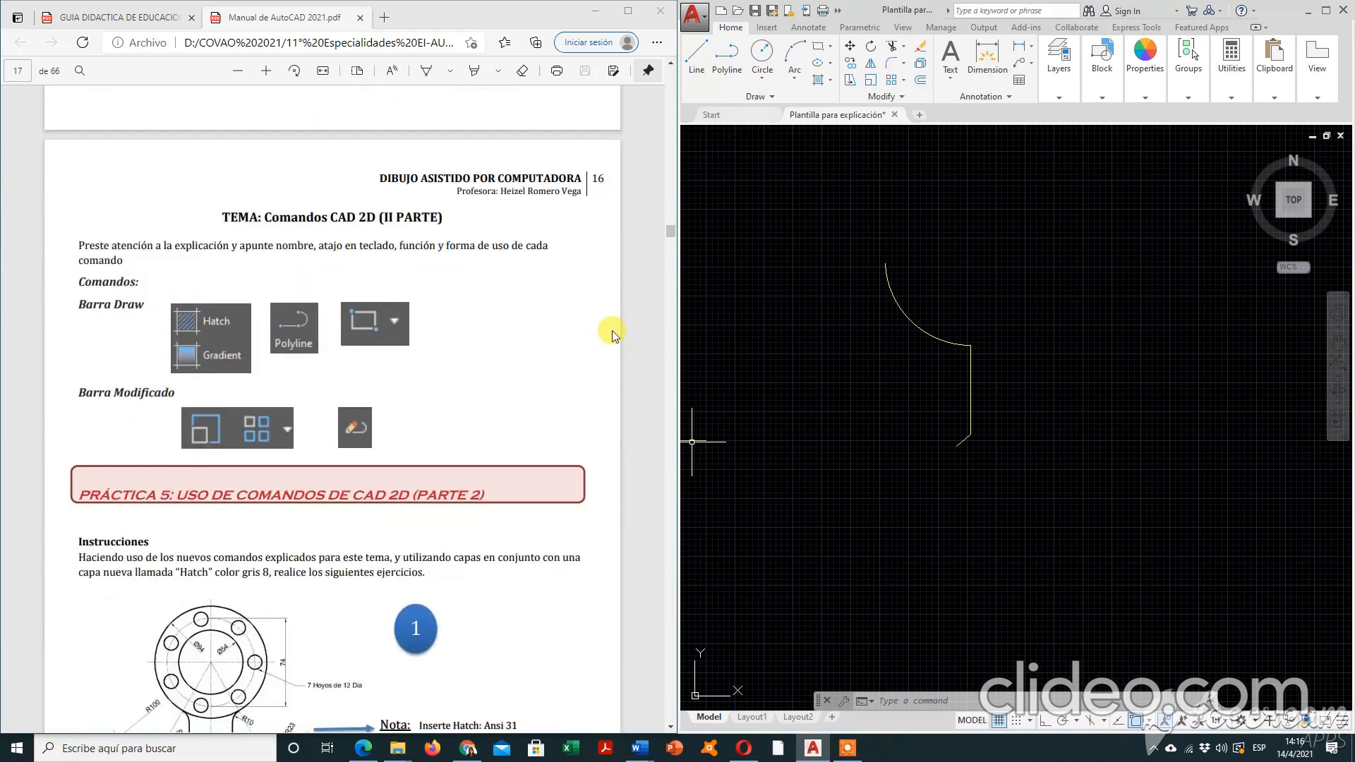
# Go back in the PDF manual to the "TEMA: Comandos CAD 2D" page with the Barra Modificado commands.
pyautogui.scroll(-11, 614, 336)
pyautogui.scroll(3, 613, 338)
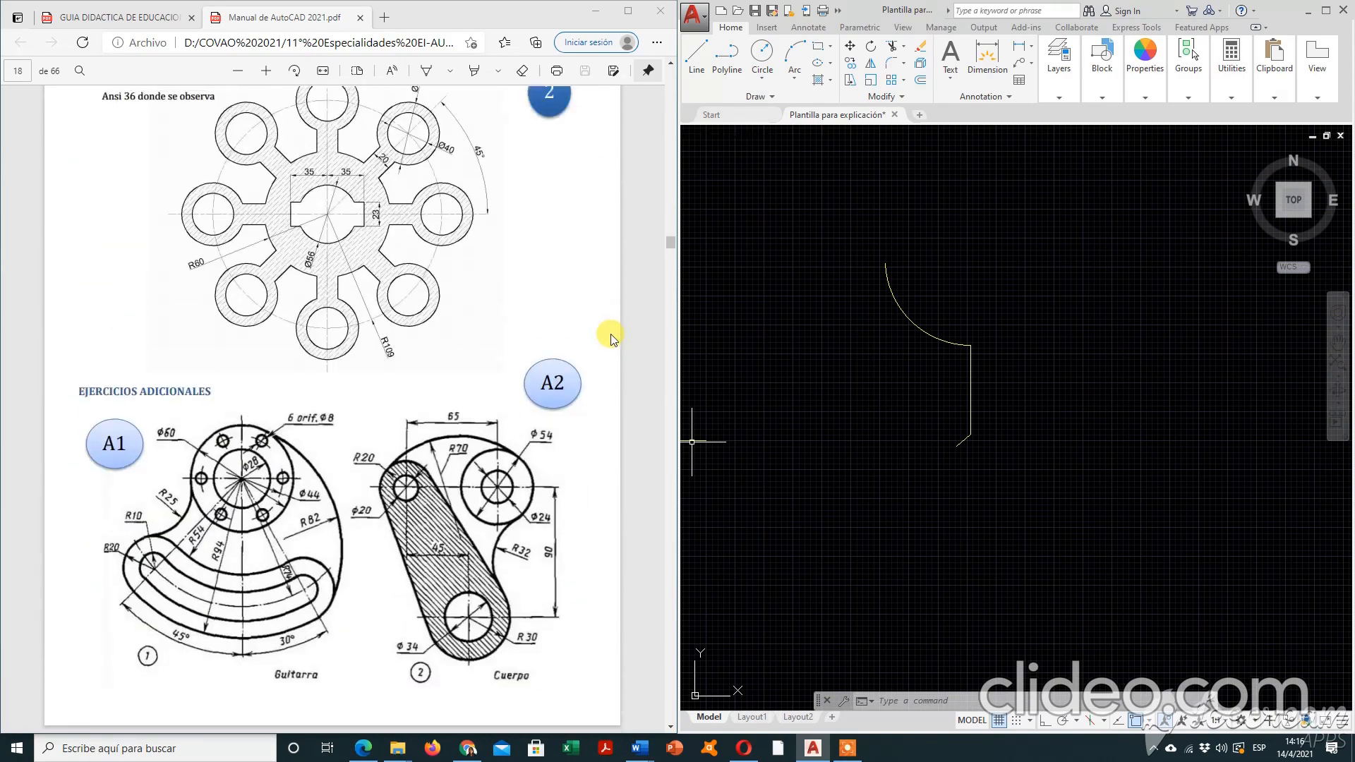
pyautogui.scroll(20, 611, 338)
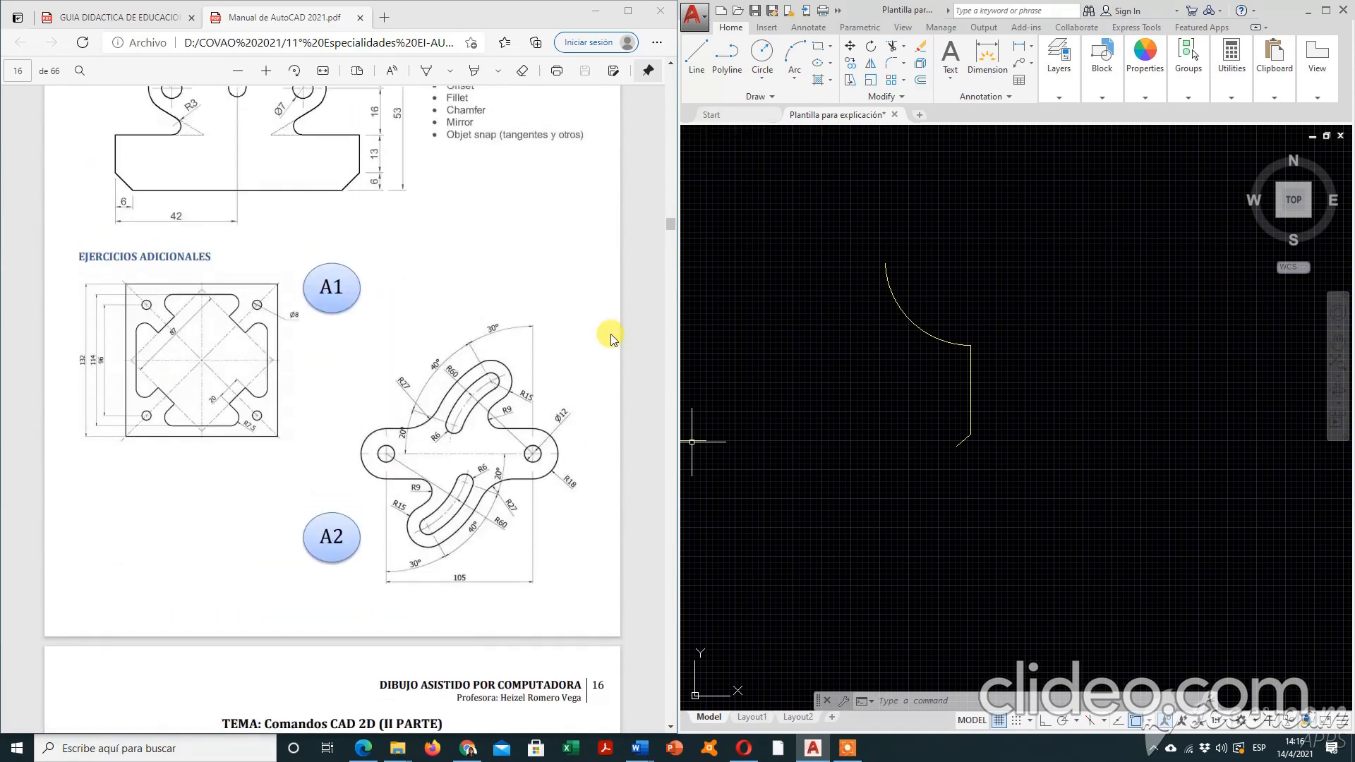
pyautogui.scroll(8, 611, 338)
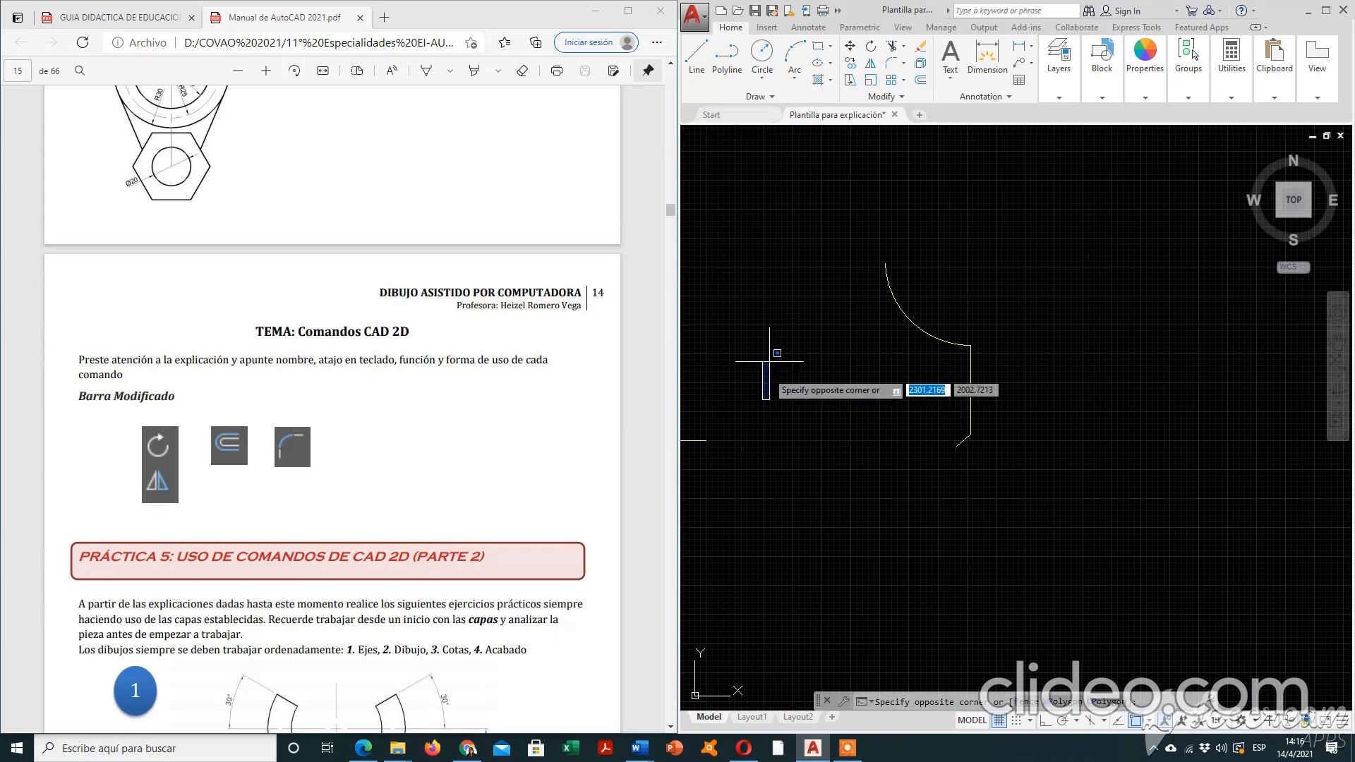
pyautogui.click(762, 400)
pyautogui.click(1151, 235)
pyautogui.scroll(-6, 924, 293)
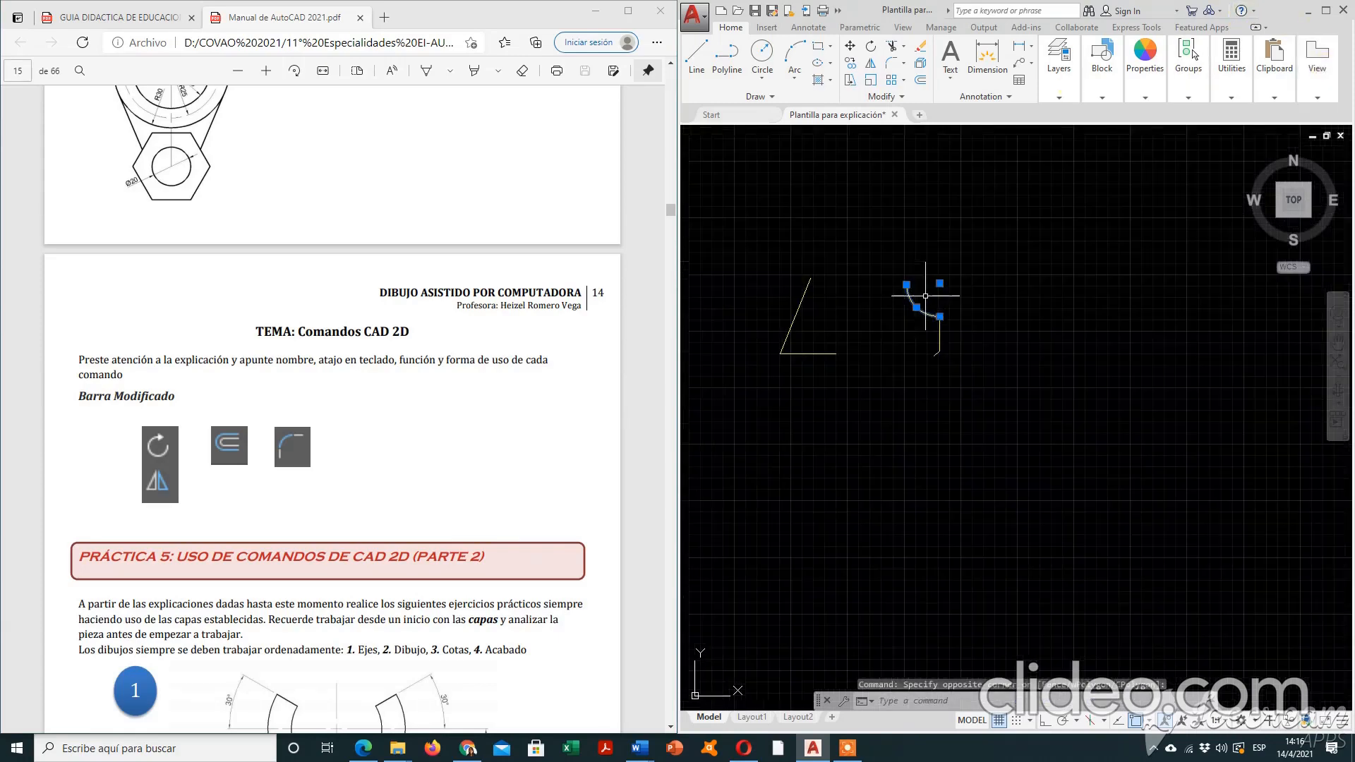
pyautogui.scroll(4, 935, 220)
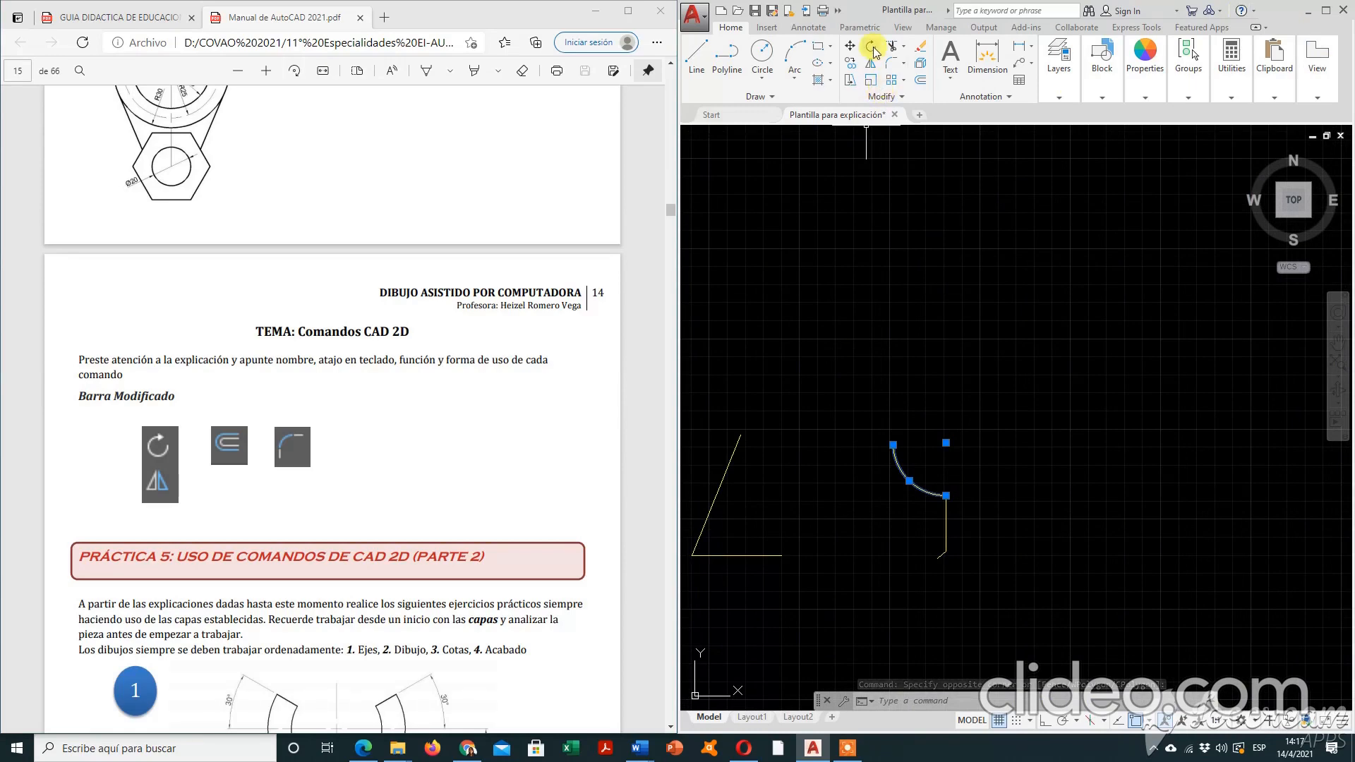
pyautogui.scroll(-4, 895, 264)
pyautogui.click(868, 408)
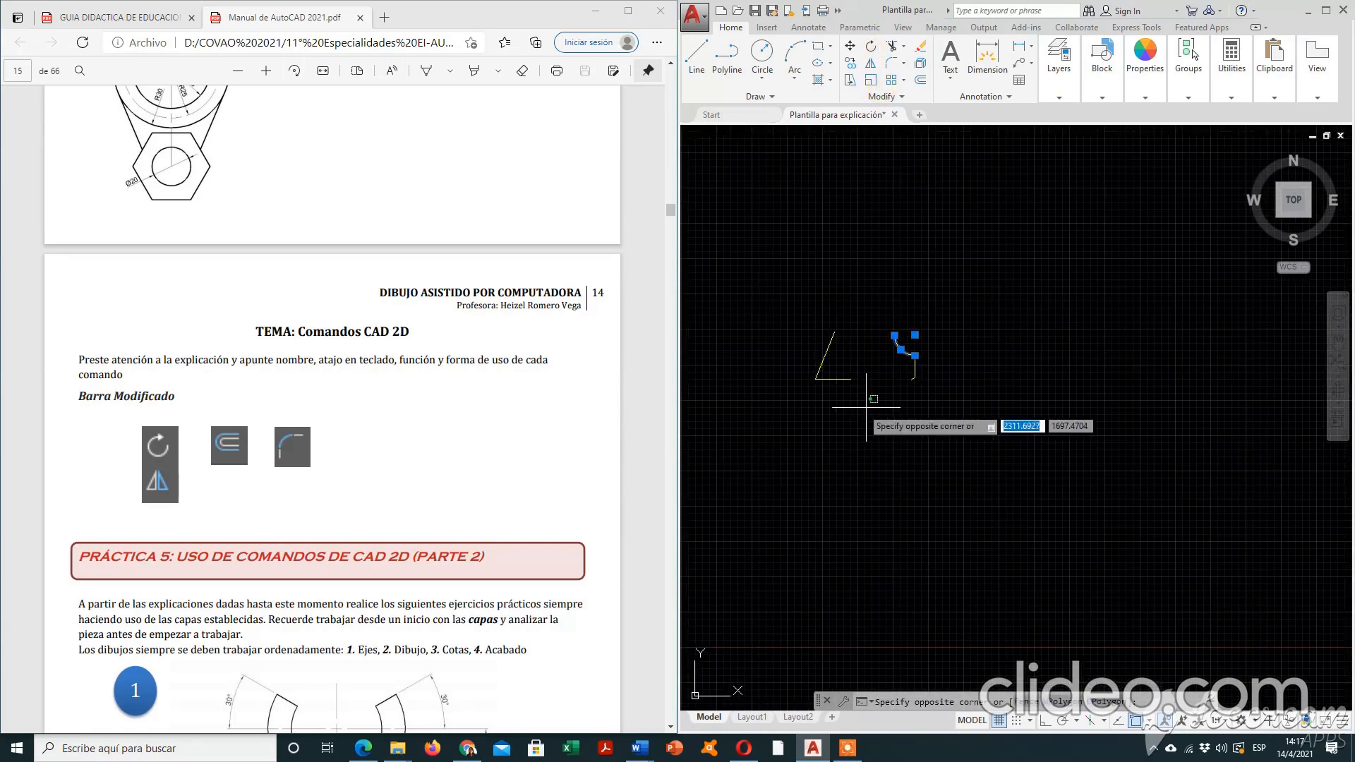
pyautogui.press('Escape')
pyautogui.press('Escape')
pyautogui.press('Escape')
# Rotate the two lines forming the angle 30° about their shared vertex, trying Ortho mode on and off before entering the angle.
pyautogui.scroll(4, 821, 370)
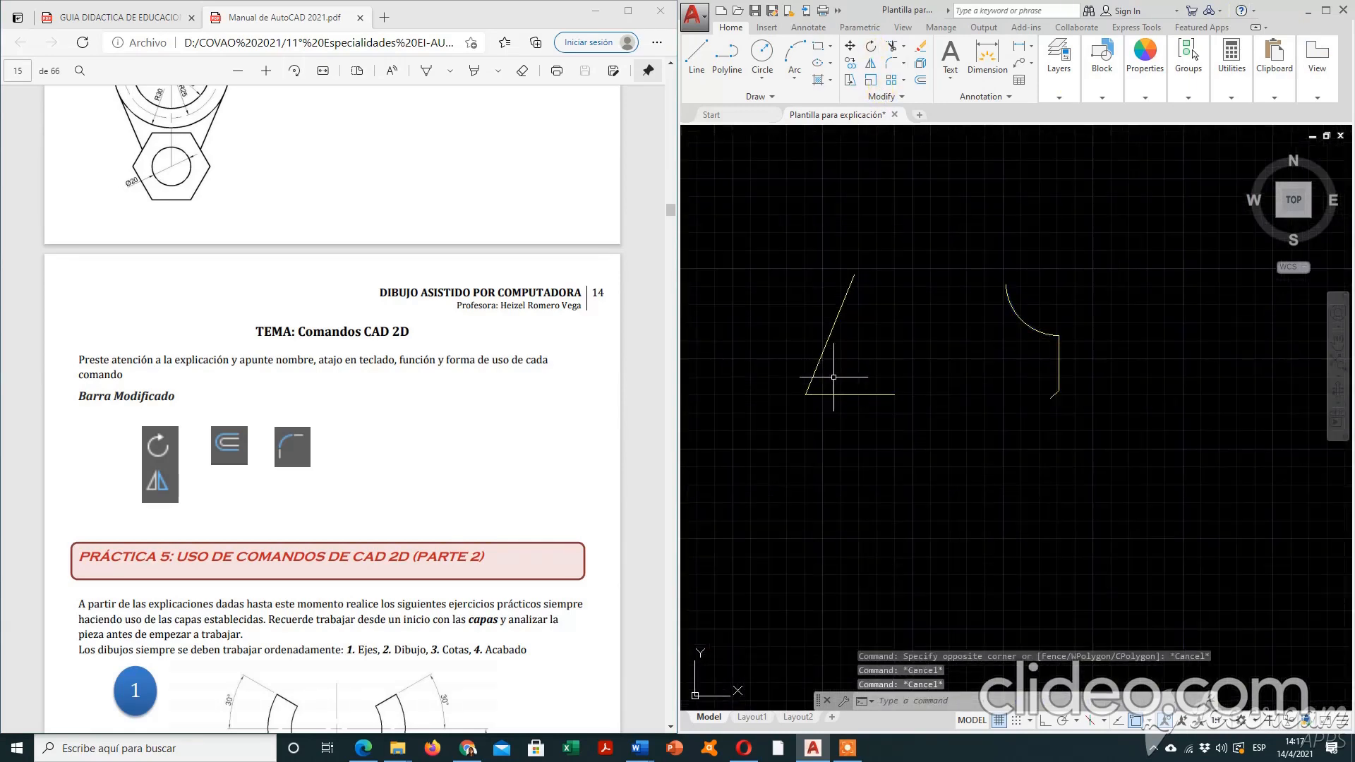
pyautogui.click(871, 49)
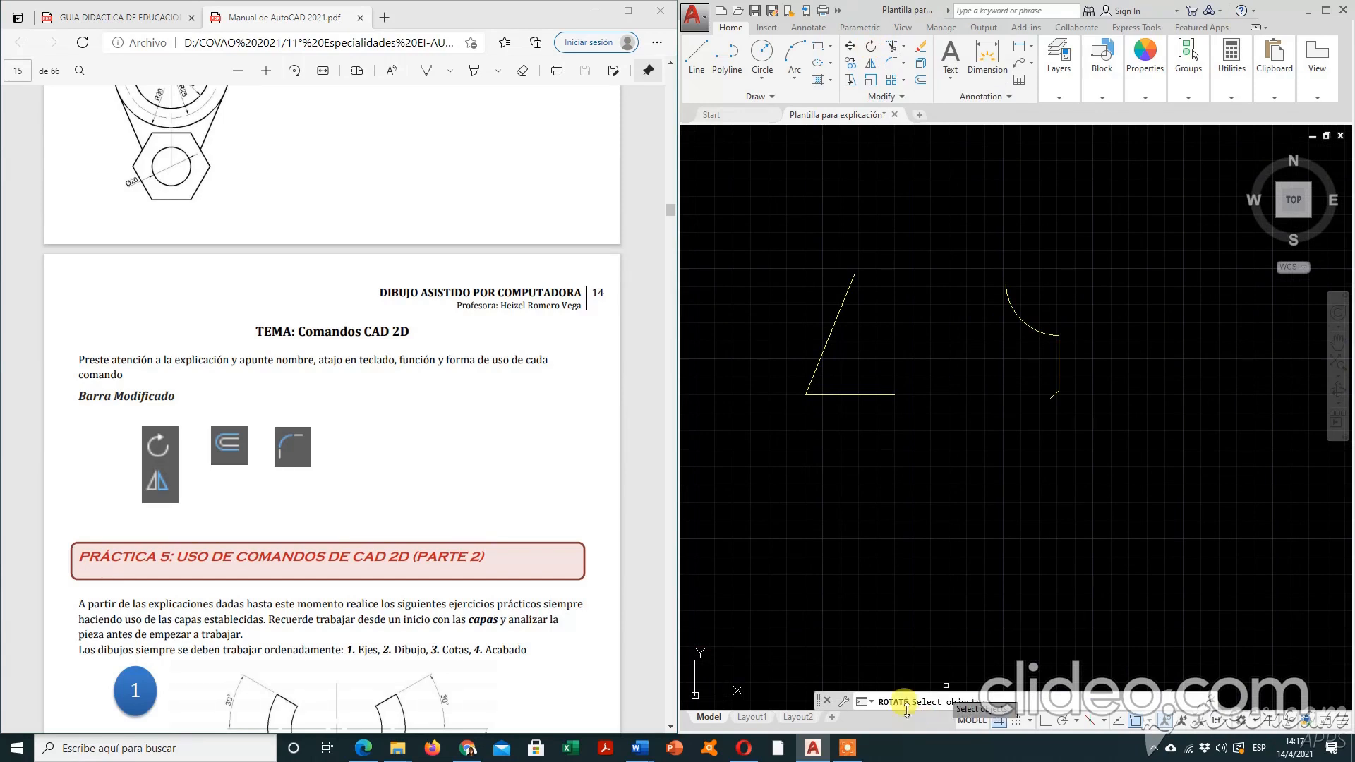
pyautogui.click(847, 395)
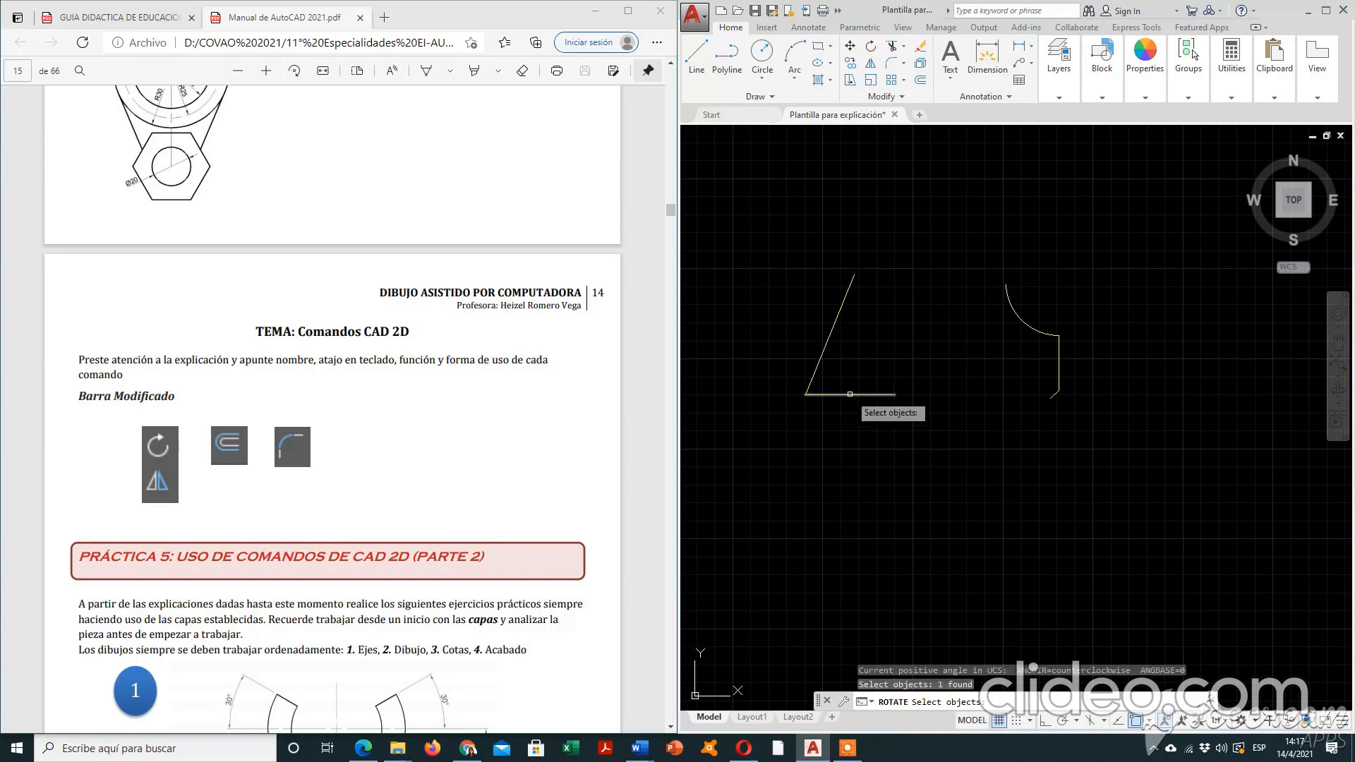
pyautogui.click(822, 351)
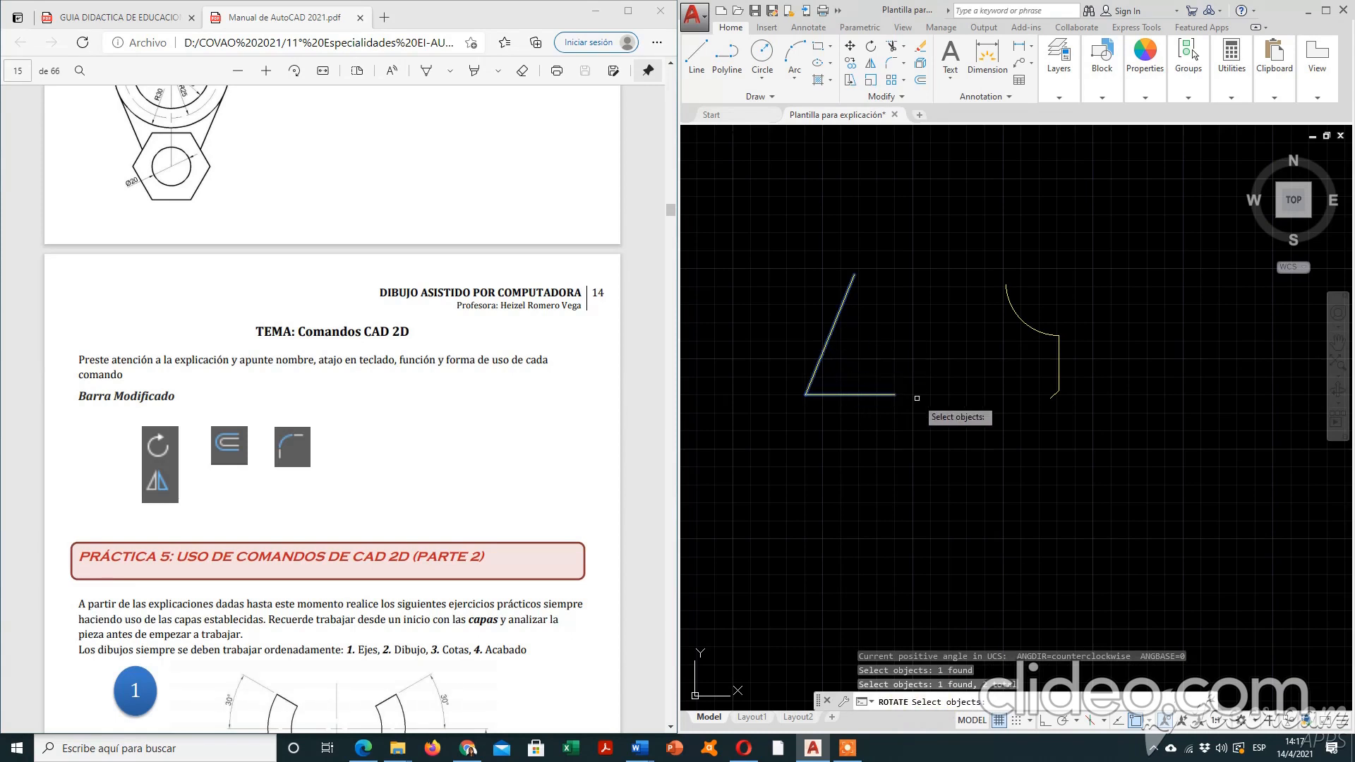
pyautogui.press('Return')
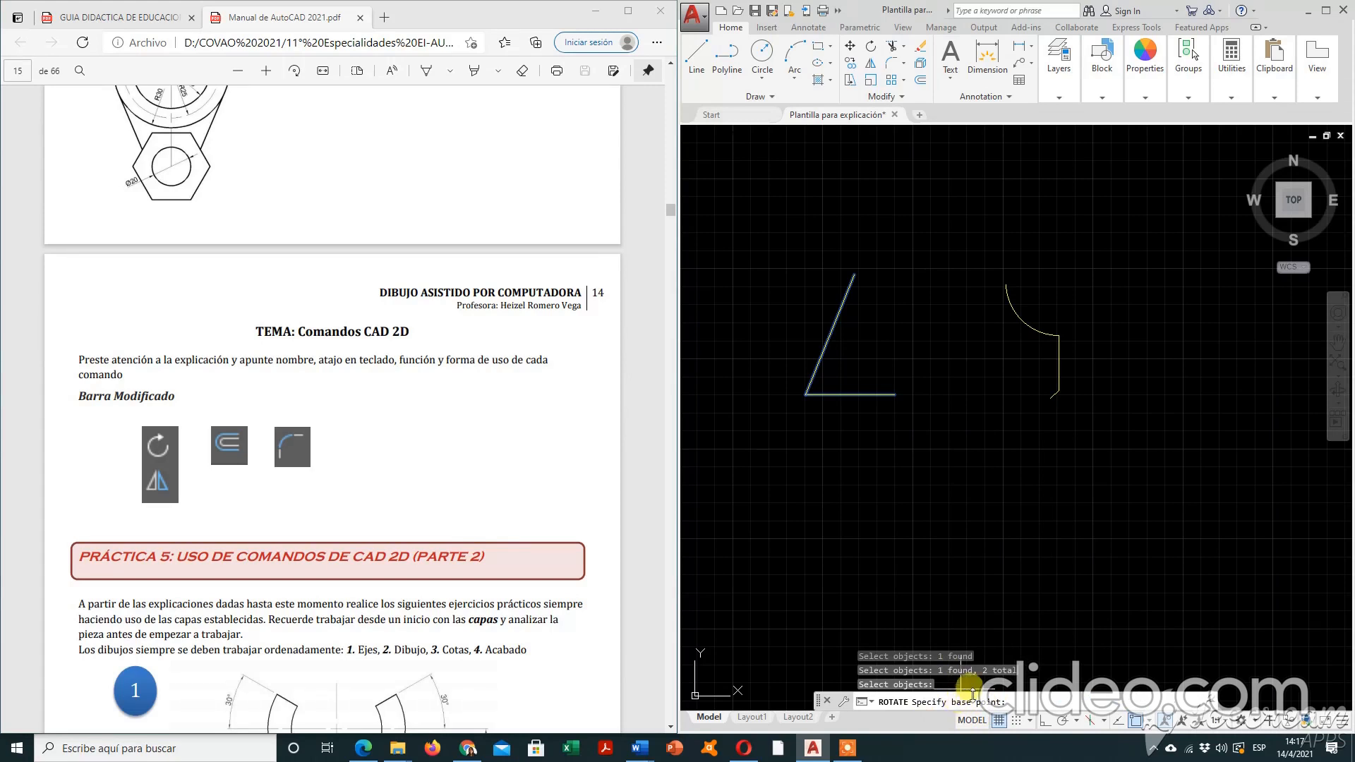
pyautogui.click(806, 395)
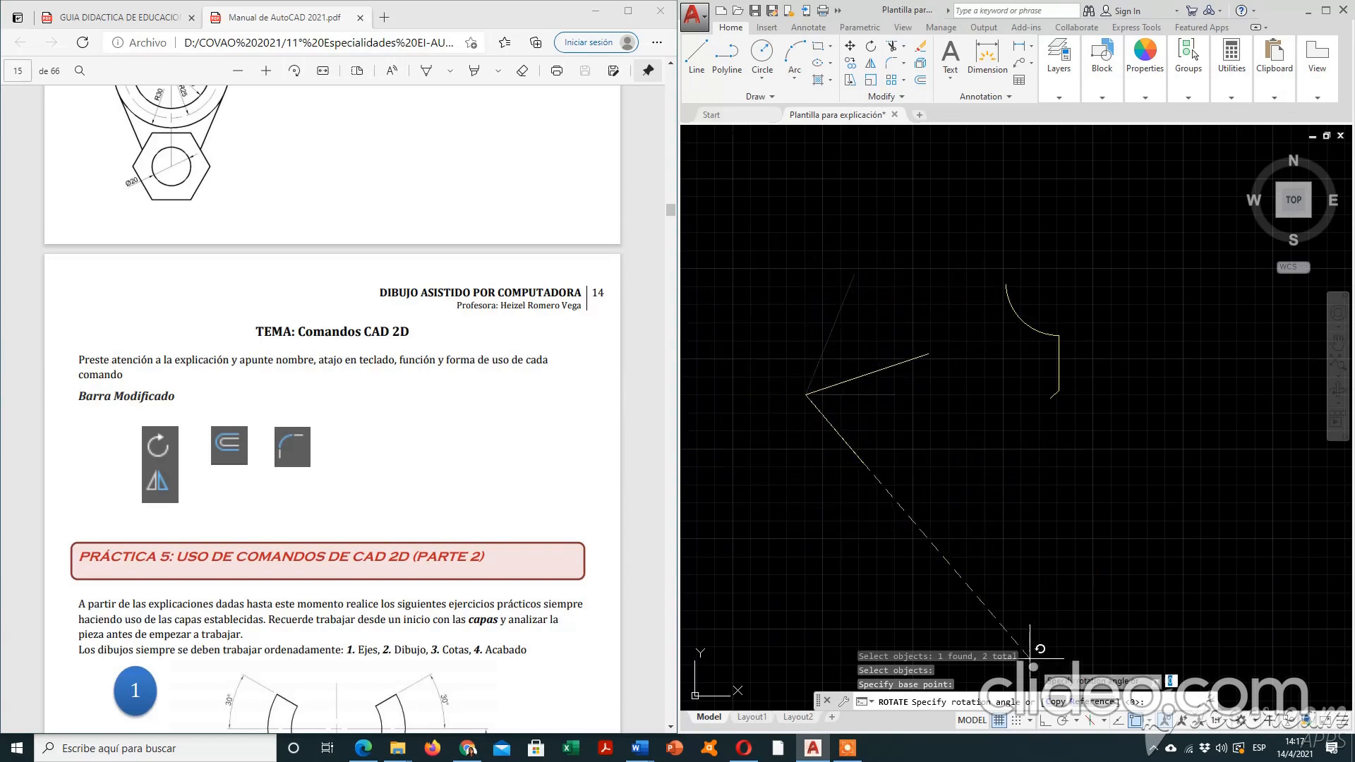
pyautogui.click(1046, 726)
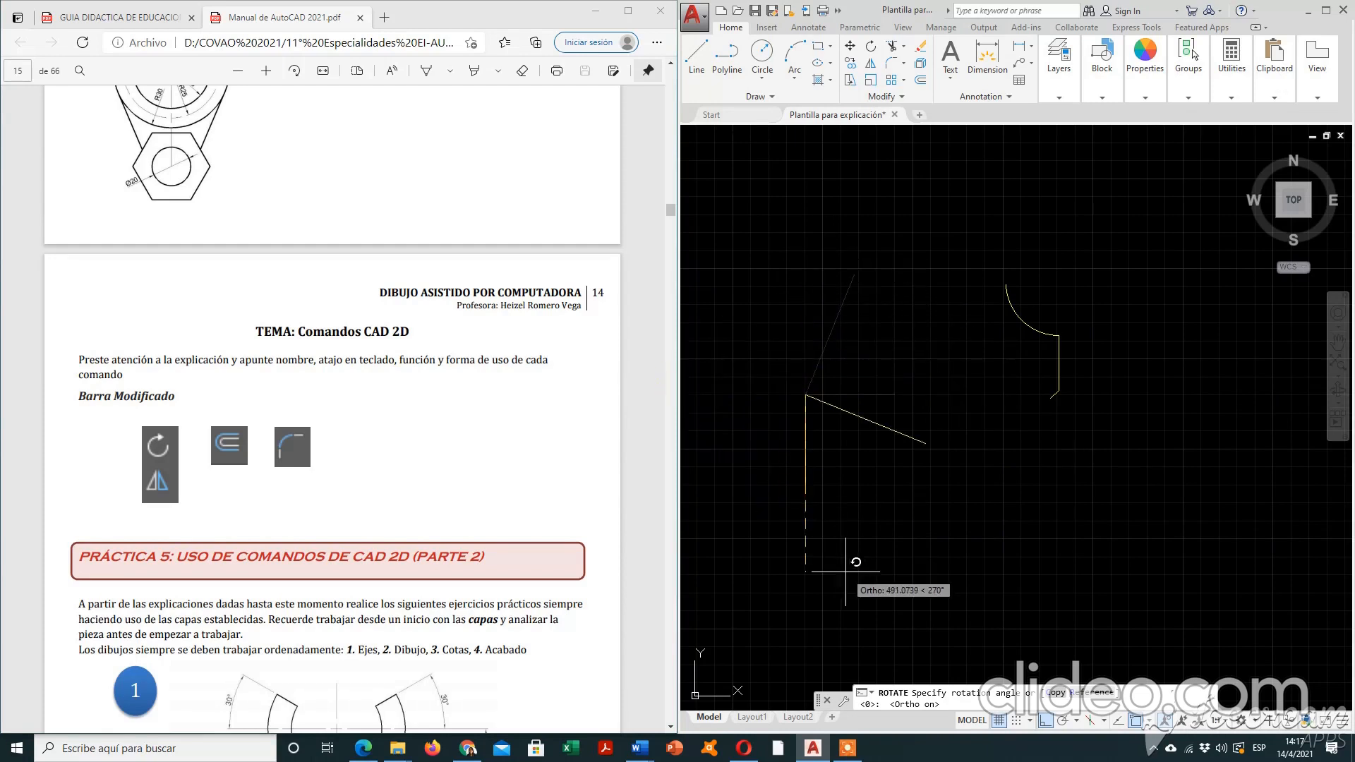
pyautogui.click(1046, 722)
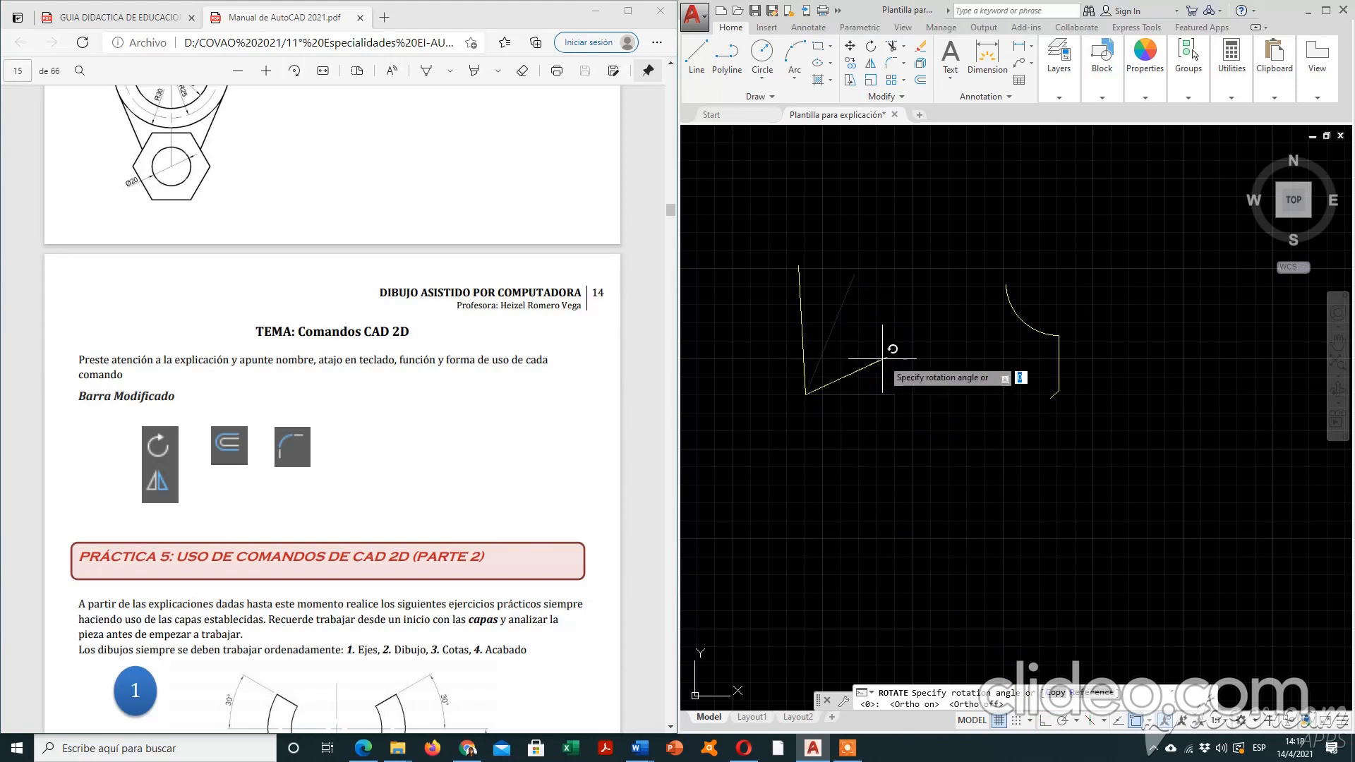
pyautogui.write('3')
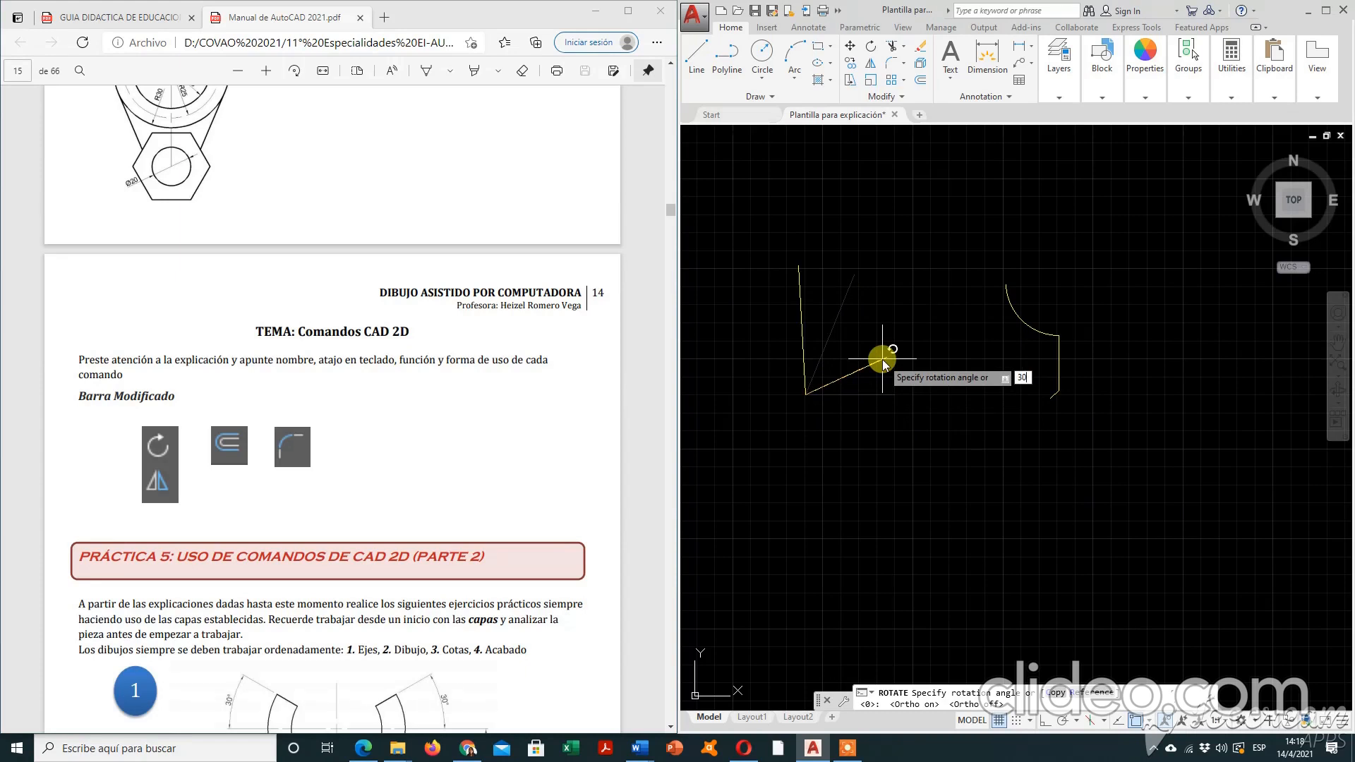
pyautogui.write('0')
pyautogui.press('Return')
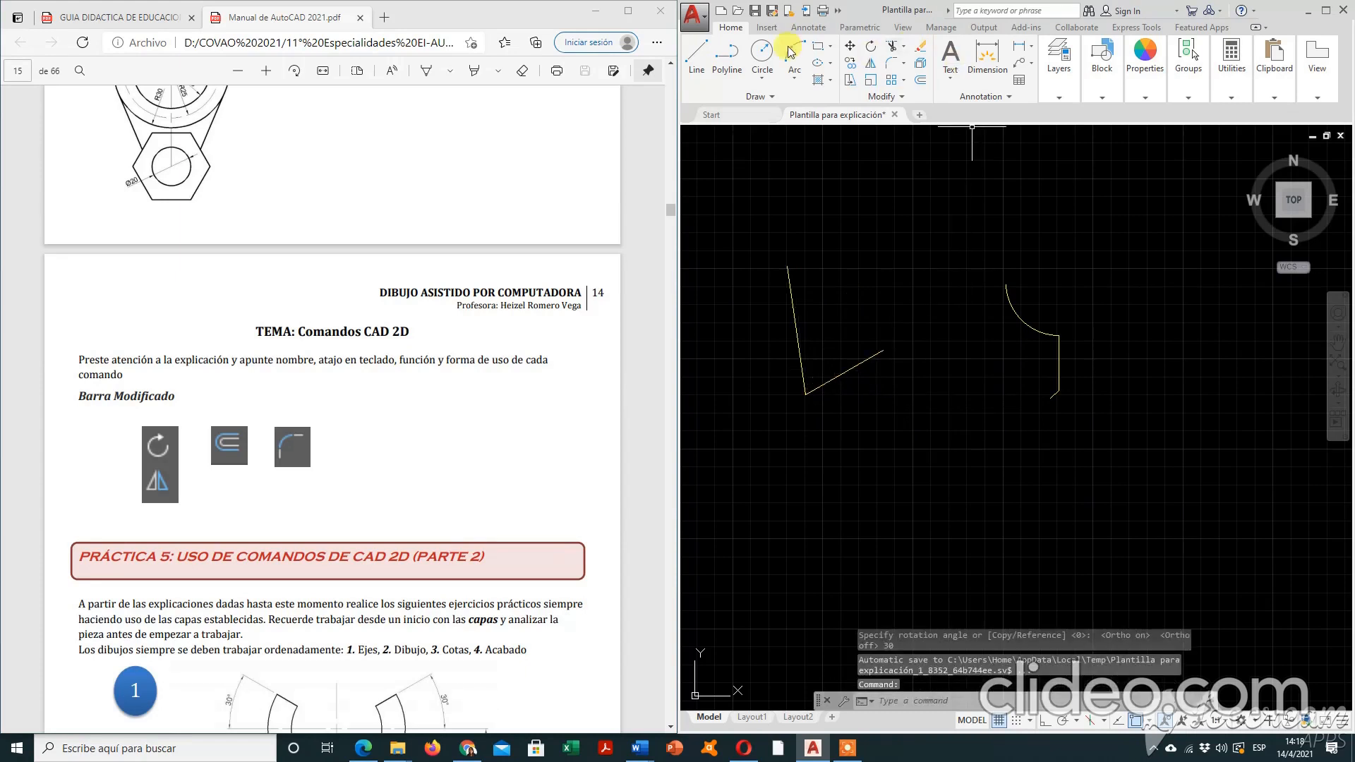
# Draw a horizontal reference line from the rotated lines' vertex towards the right with Ortho mode on.
pyautogui.click(696, 53)
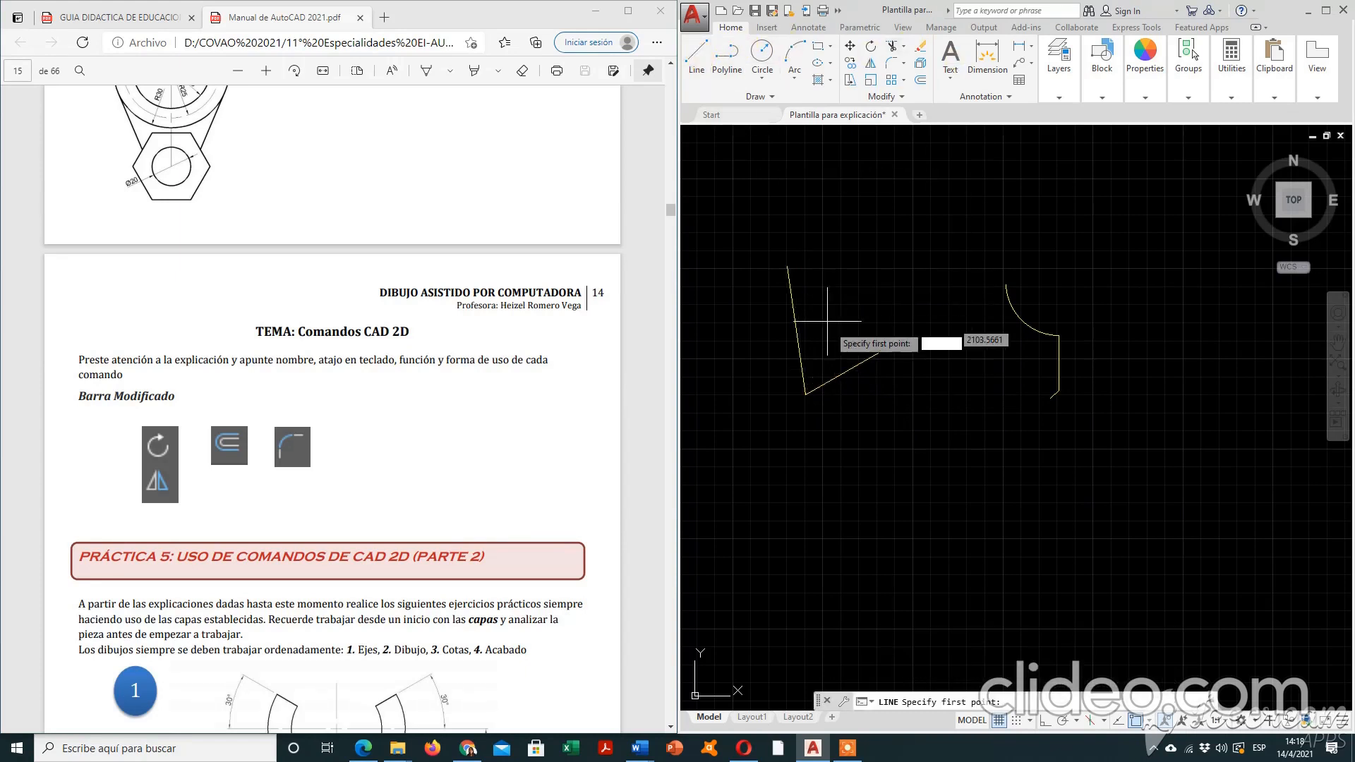
pyautogui.click(804, 394)
pyautogui.click(1045, 720)
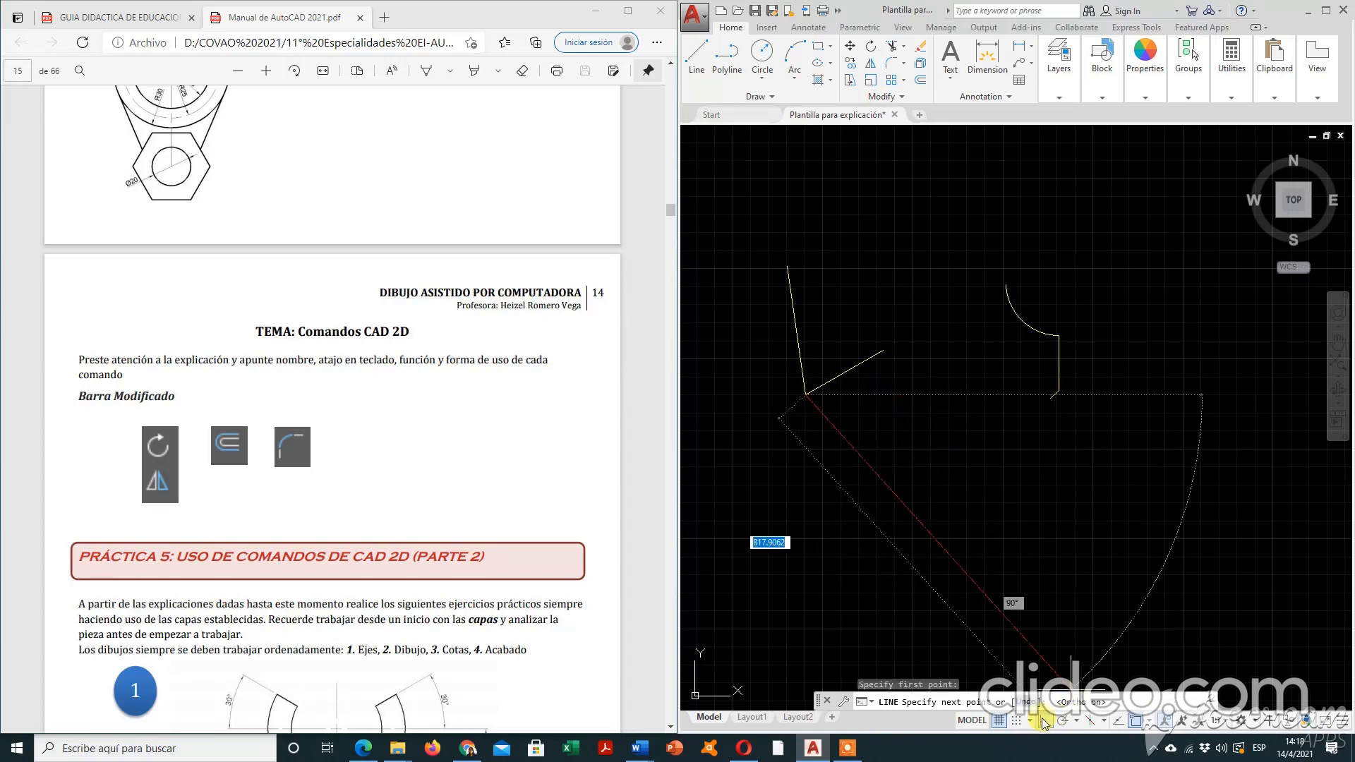
pyautogui.press('Escape')
# Add an angular dimension between the lower rotated line and the horizontal reference line.
pyautogui.scroll(4, 853, 398)
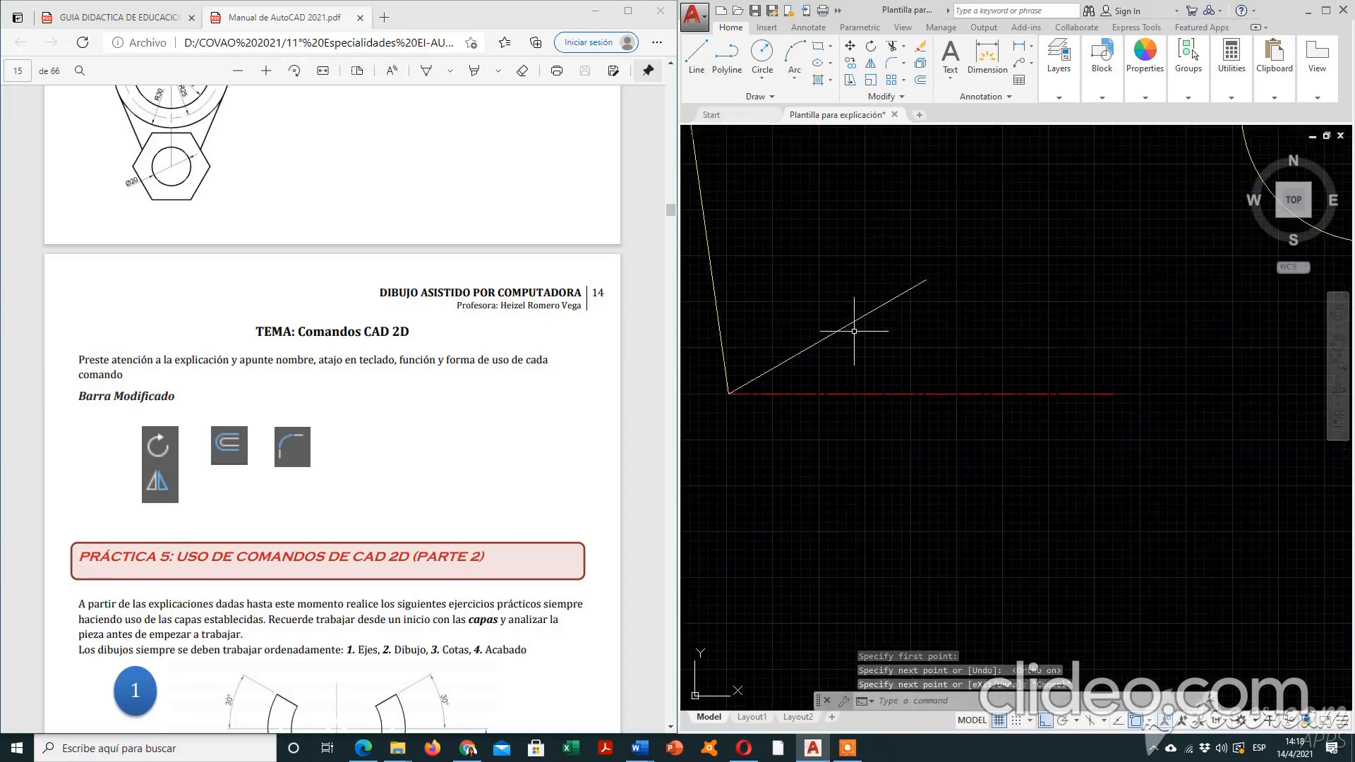
pyautogui.click(1034, 48)
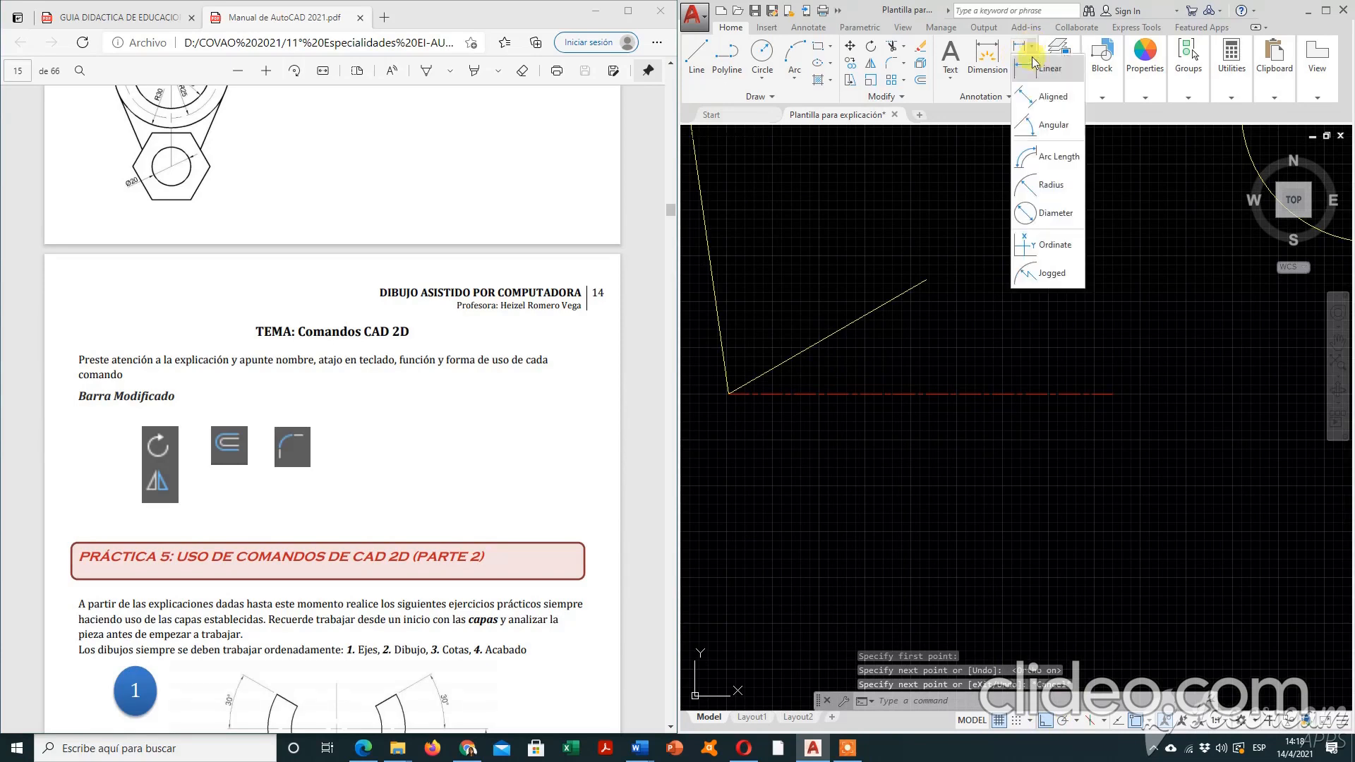
pyautogui.click(1047, 133)
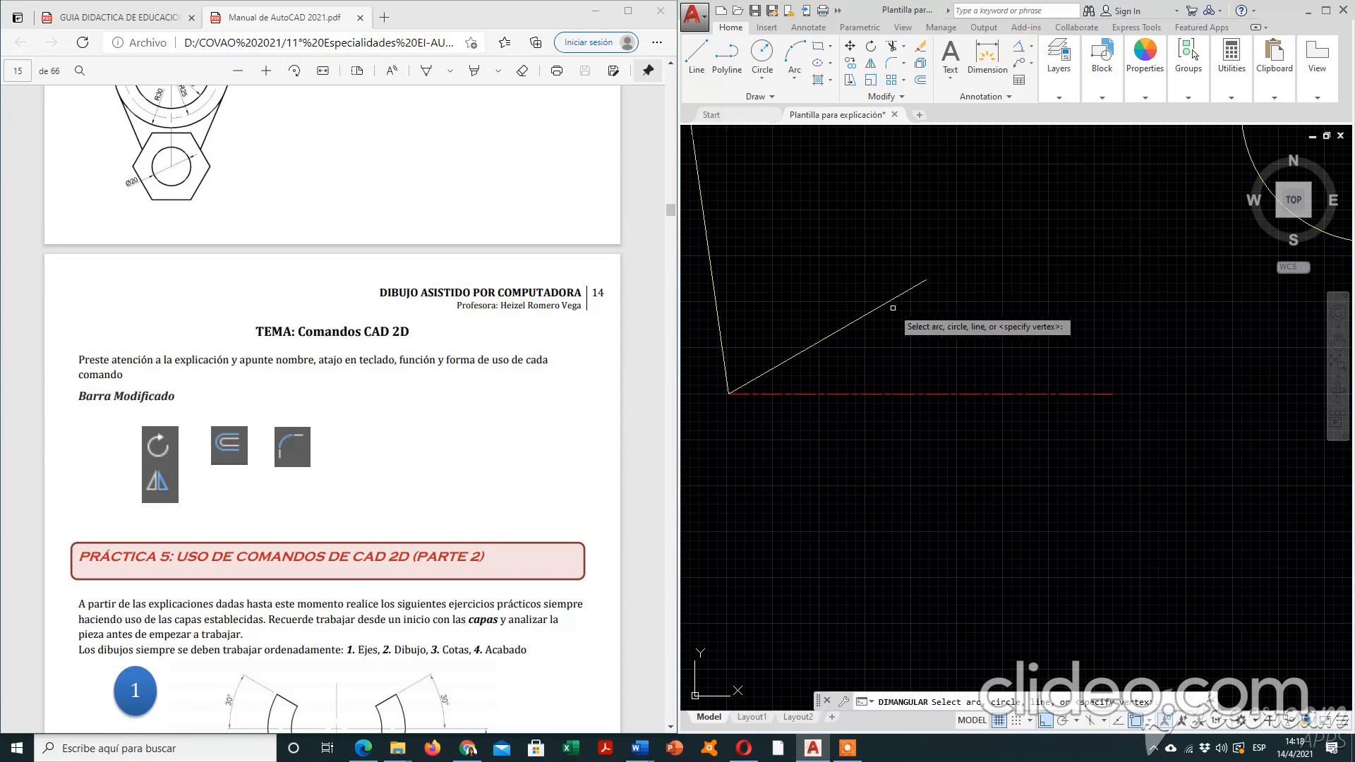
pyautogui.click(913, 288)
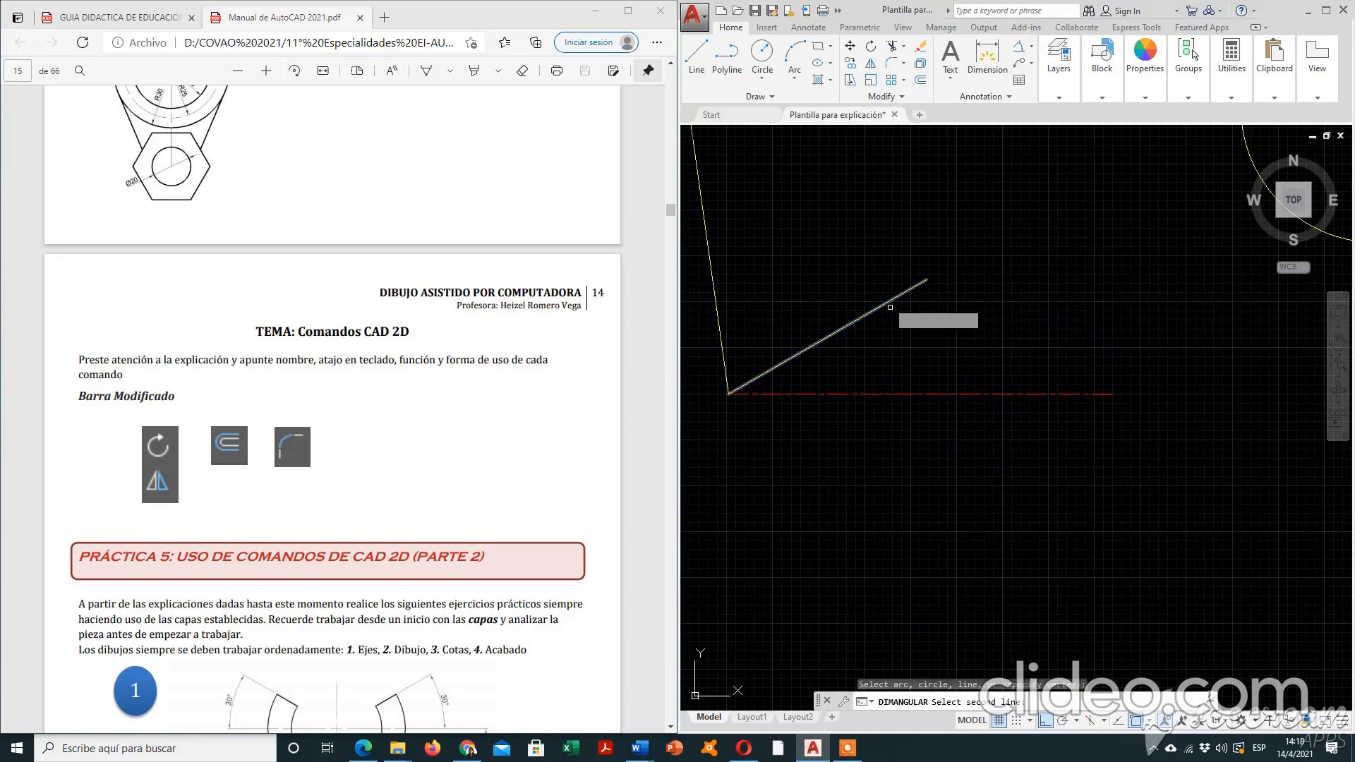
pyautogui.click(916, 384)
pyautogui.click(914, 393)
pyautogui.click(877, 354)
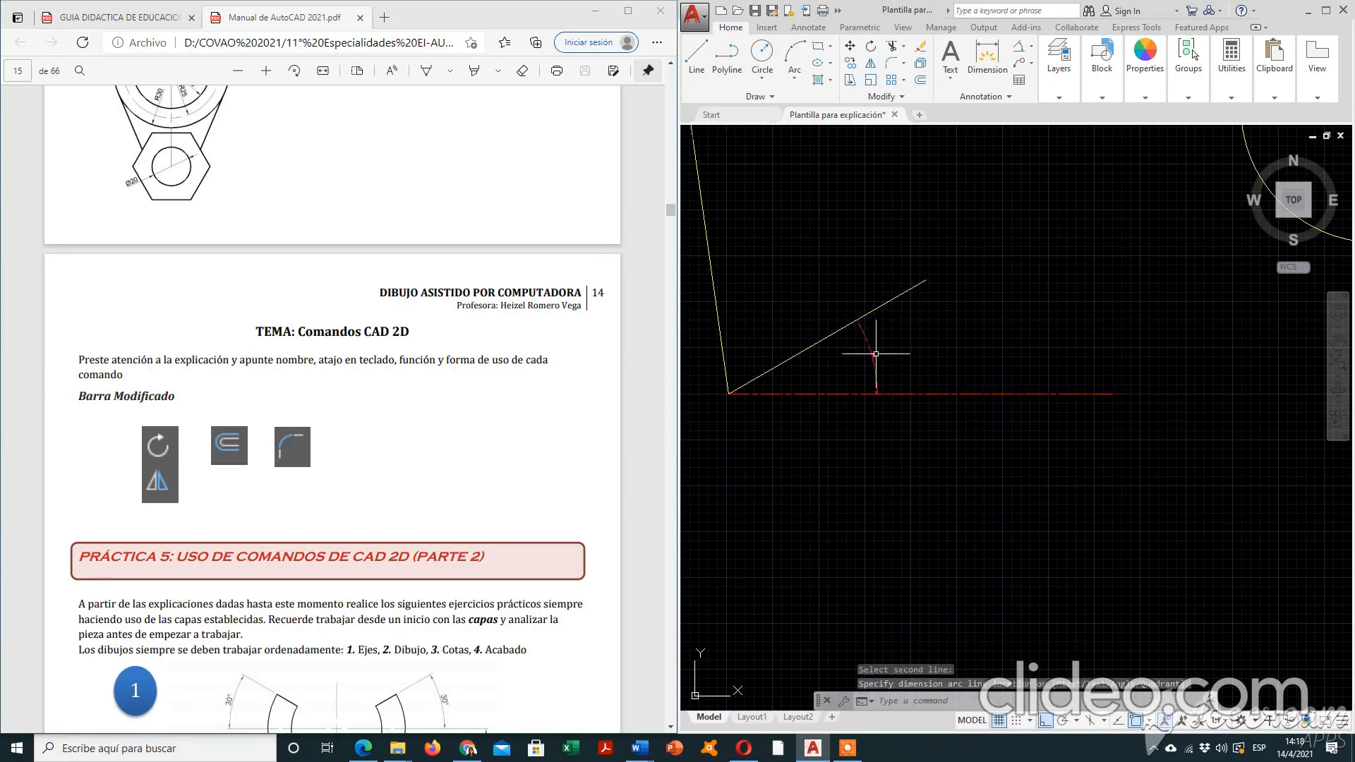
pyautogui.scroll(5, 876, 350)
# Erase the angular dimension and the horizontal reference line together.
pyautogui.scroll(-4, 882, 400)
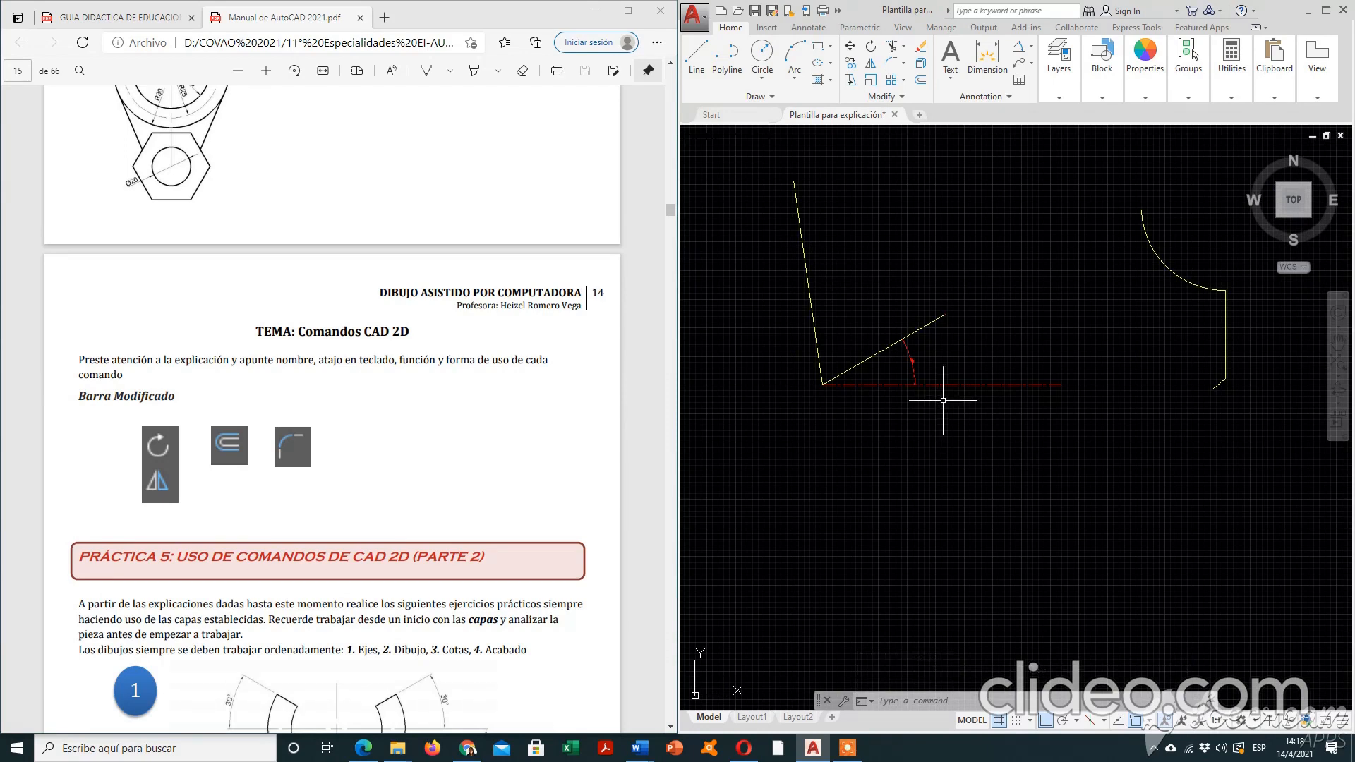
pyautogui.click(943, 358)
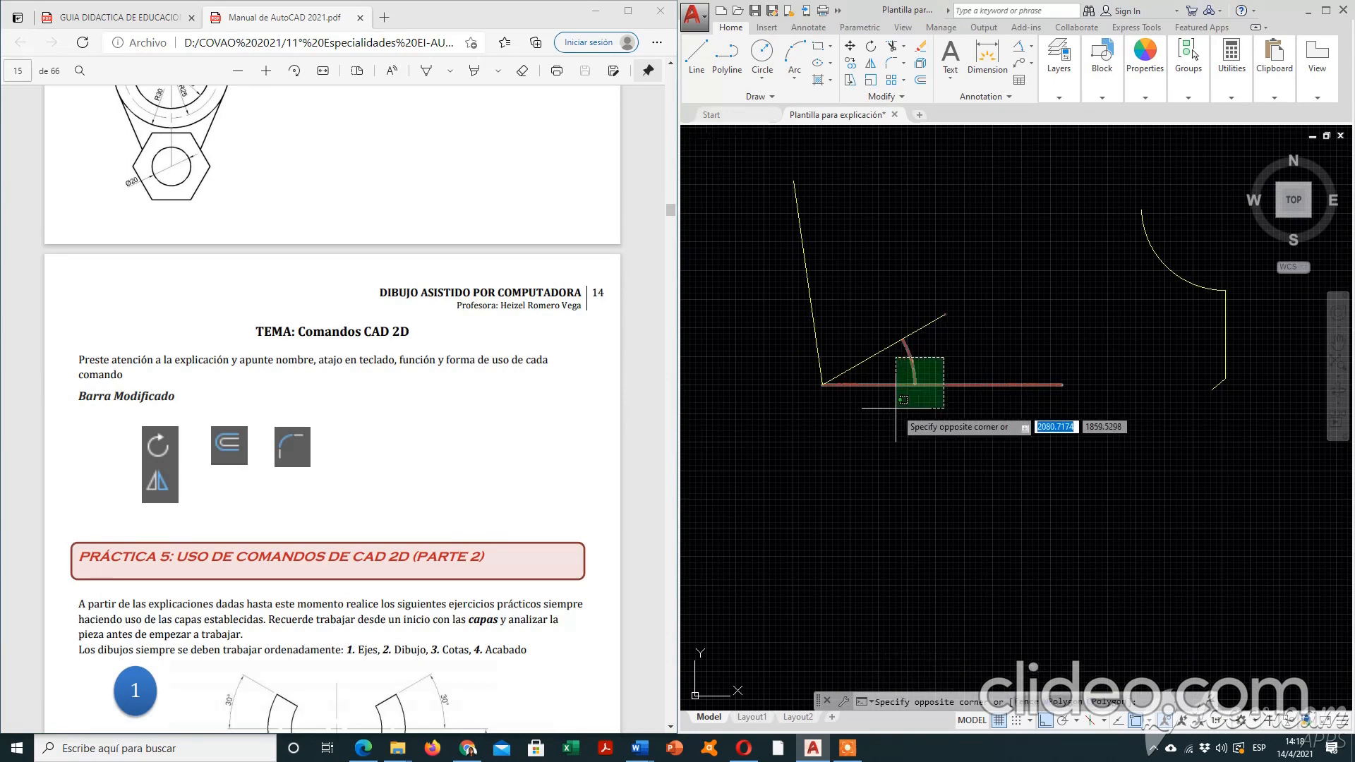
pyautogui.click(897, 407)
pyautogui.press('Delete')
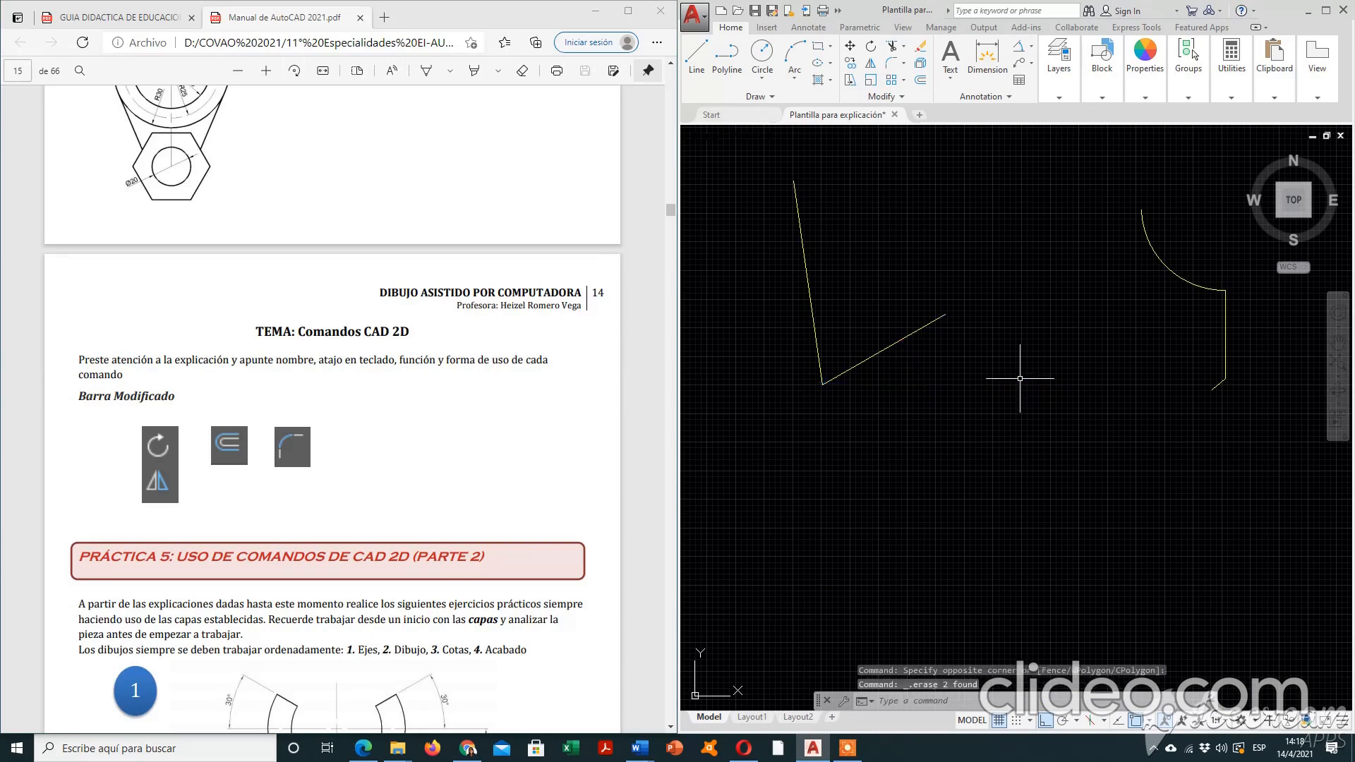
# Undo the erasure, the angular dimension, the reference line and the 30° rotation.
pyautogui.hotkey('ctrl', 'z')
pyautogui.hotkey('ctrl', 'z')
pyautogui.hotkey('ctrl', 'z')
pyautogui.hotkey('ctrl', 'z')
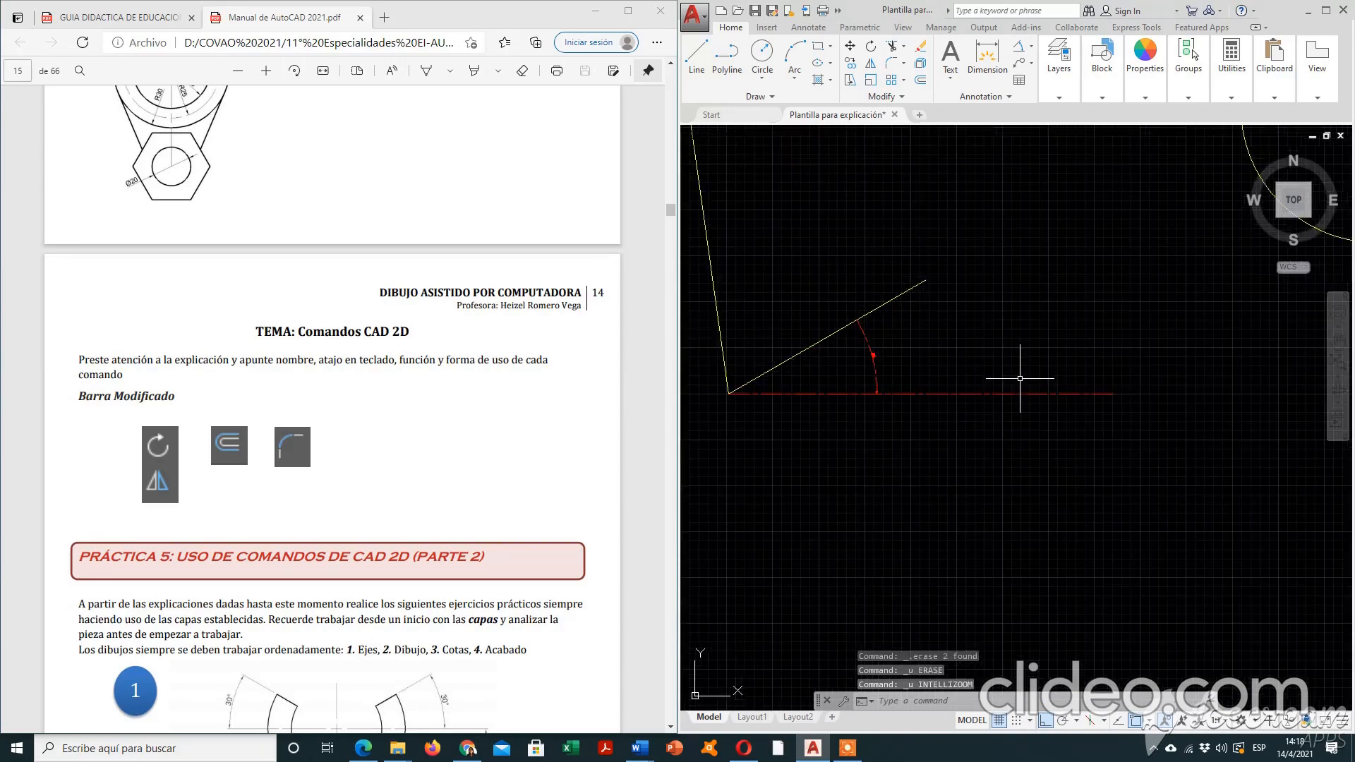
pyautogui.hotkey('ctrl', 'z')
pyautogui.hotkey('ctrl', 'z')
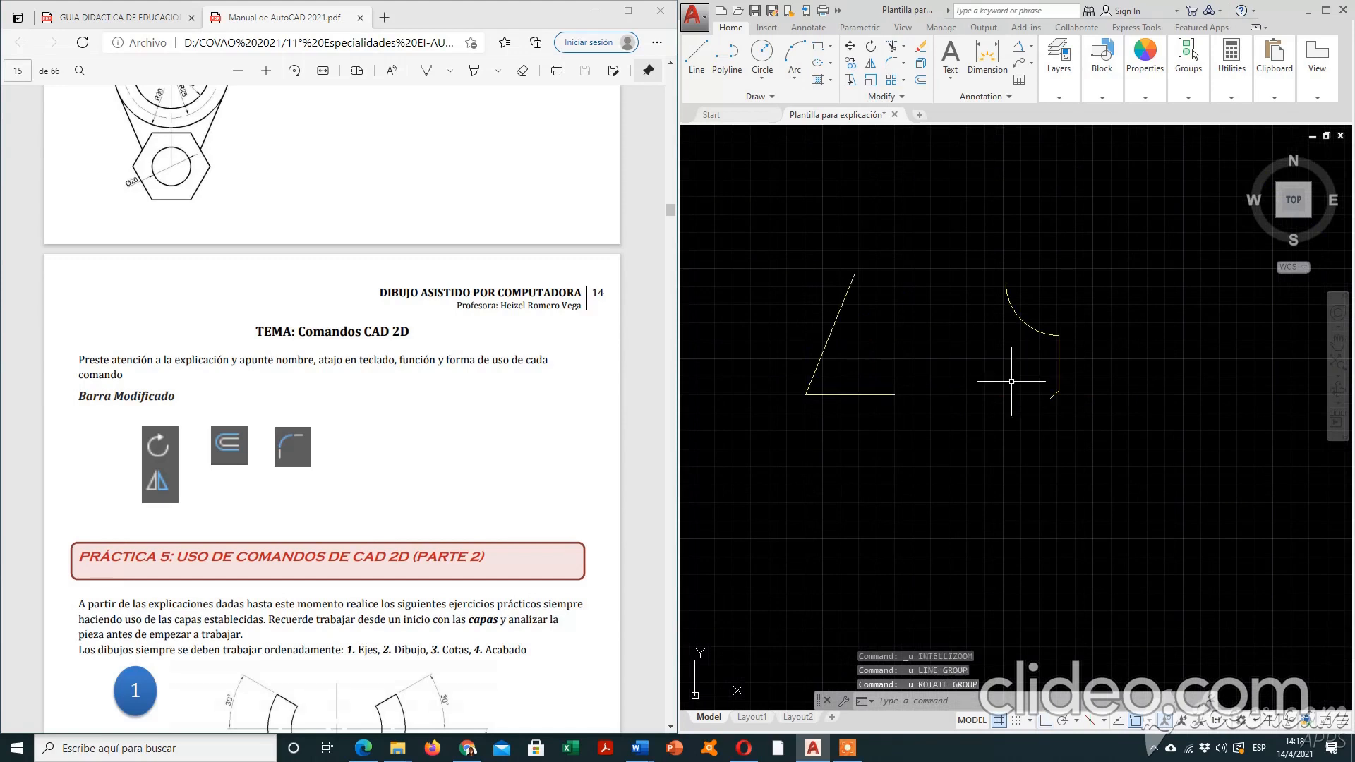
# Rotate the two lines forming the angle 90° counterclockwise about their shared vertex, using Ortho mode.
pyautogui.write('ro')
pyautogui.press('Return')
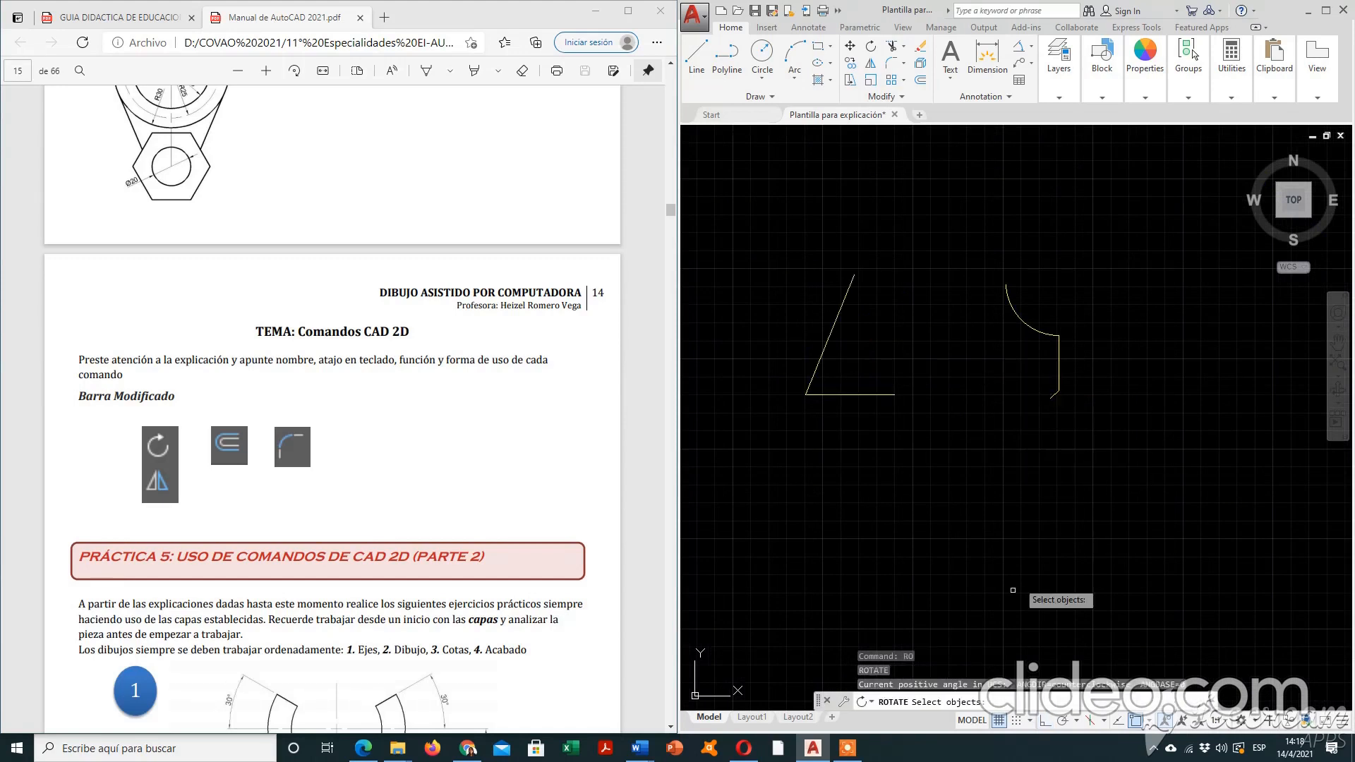
pyautogui.click(938, 236)
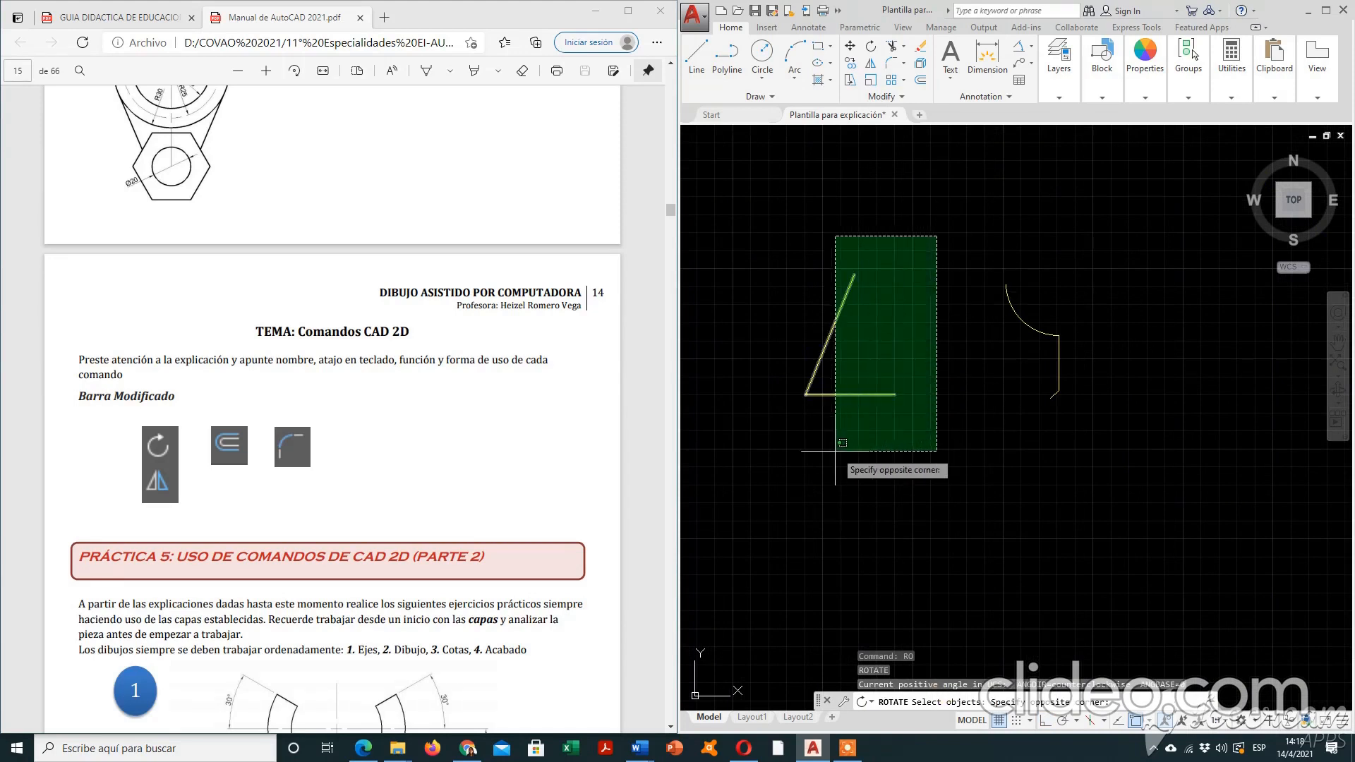
pyautogui.click(812, 455)
pyautogui.press('Return')
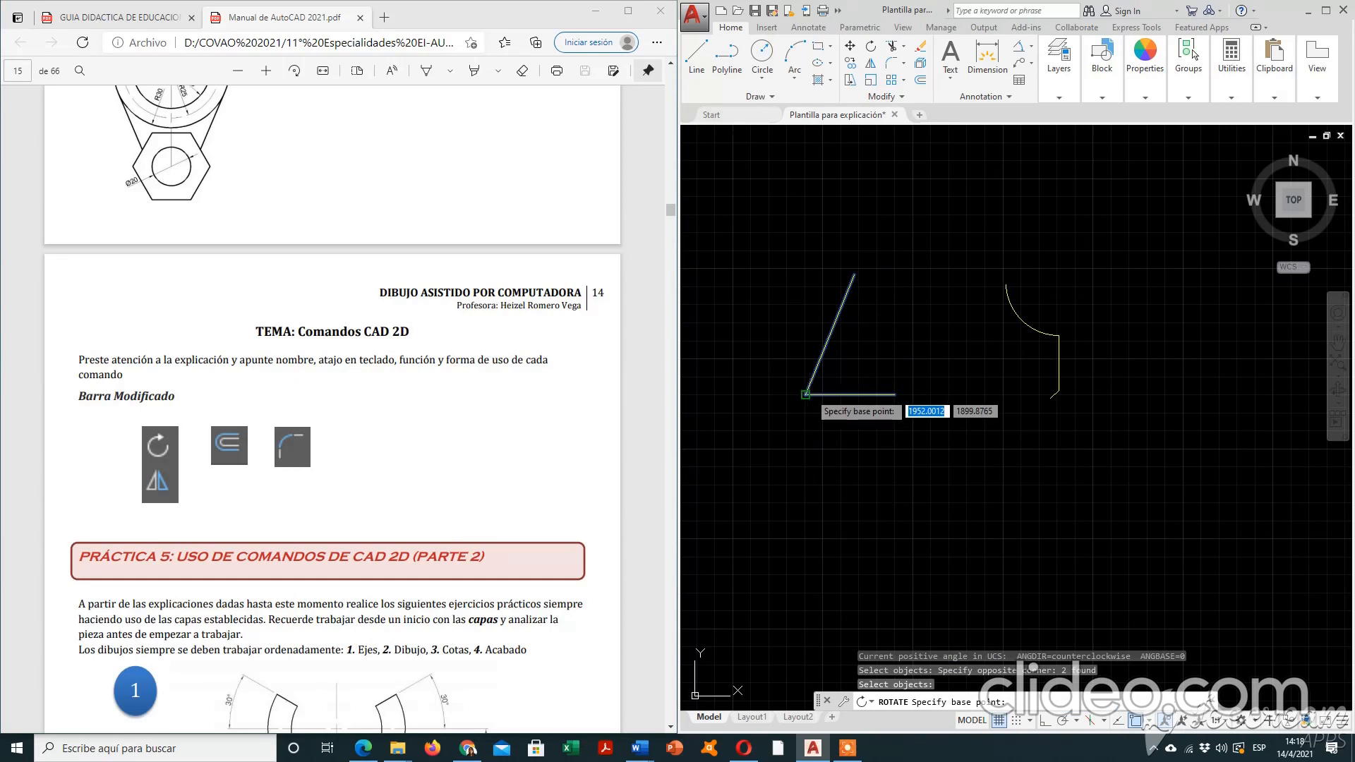
pyautogui.click(806, 394)
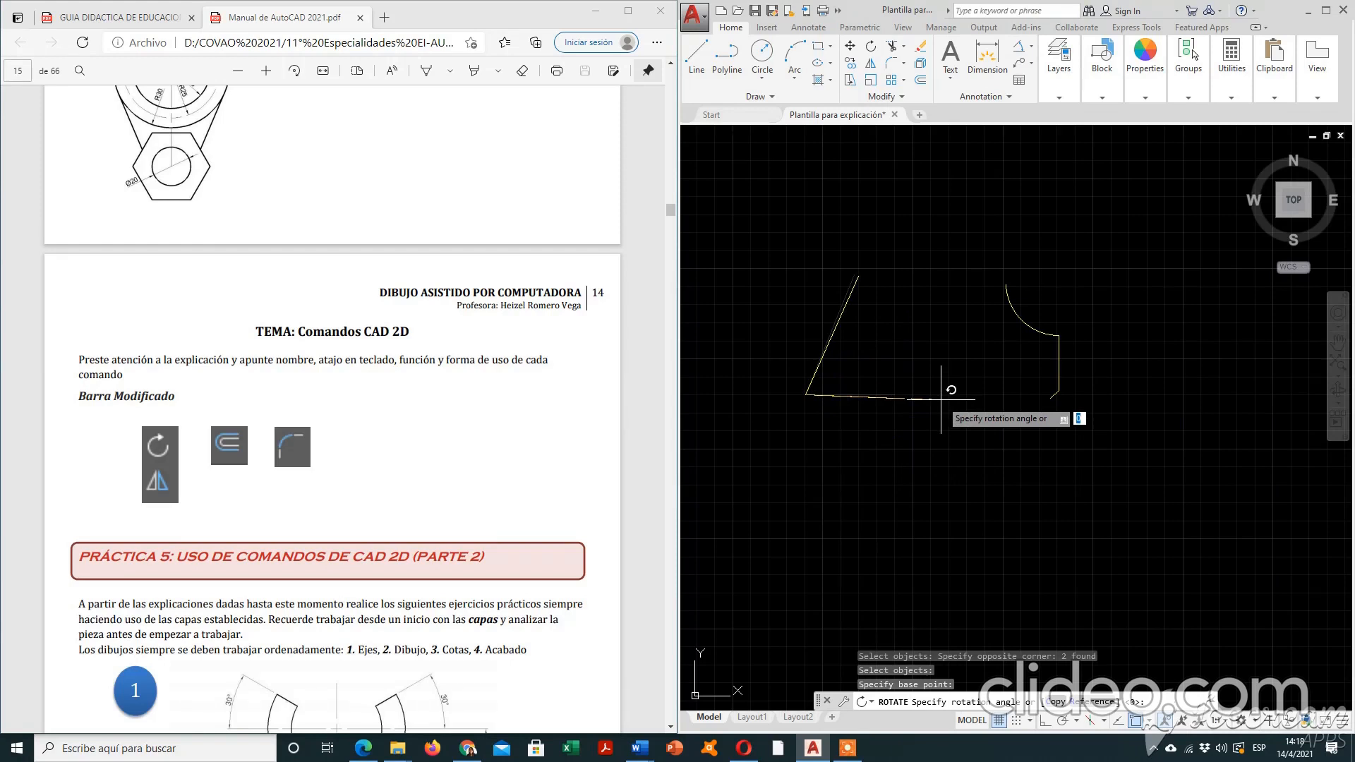
pyautogui.click(1047, 727)
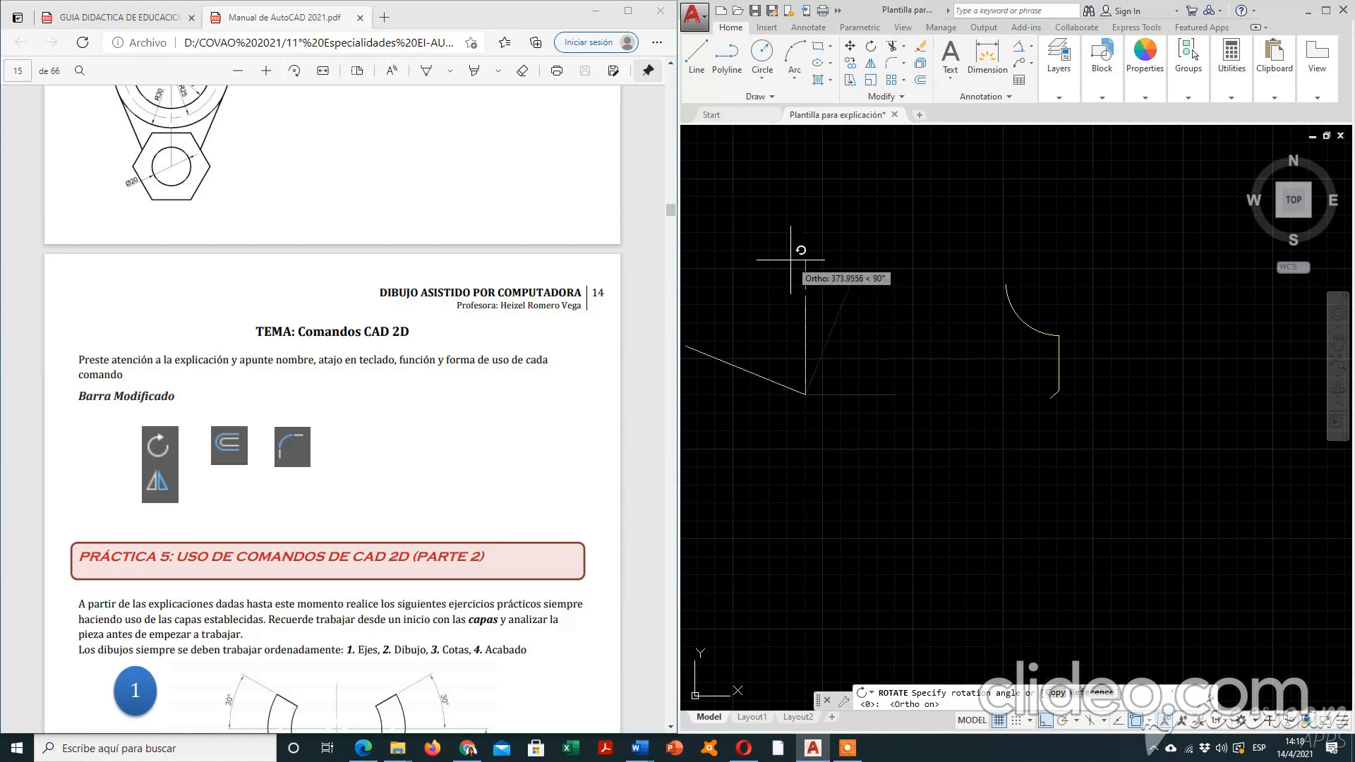
pyautogui.click(801, 198)
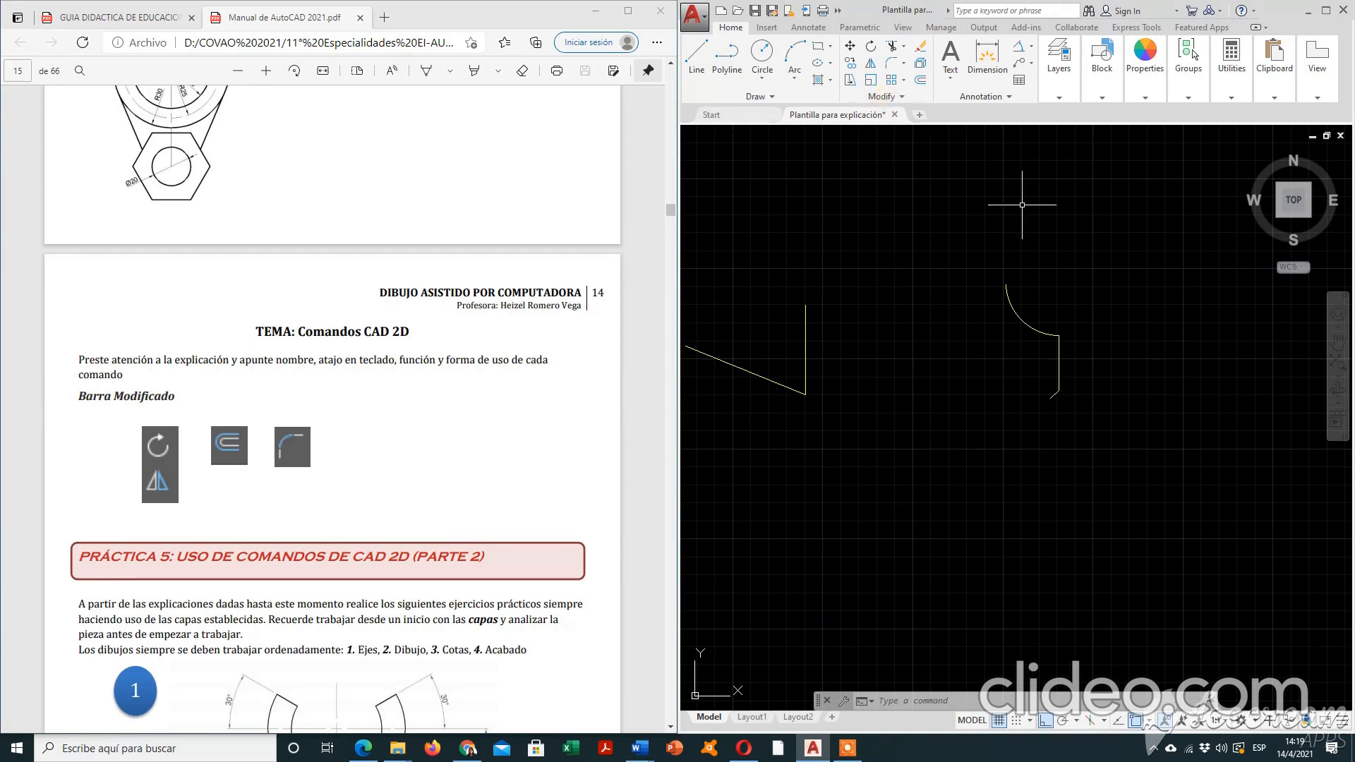
pyautogui.scroll(3, 1038, 348)
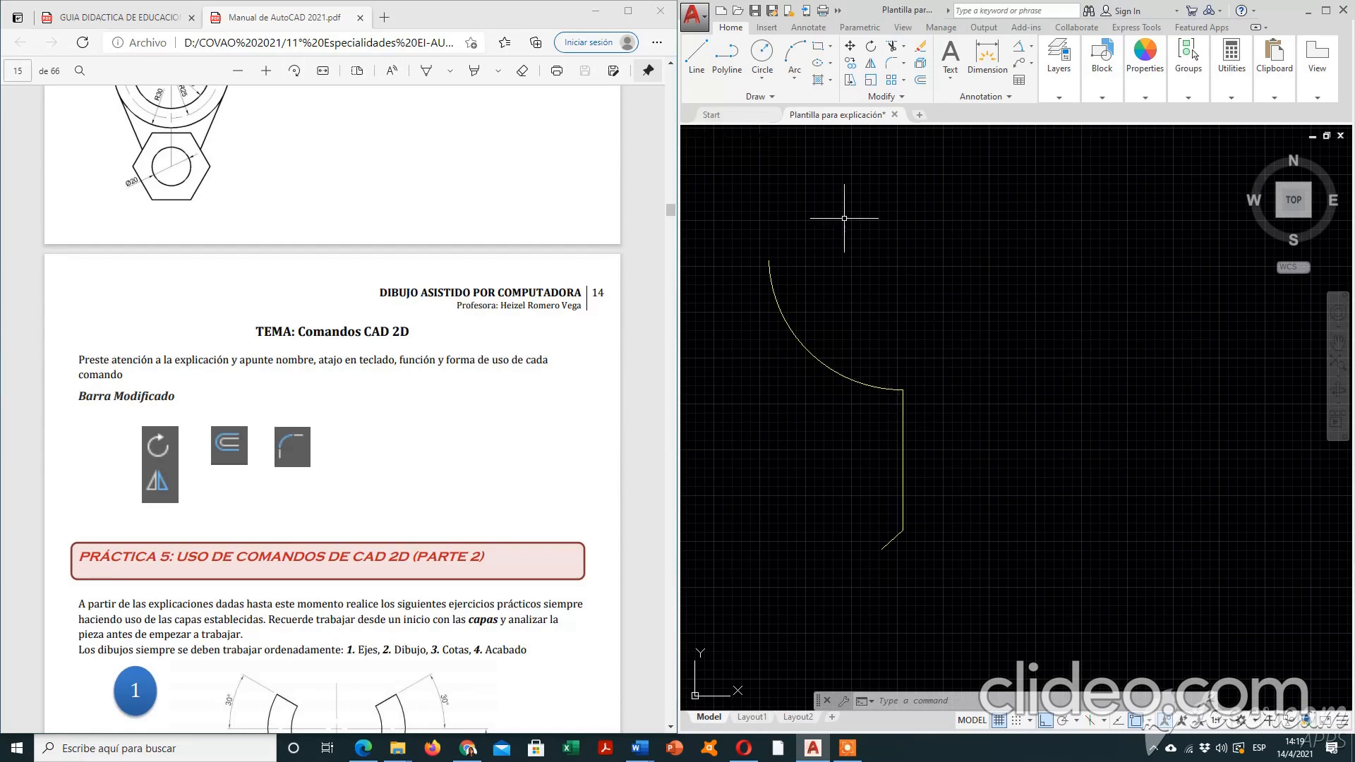
pyautogui.click(873, 67)
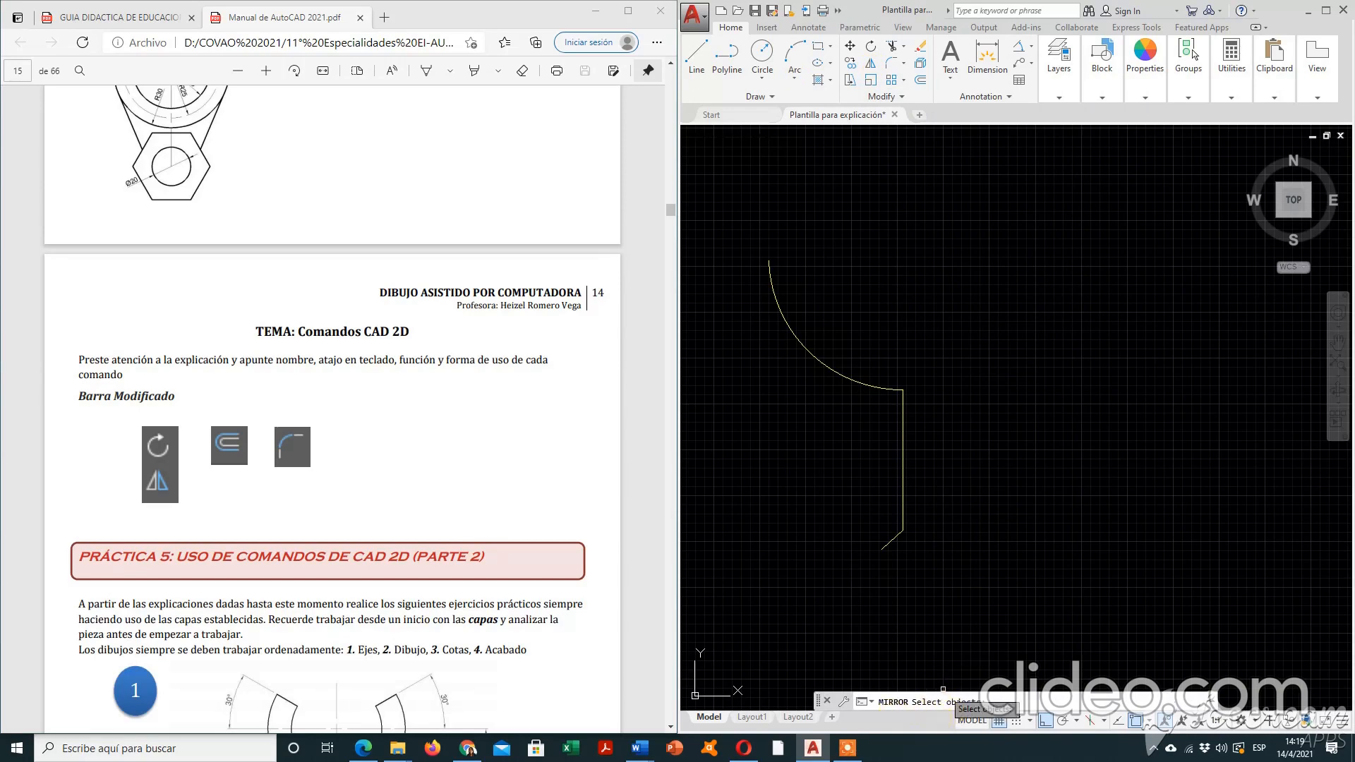
pyautogui.click(849, 388)
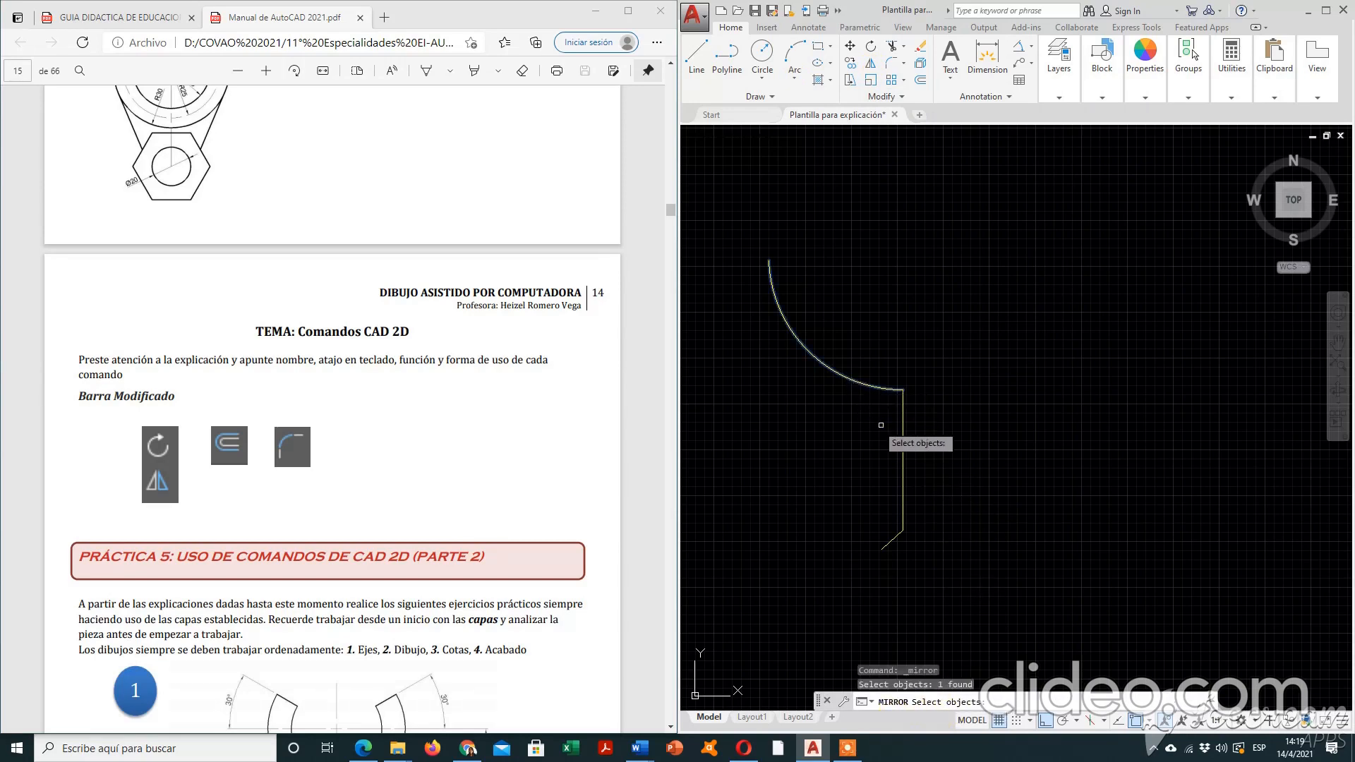
pyautogui.click(904, 423)
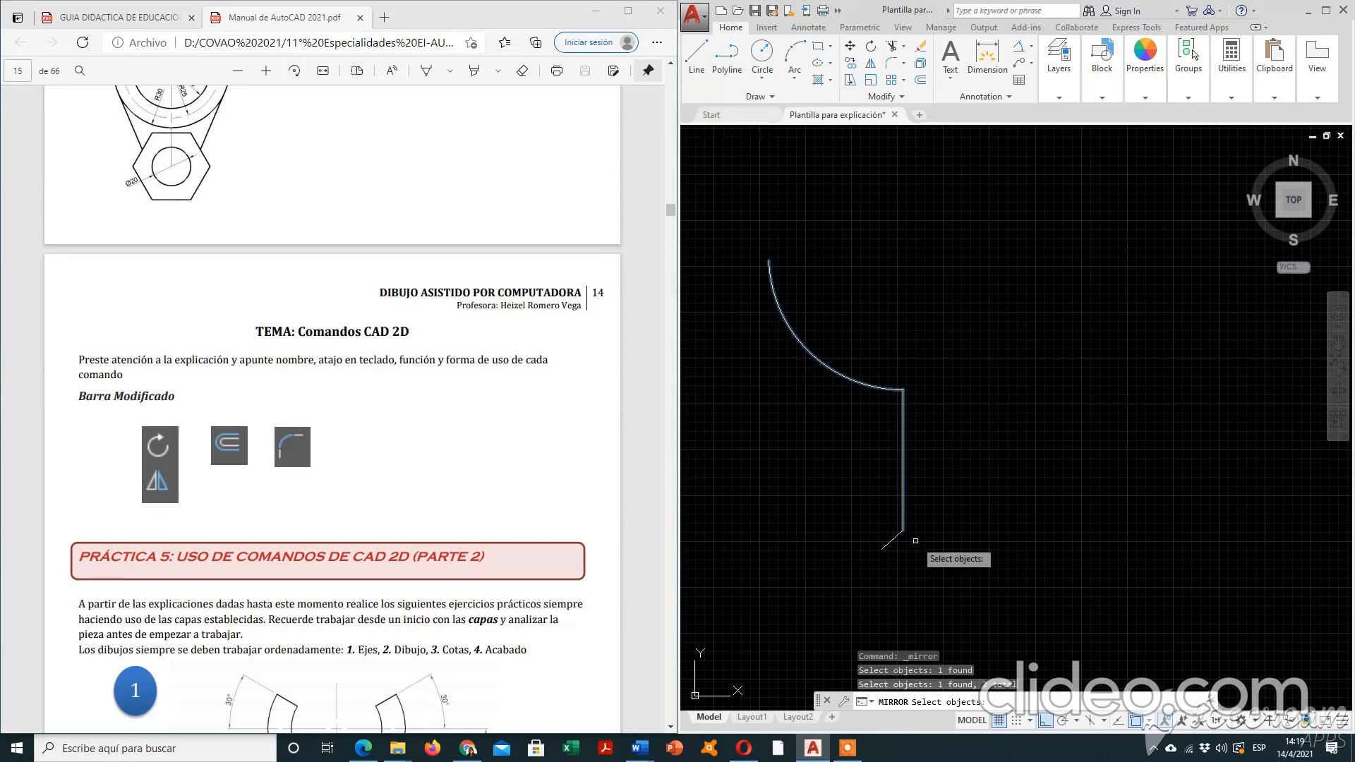
pyautogui.click(892, 540)
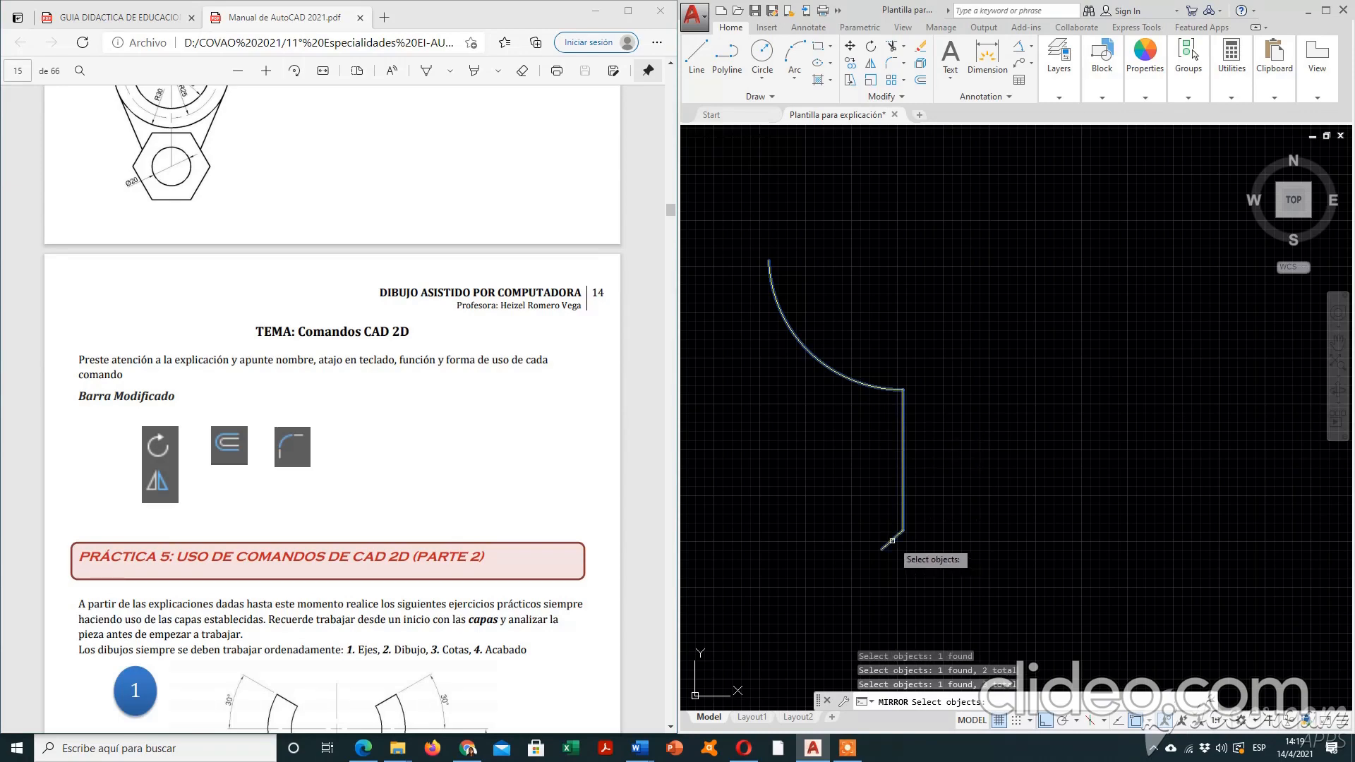
pyautogui.press('Return')
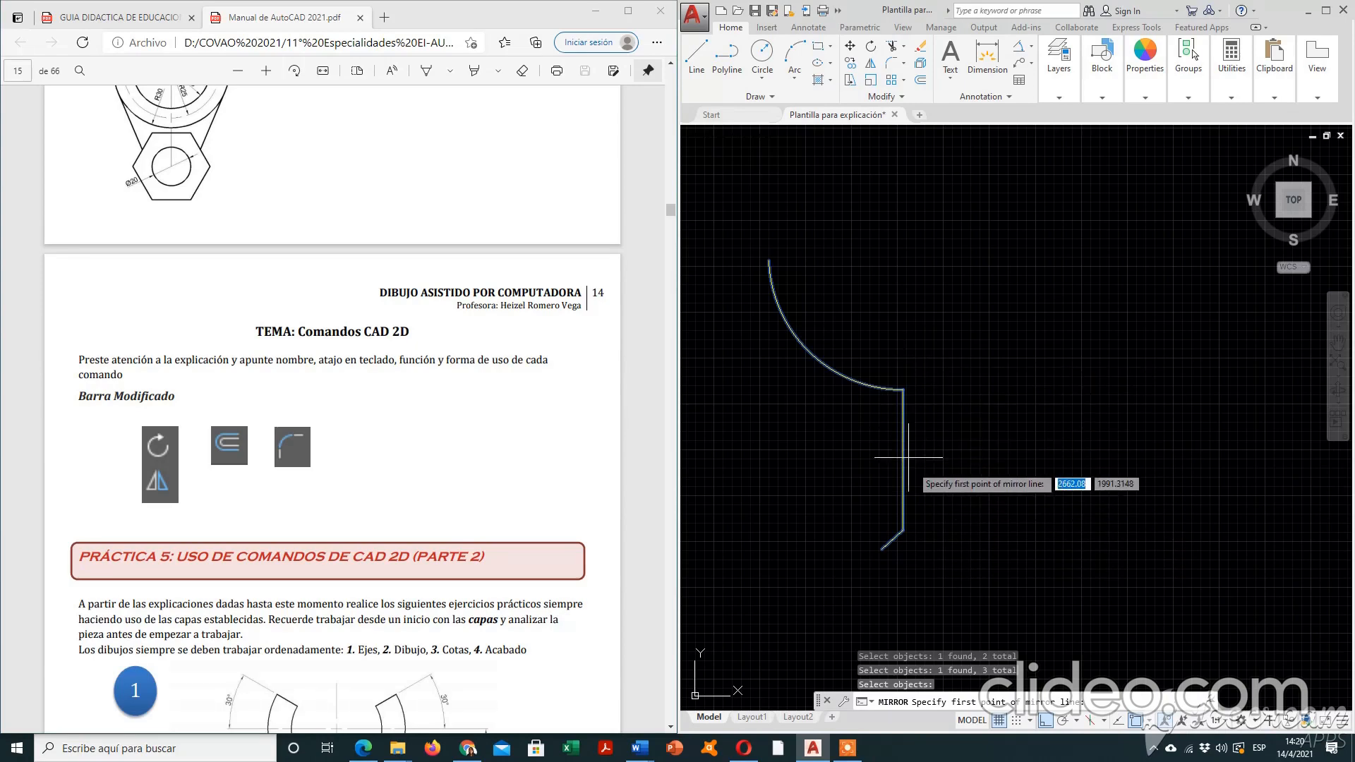
pyautogui.press('Escape')
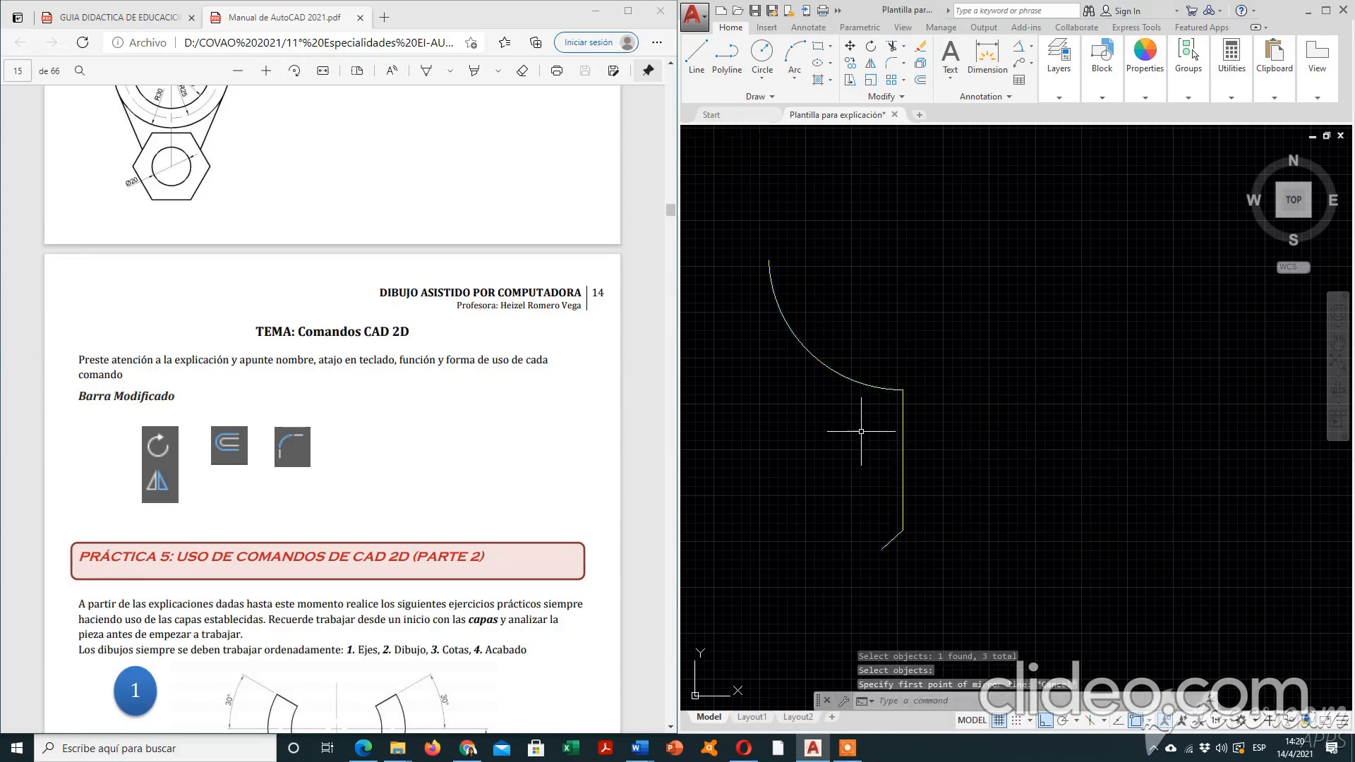
pyautogui.click(691, 60)
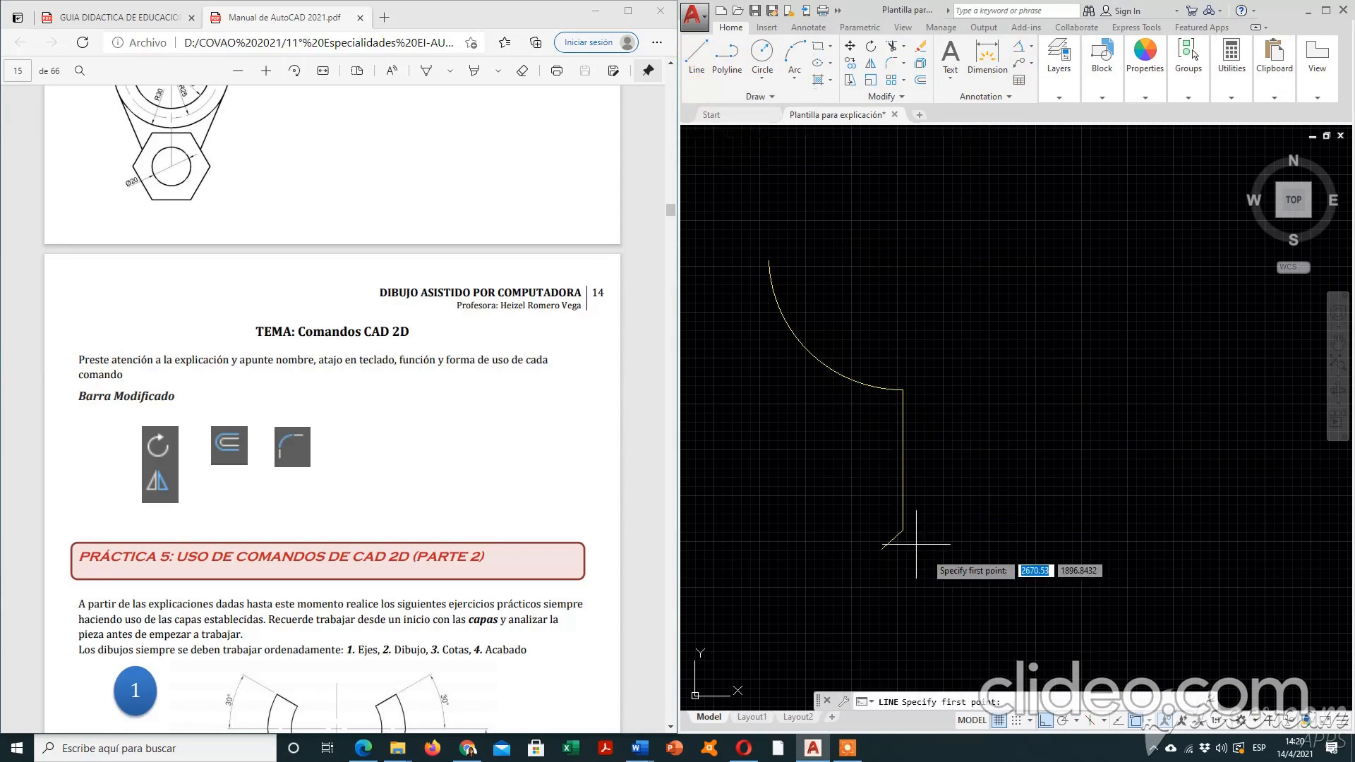
pyautogui.press('Escape')
pyautogui.press('Escape')
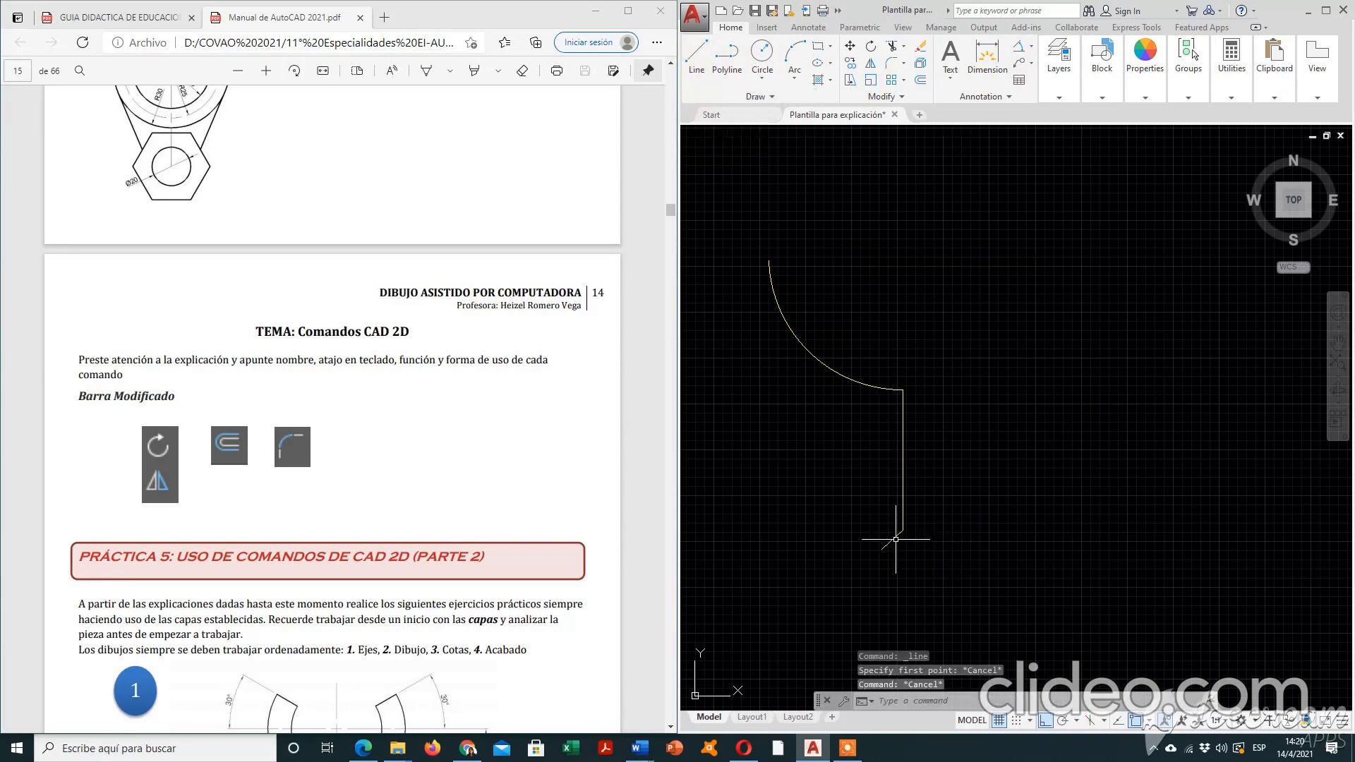
# Draw a 10-unit horizontal line right from the vertical line's lower end, continuing into a vertical axis line that extends above the arc.
pyautogui.press('Return')
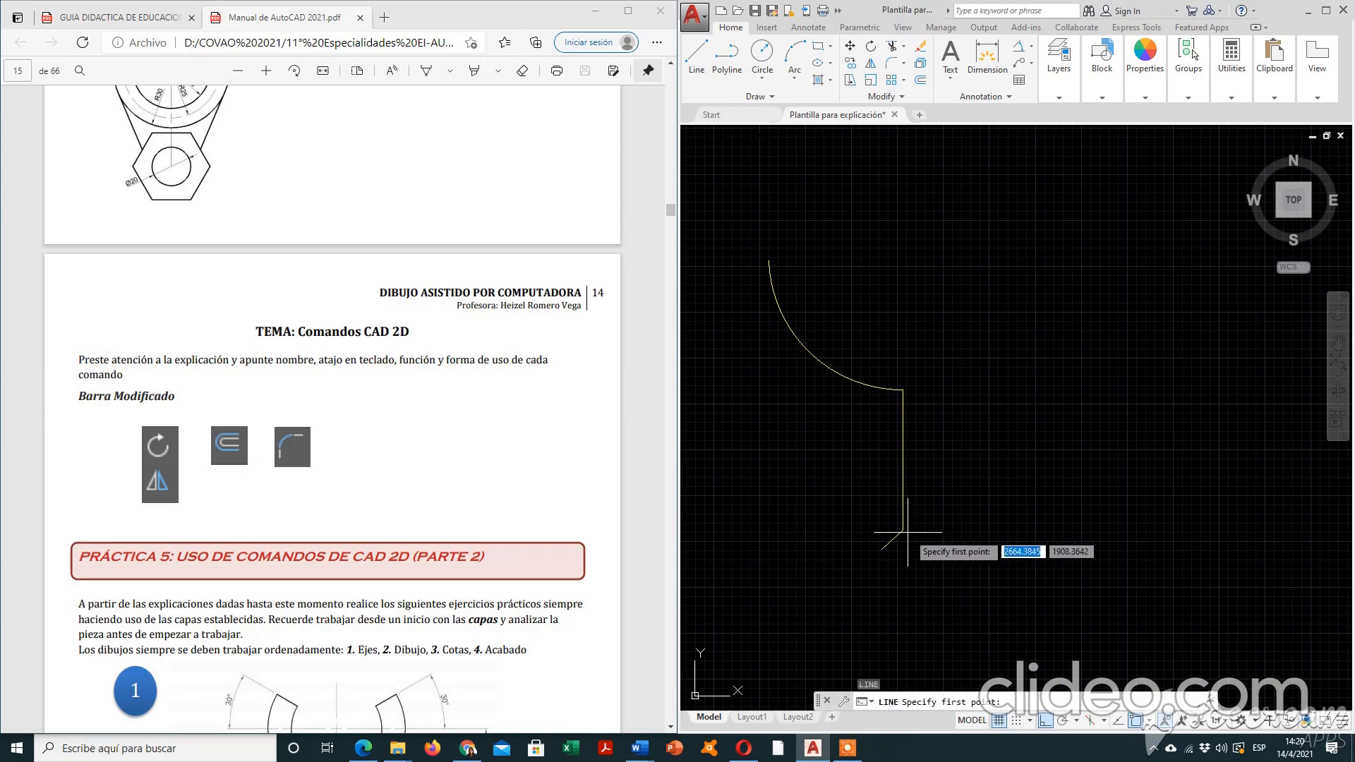
pyautogui.click(903, 530)
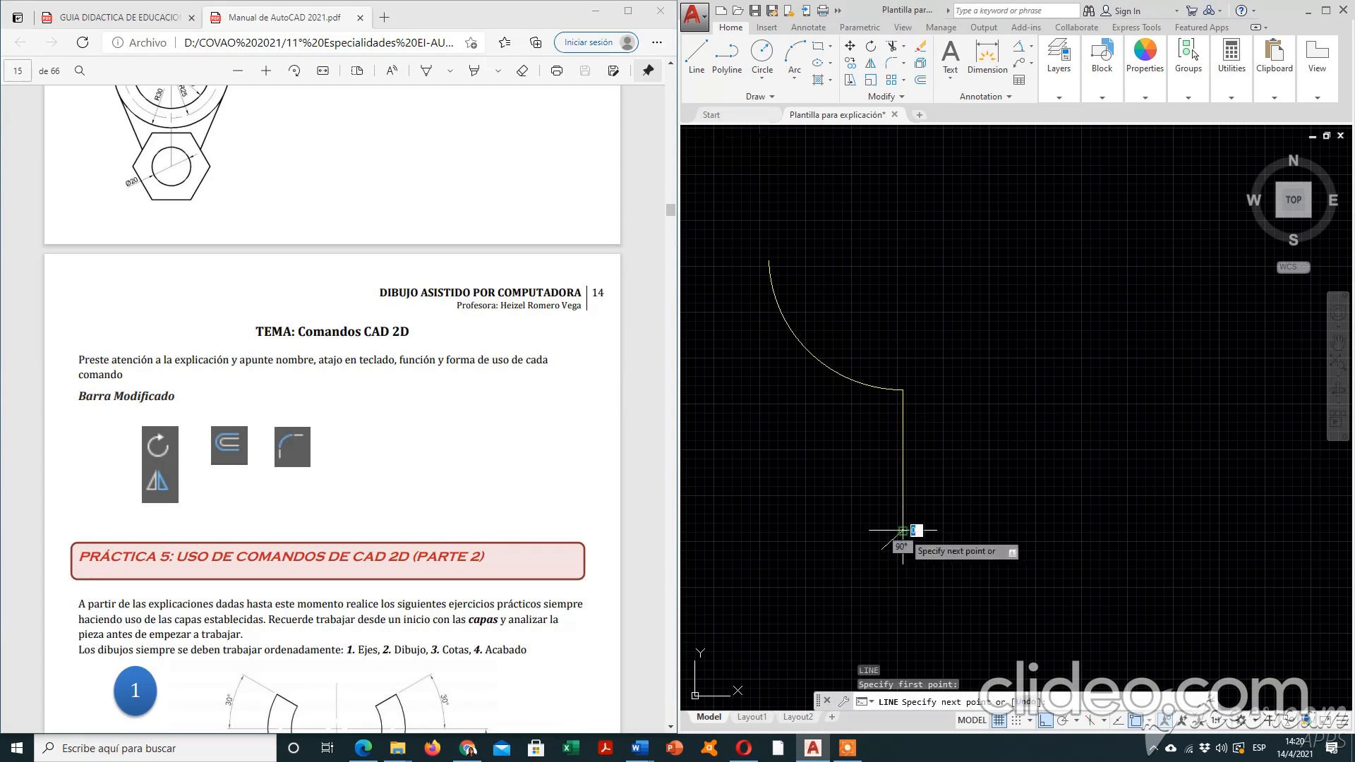
pyautogui.write('10')
pyautogui.click(938, 537)
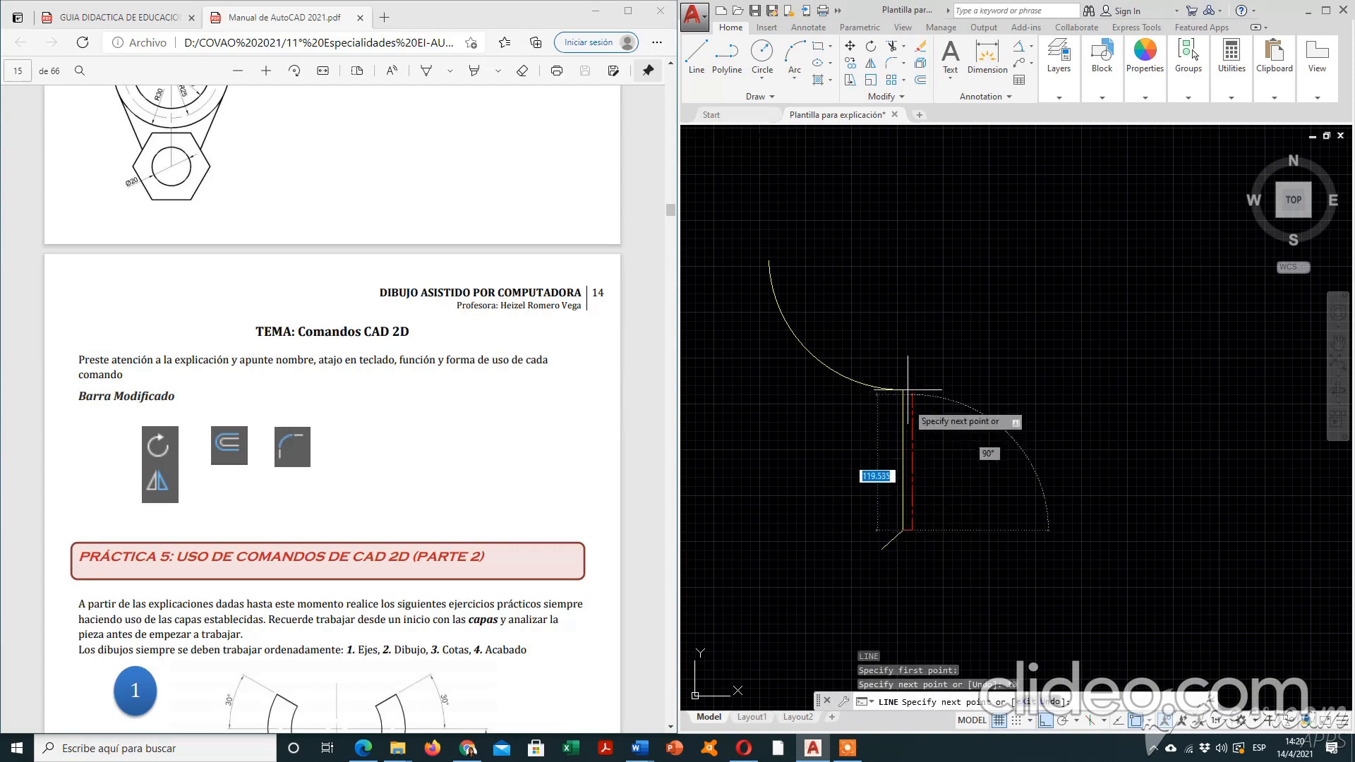
pyautogui.click(913, 234)
pyautogui.press('Escape')
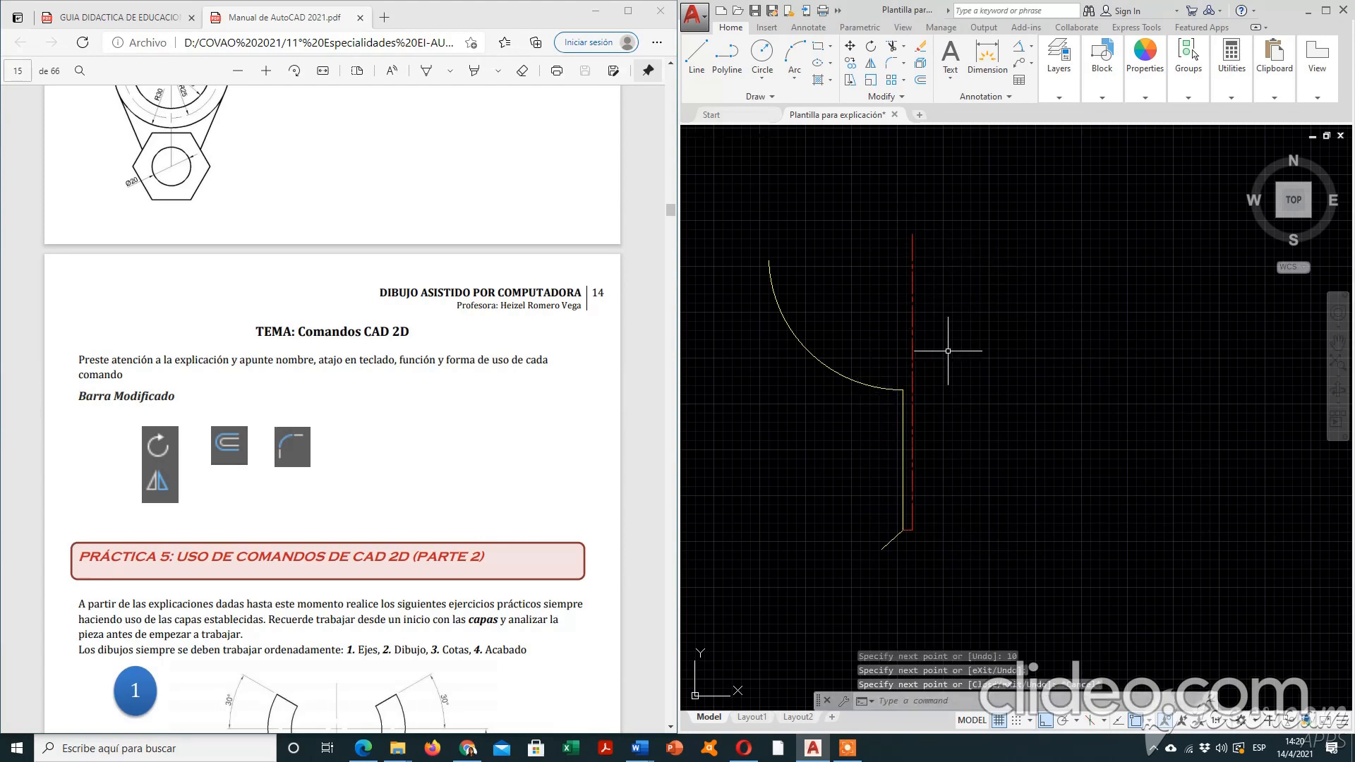
# Erase the short horizontal helper line between the profile and the vertical axis.
pyautogui.scroll(3, 896, 549)
pyautogui.click(924, 495)
pyautogui.click(919, 514)
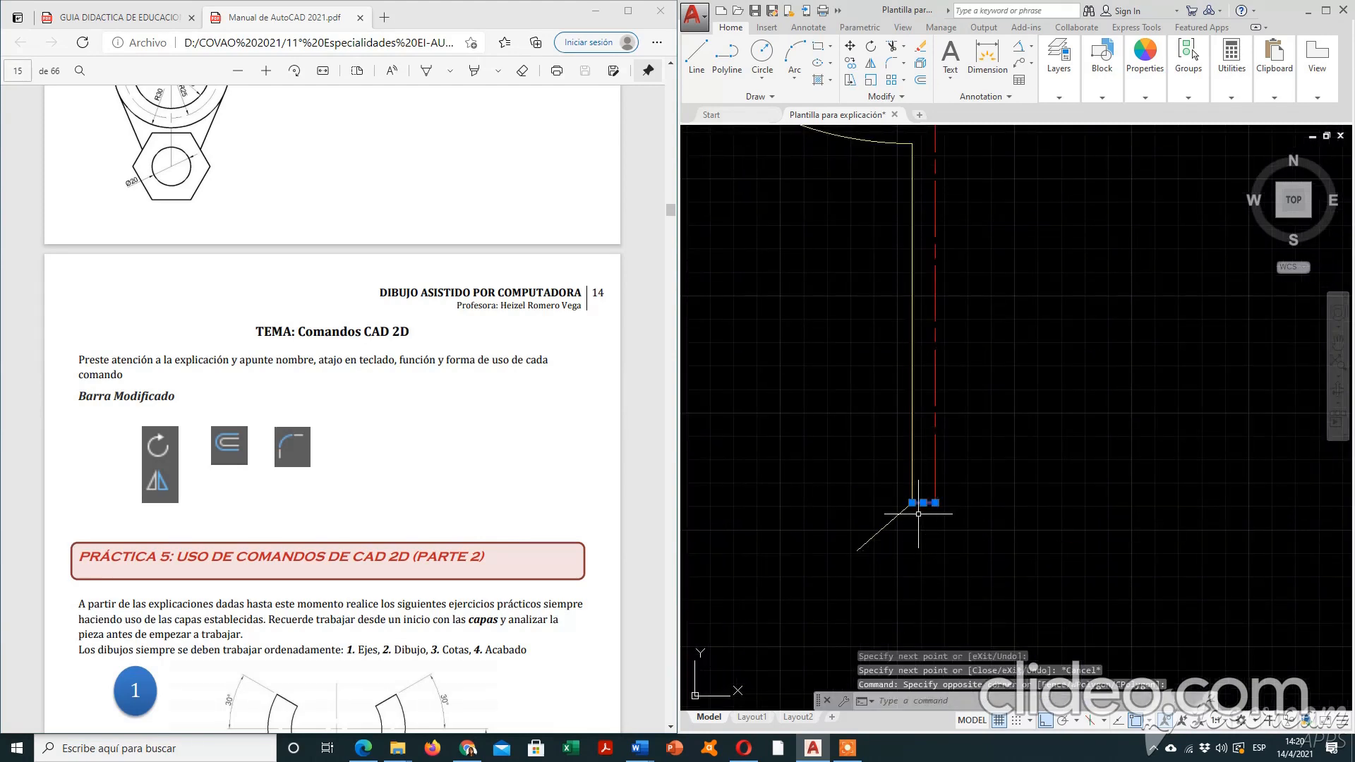
pyautogui.press('Delete')
pyautogui.scroll(-3, 918, 514)
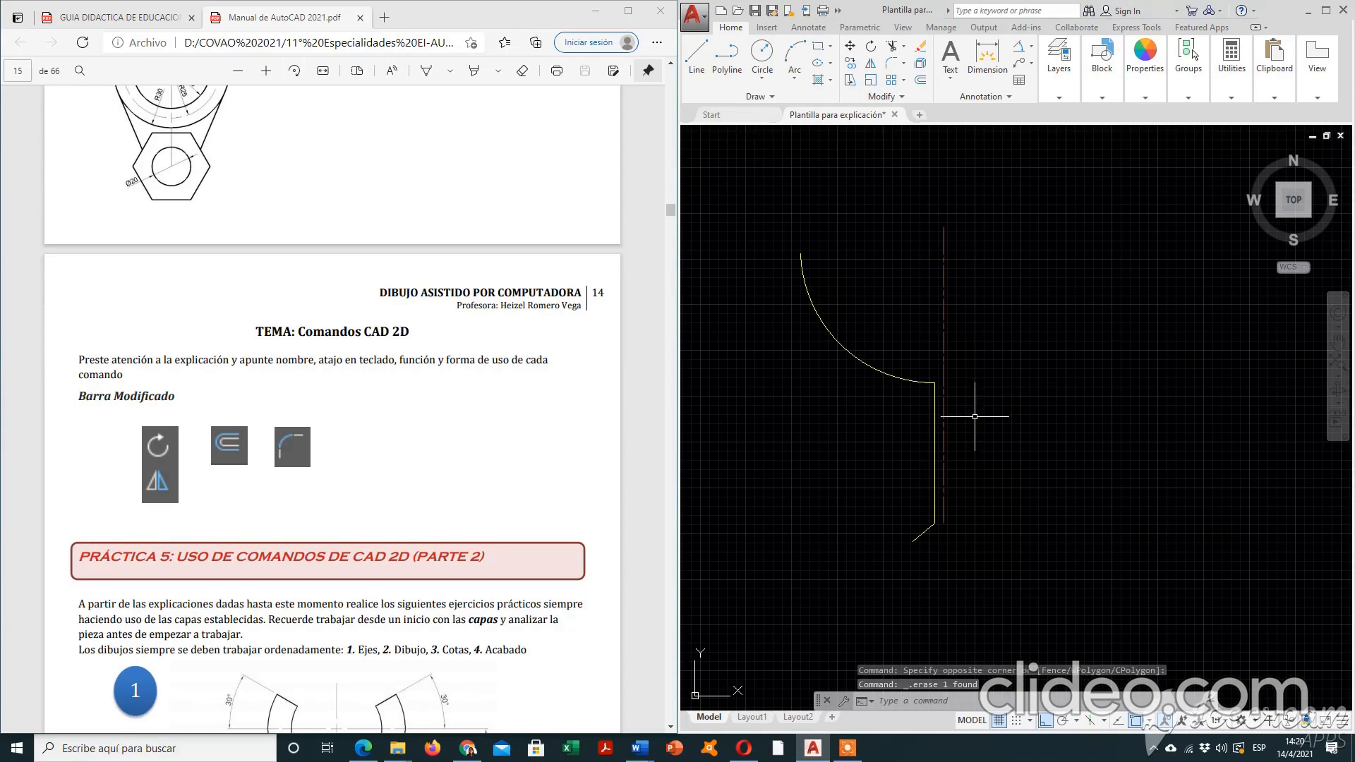
# Mirror the arc, vertical line and short diagonal line about the red vertical axis, keeping the source objects.
pyautogui.click(871, 63)
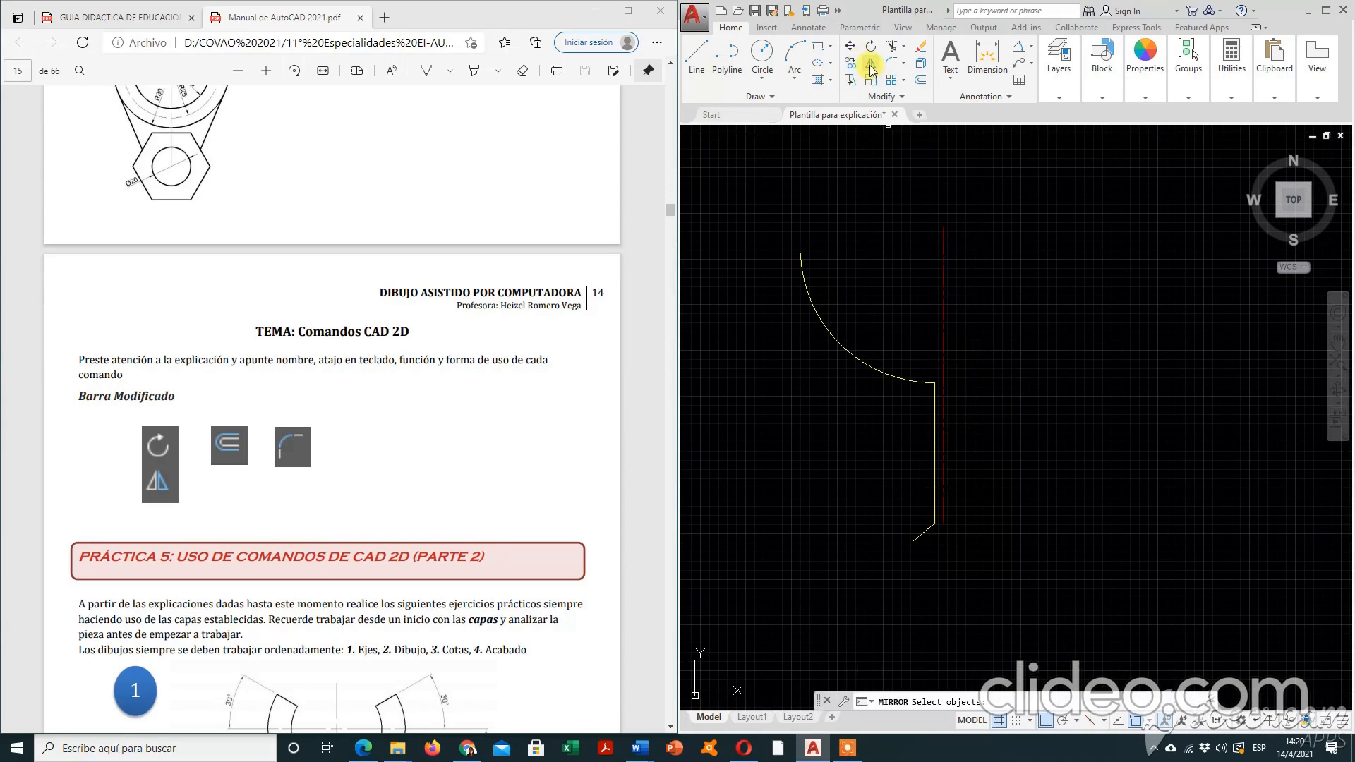
pyautogui.click(932, 364)
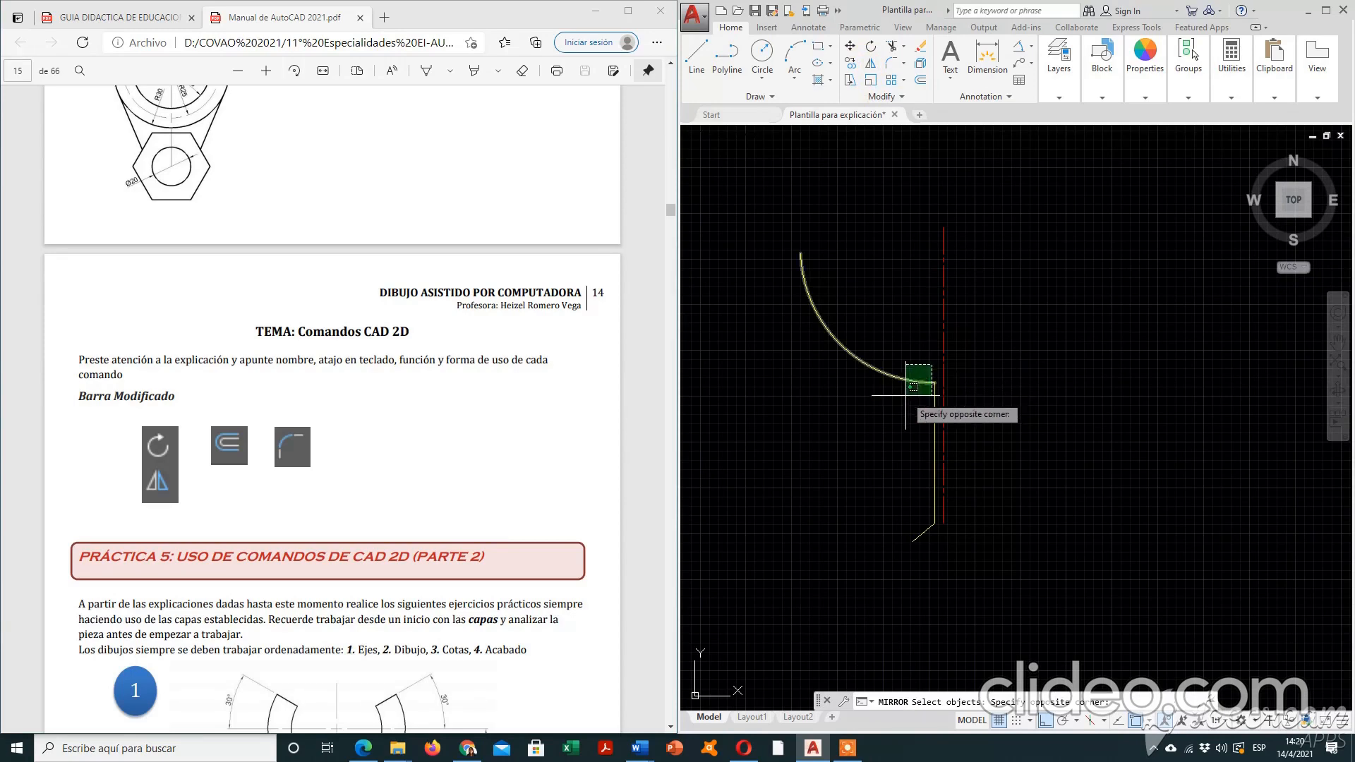
pyautogui.click(905, 394)
pyautogui.click(932, 408)
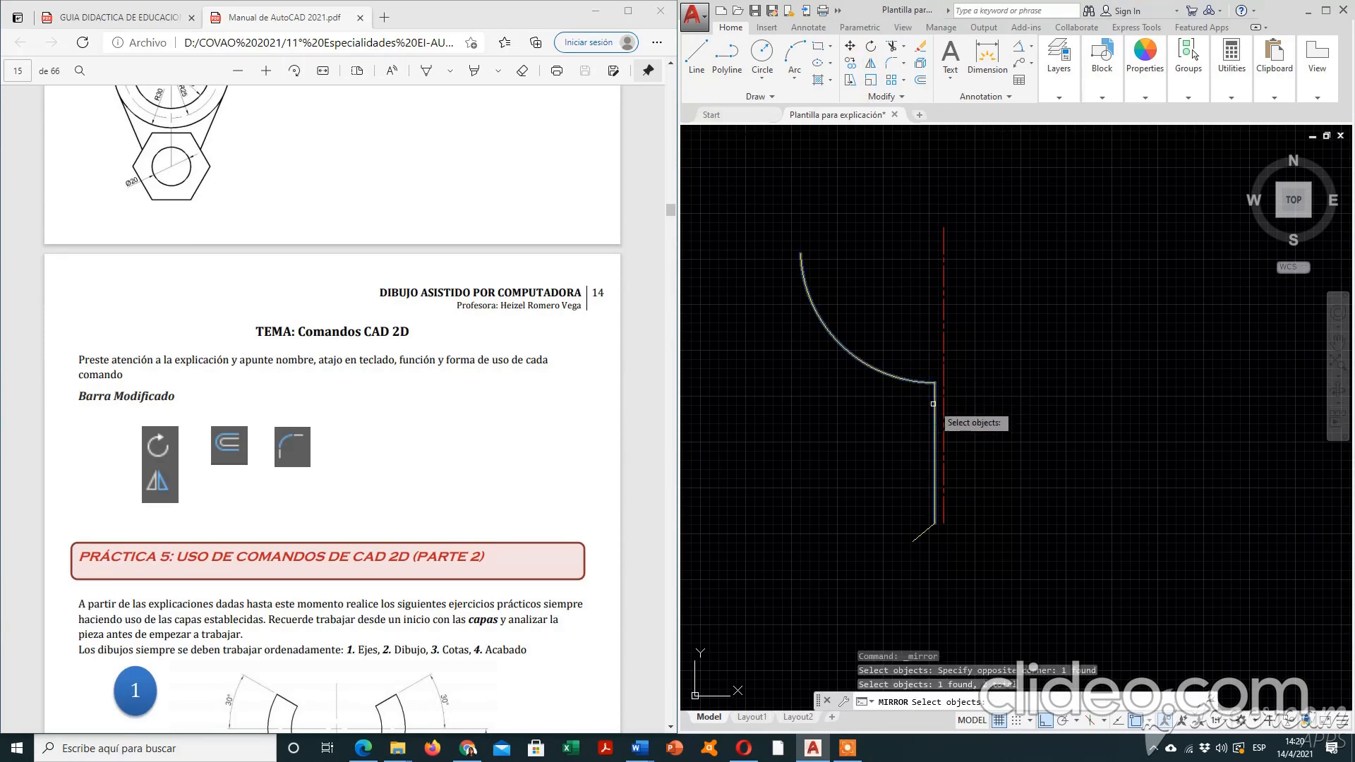
pyautogui.click(922, 535)
pyautogui.press('Return')
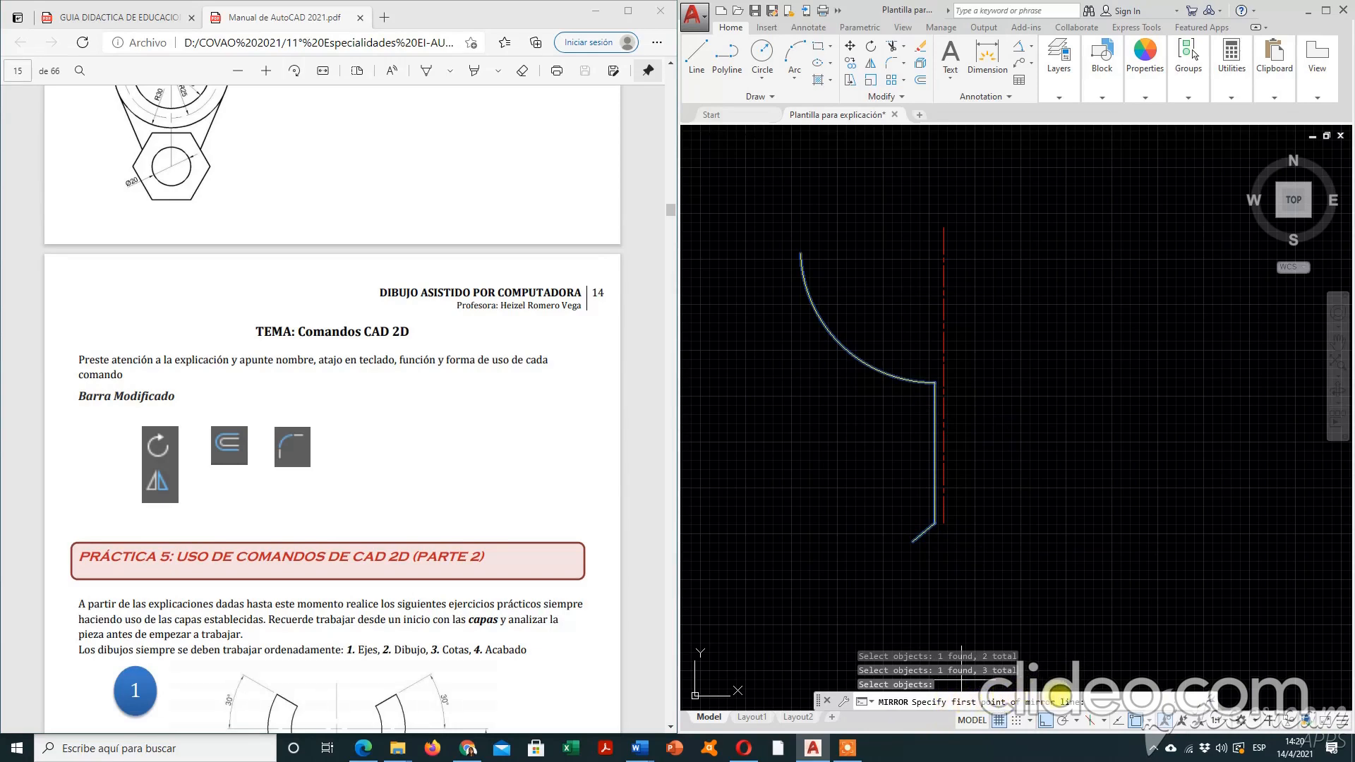
pyautogui.click(944, 523)
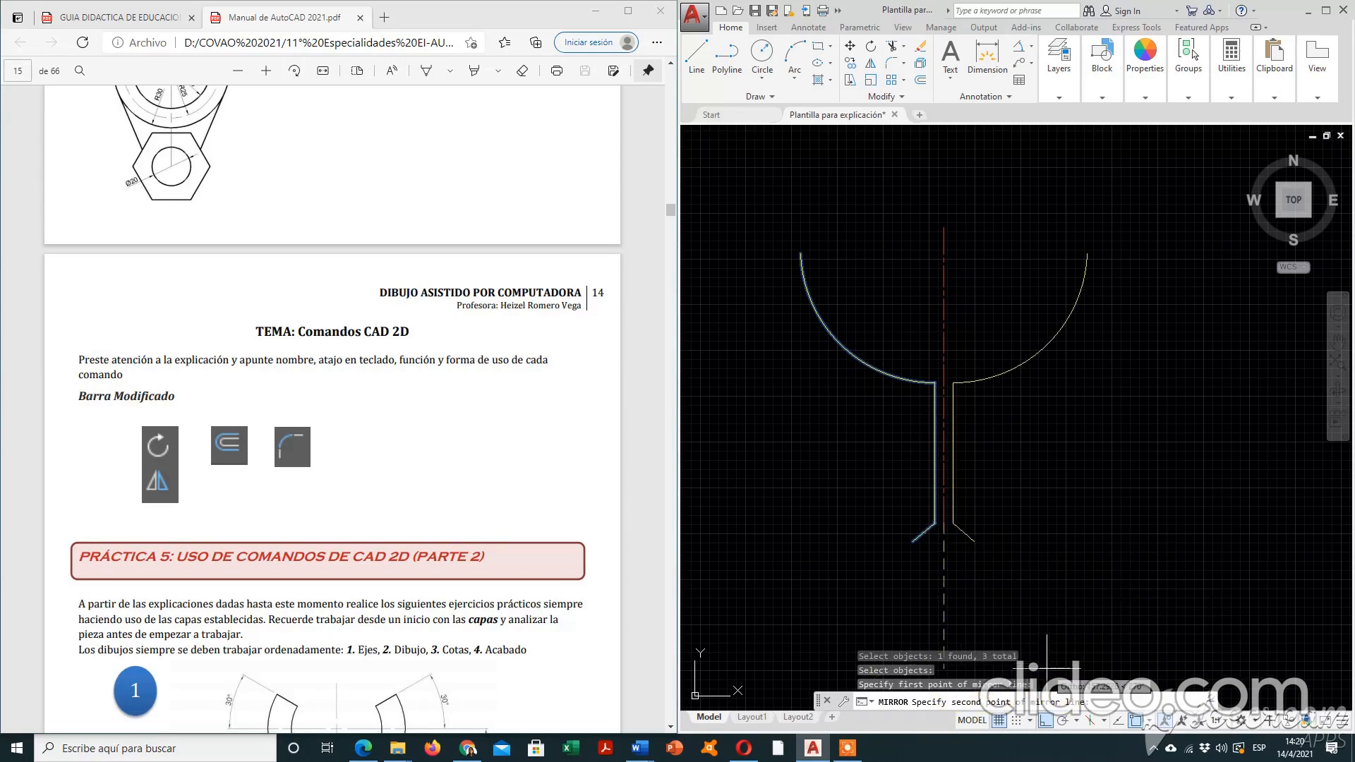
pyautogui.click(943, 225)
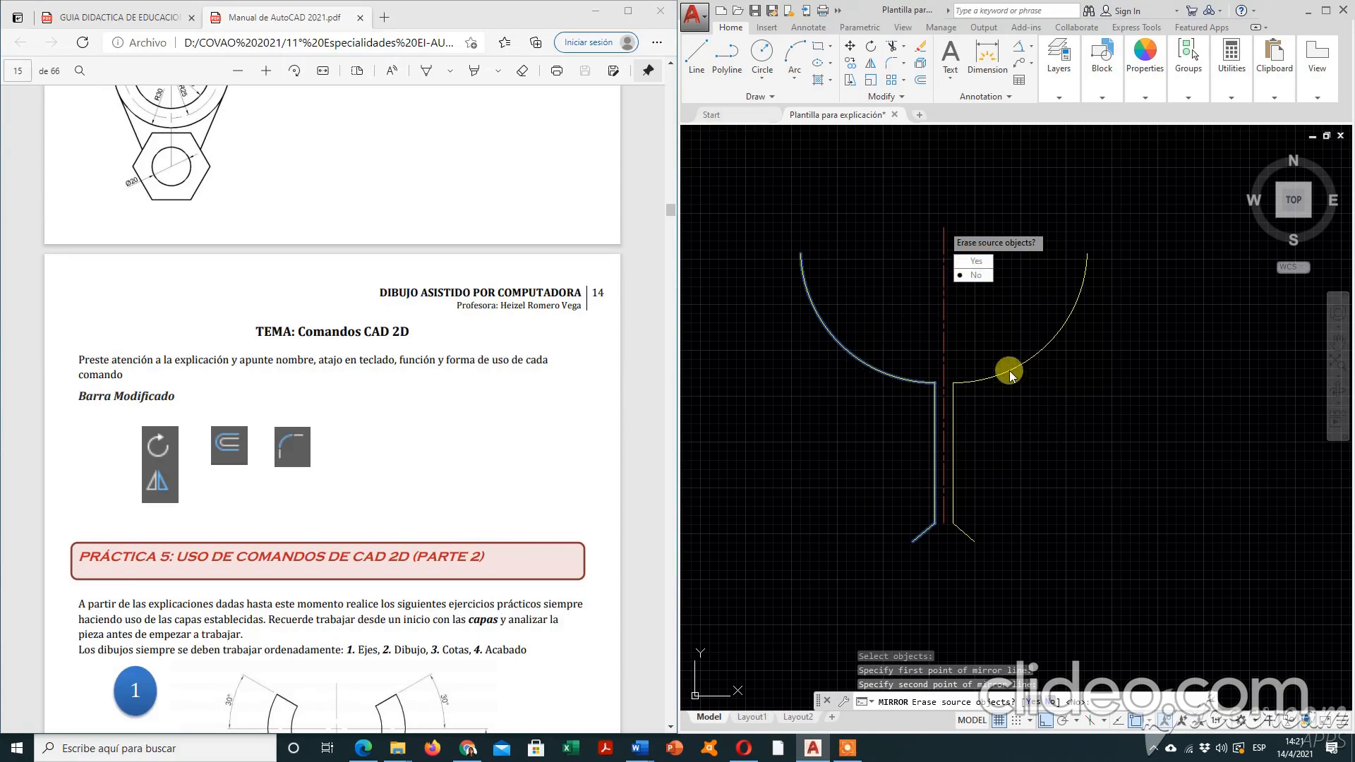
pyautogui.click(978, 276)
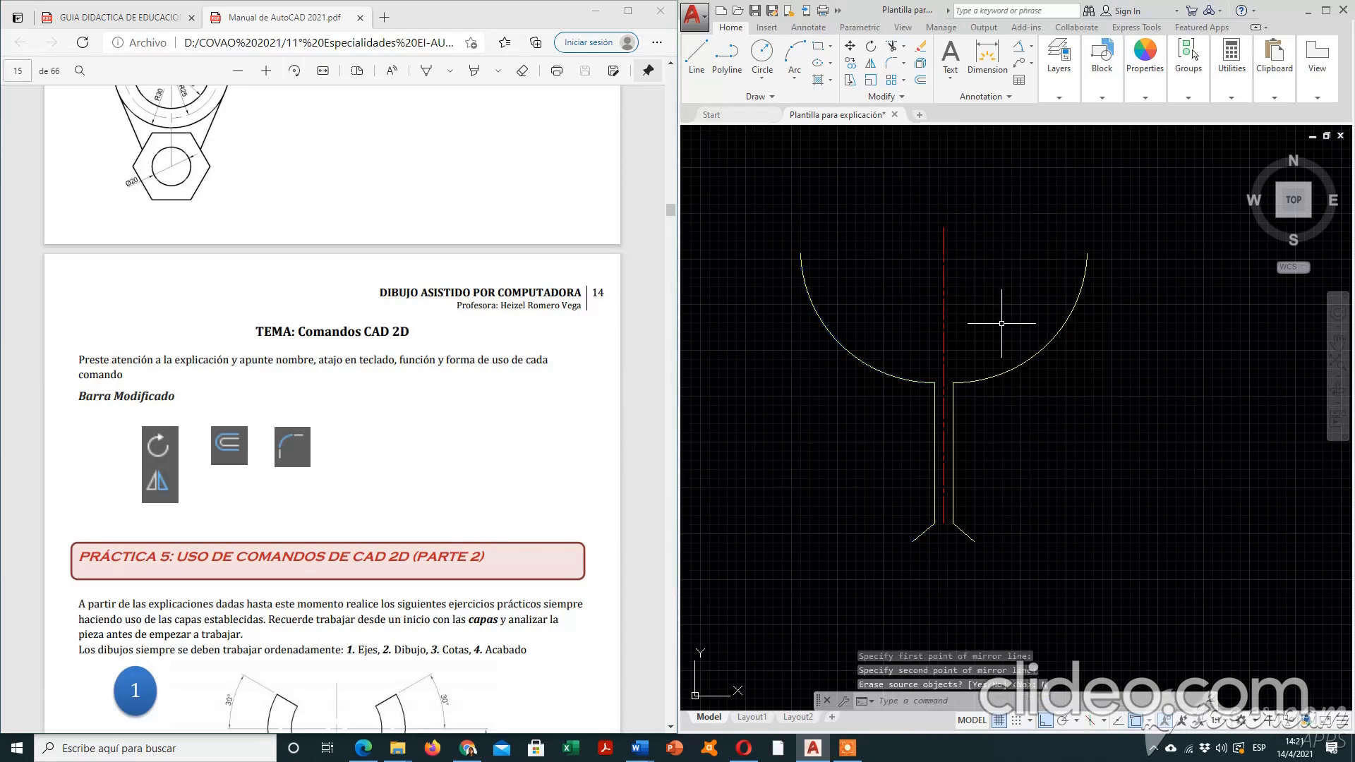
# Make Contorno the current layer.
pyautogui.scroll(-4, 998, 314)
pyautogui.scroll(6, 988, 341)
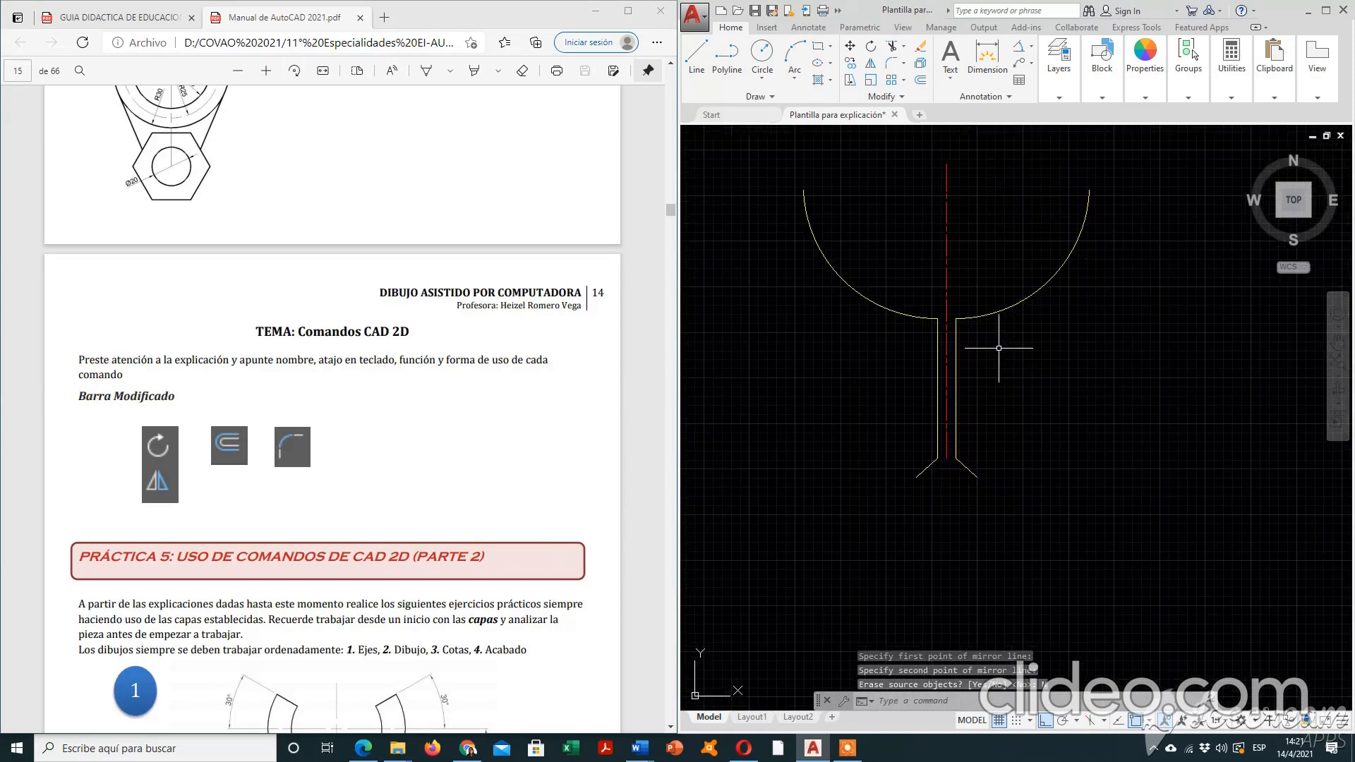
pyautogui.scroll(-3, 974, 340)
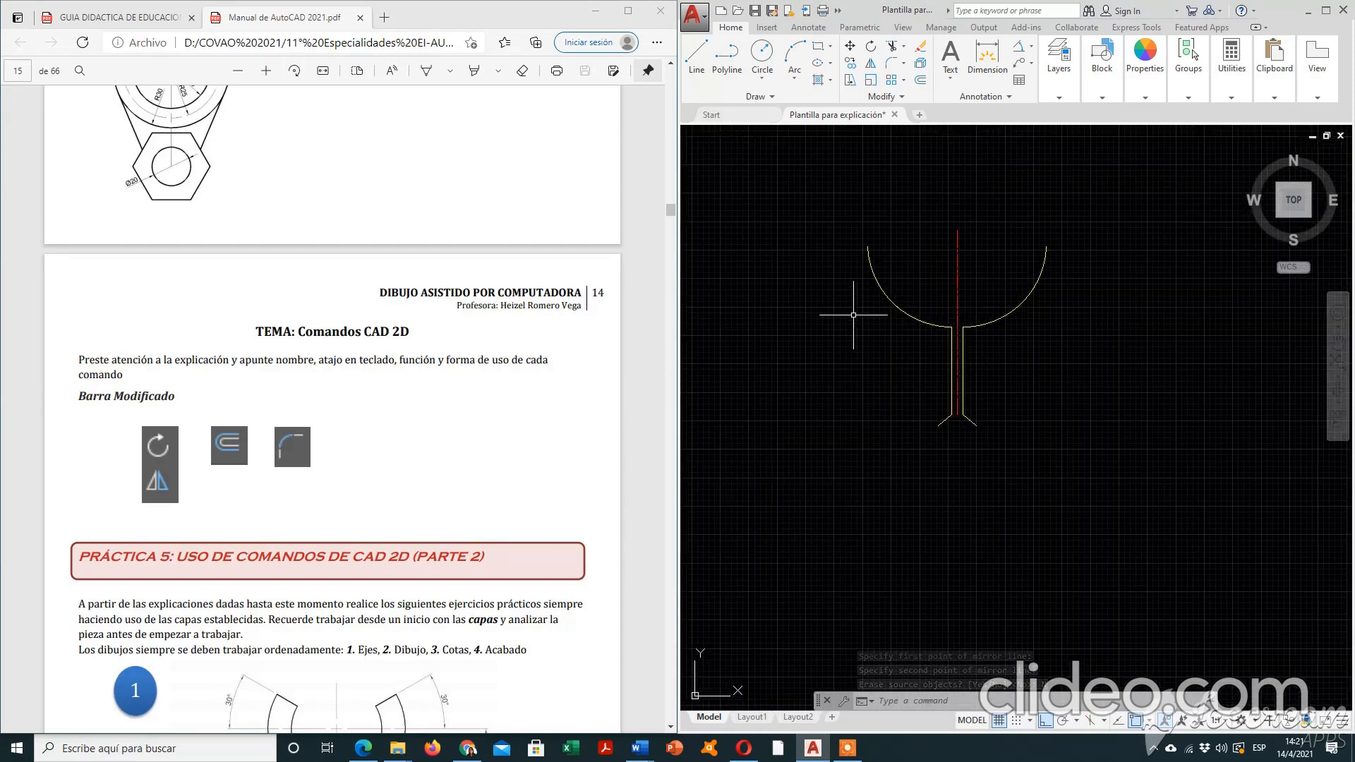
pyautogui.scroll(-2, 1006, 351)
pyautogui.moveTo(1005, 351)
pyautogui.mouseDown(button='middle')
pyautogui.moveTo(896, 409)
pyautogui.moveTo(827, 415)
pyautogui.mouseUp(button='middle')
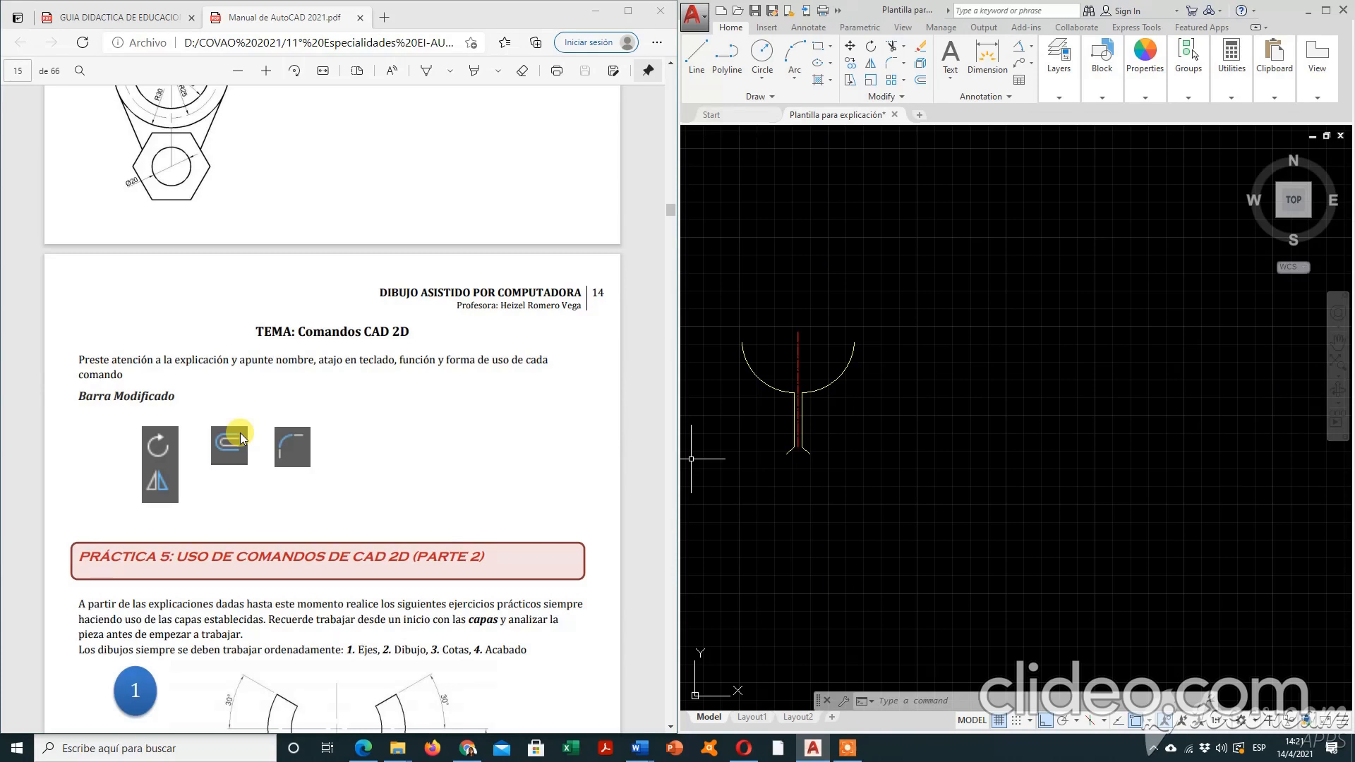
pyautogui.click(725, 57)
pyautogui.click(701, 58)
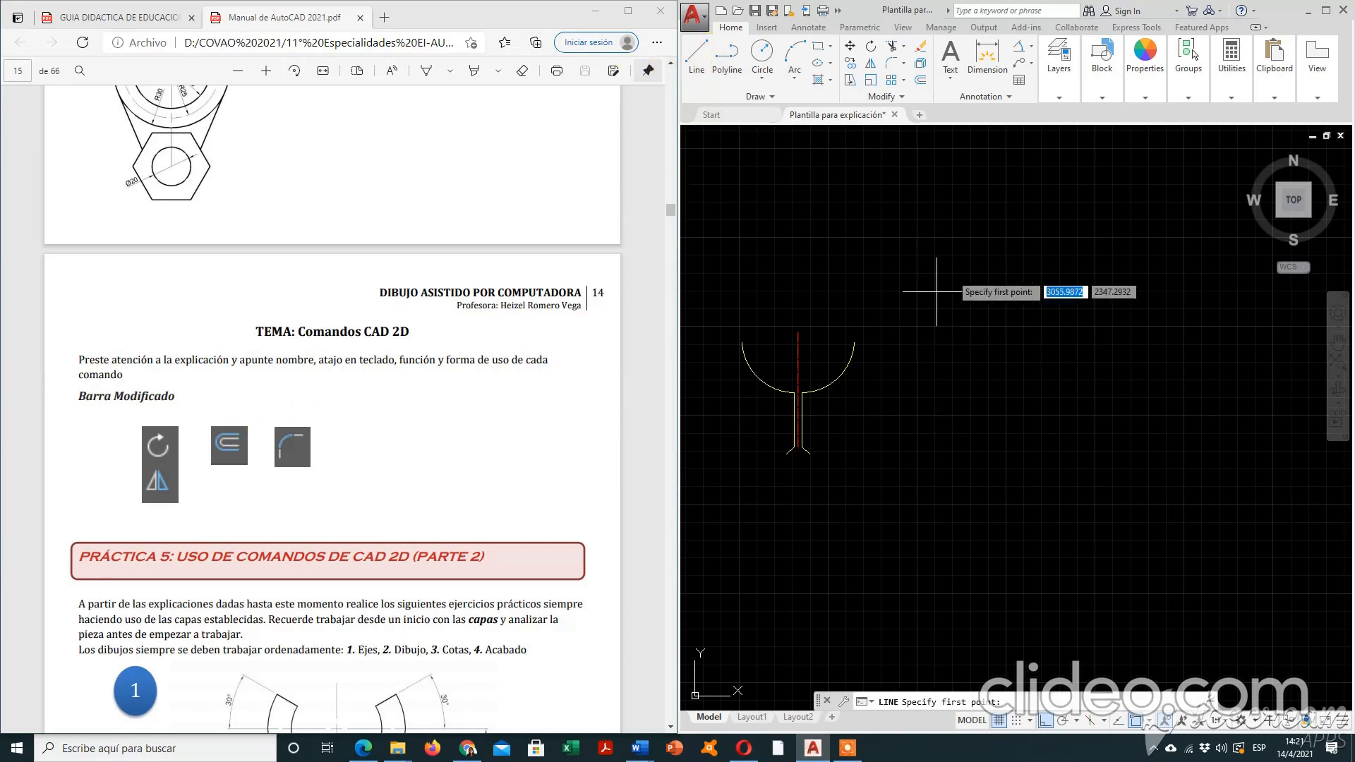
pyautogui.click(1058, 97)
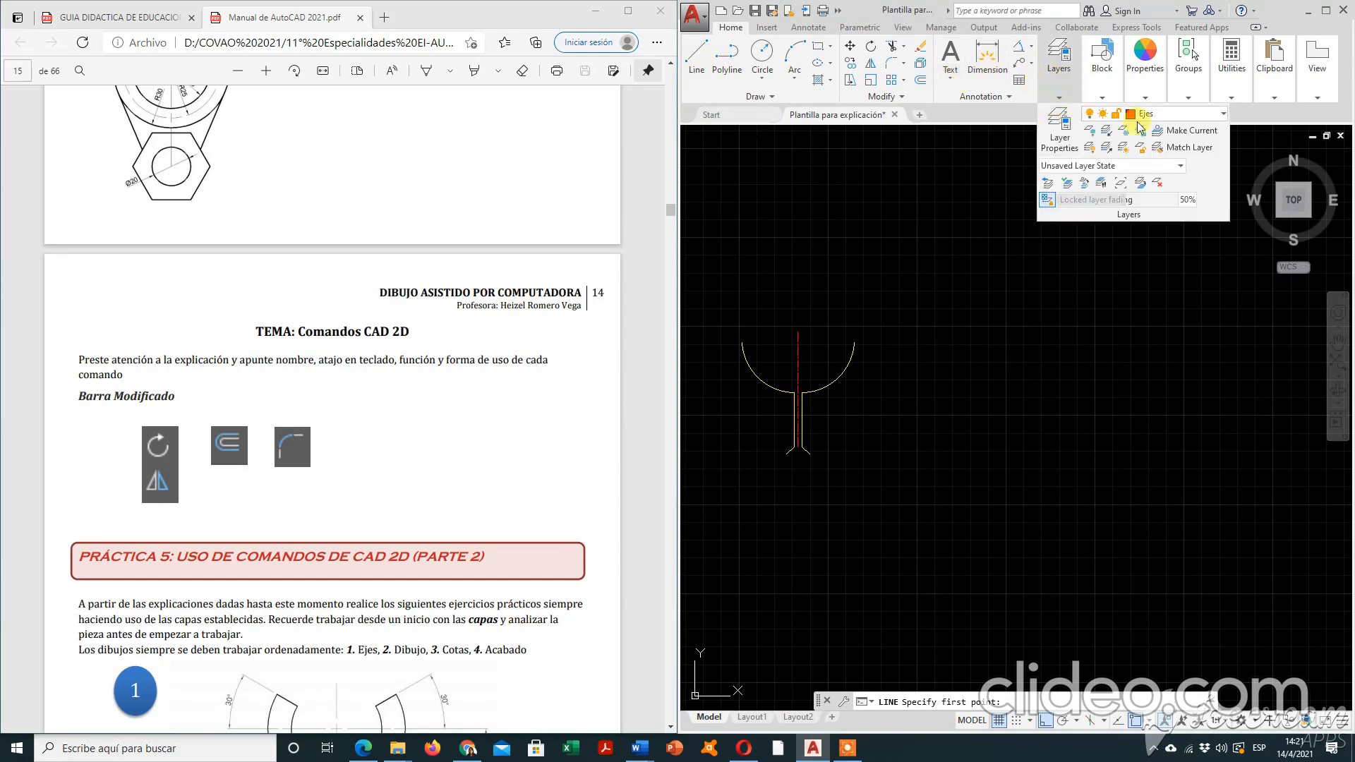
pyautogui.click(1171, 113)
pyautogui.click(1151, 148)
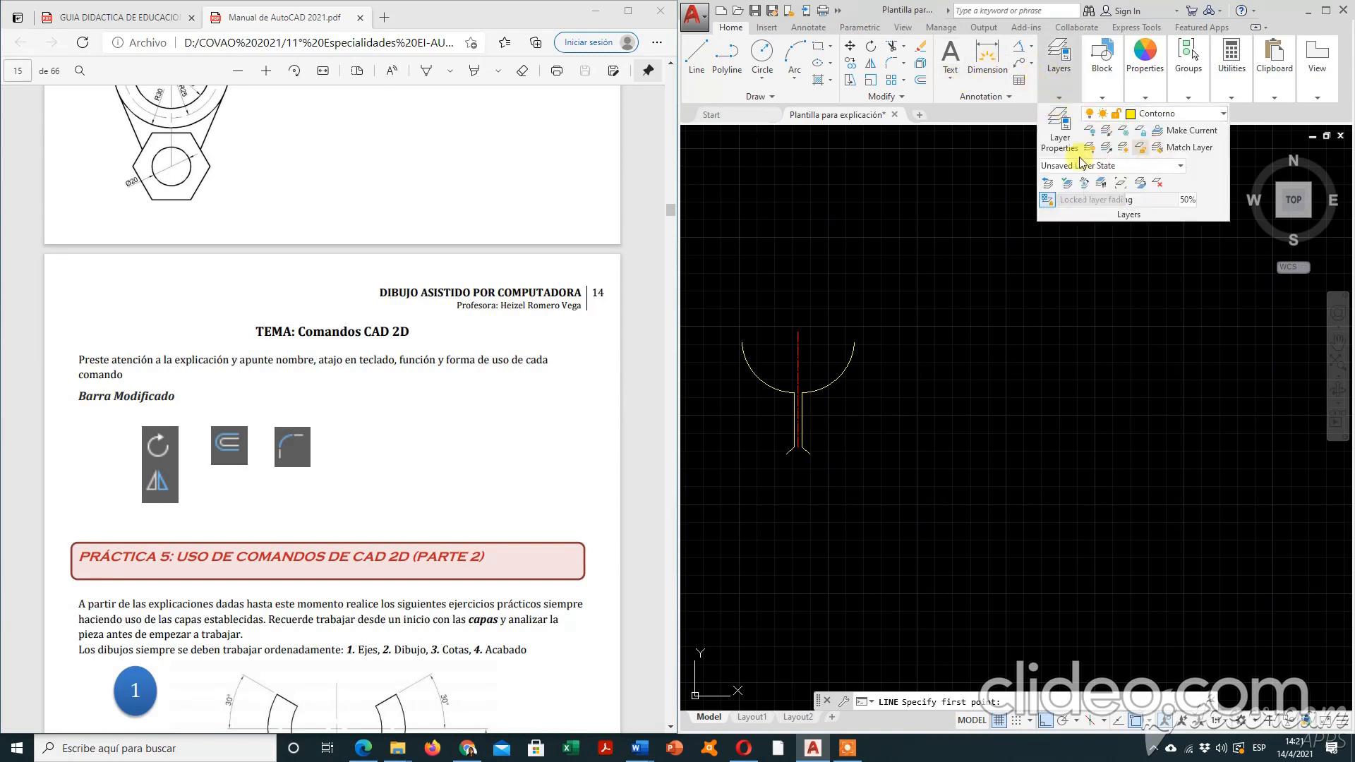
# Draw a 100-unit vertical line downward in the empty area to the right of the mirrored figure.
pyautogui.click(697, 55)
pyautogui.click(916, 322)
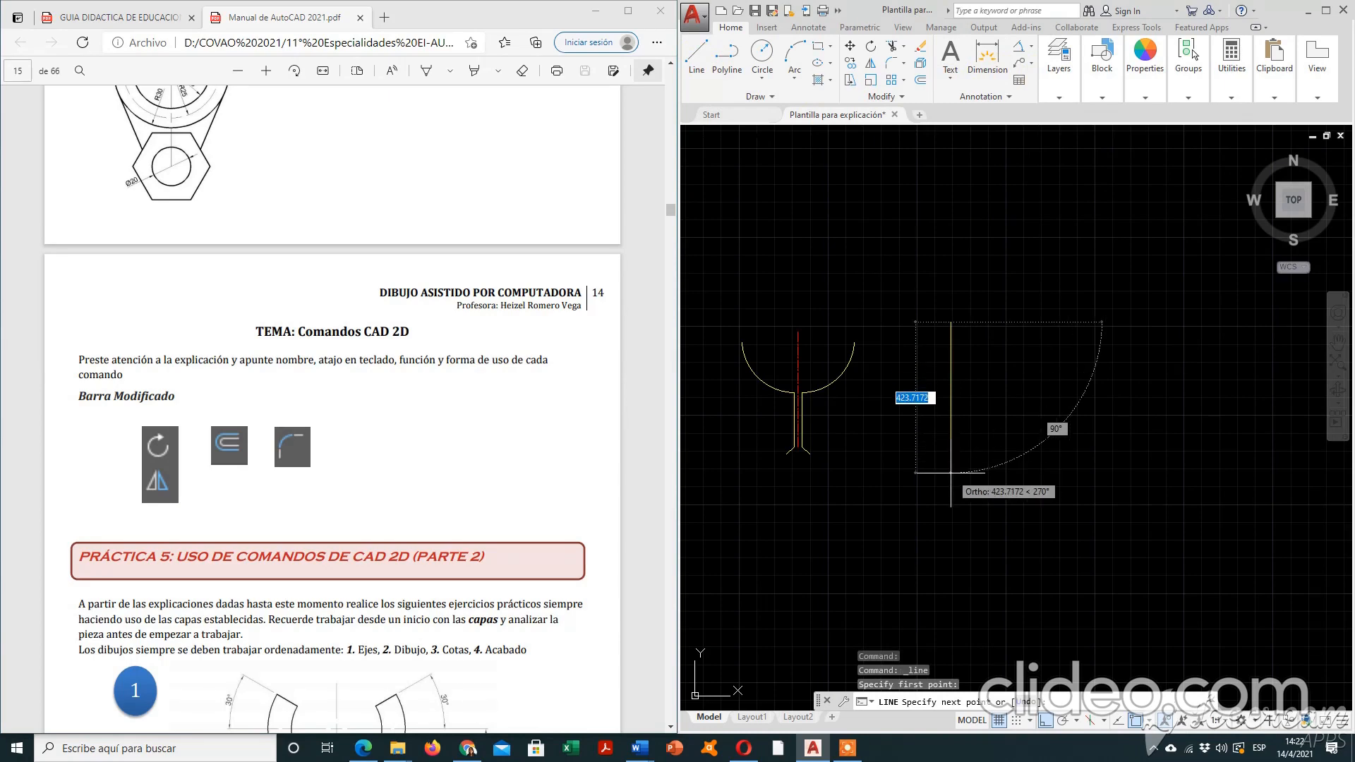
pyautogui.write('100')
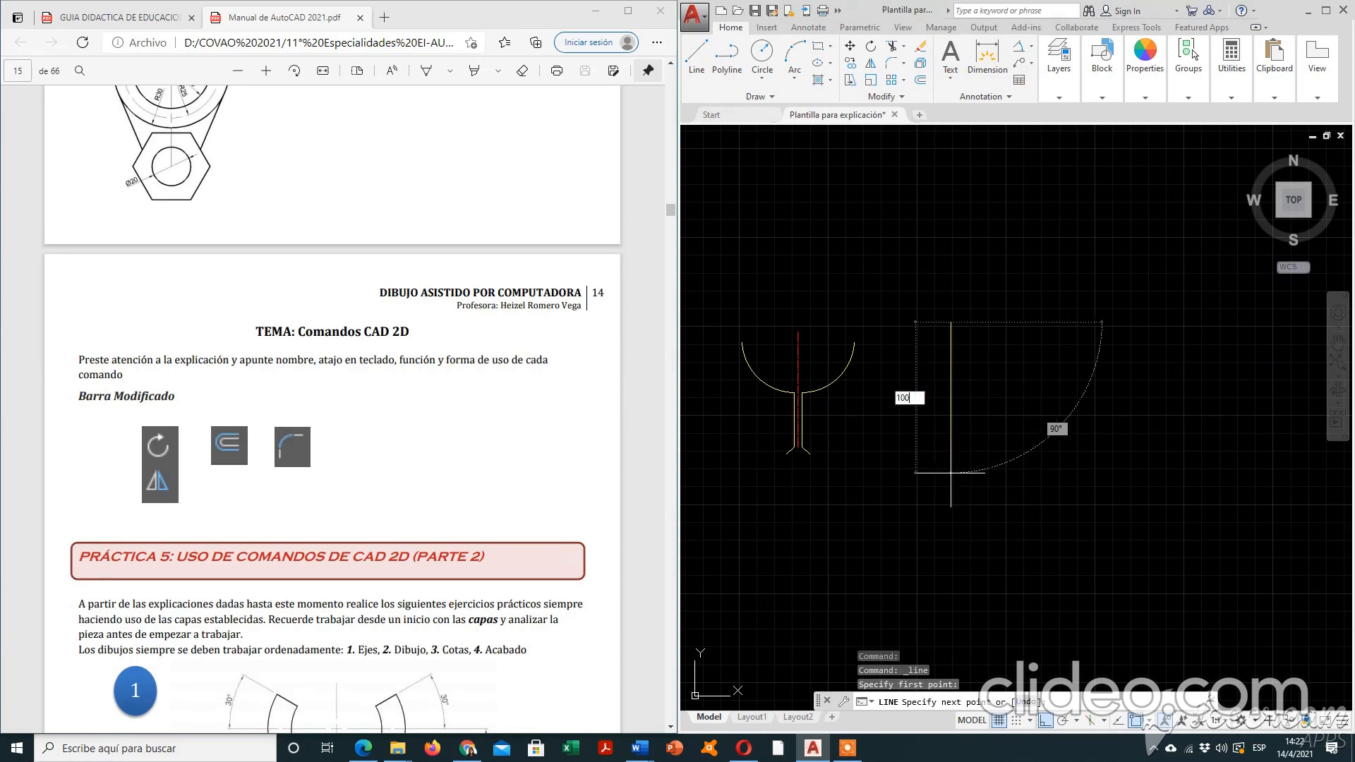
pyautogui.press('Return')
pyautogui.press('Escape')
# Offset the 100-unit vertical line 10 units to its right, and offset the resulting copy by the same distance and direction.
pyautogui.scroll(6, 957, 338)
pyautogui.moveTo(971, 369); pyautogui.dragTo(837, 420, button='middle')
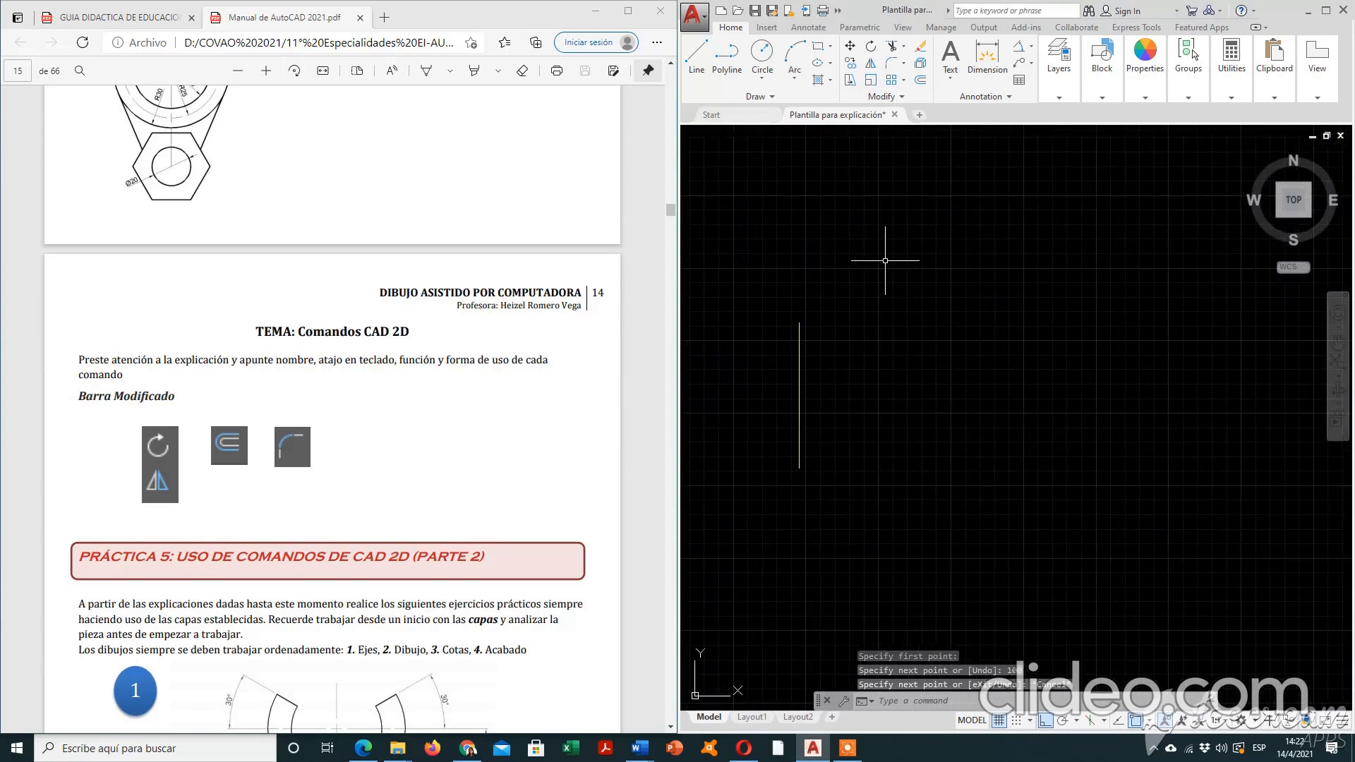
pyautogui.click(921, 82)
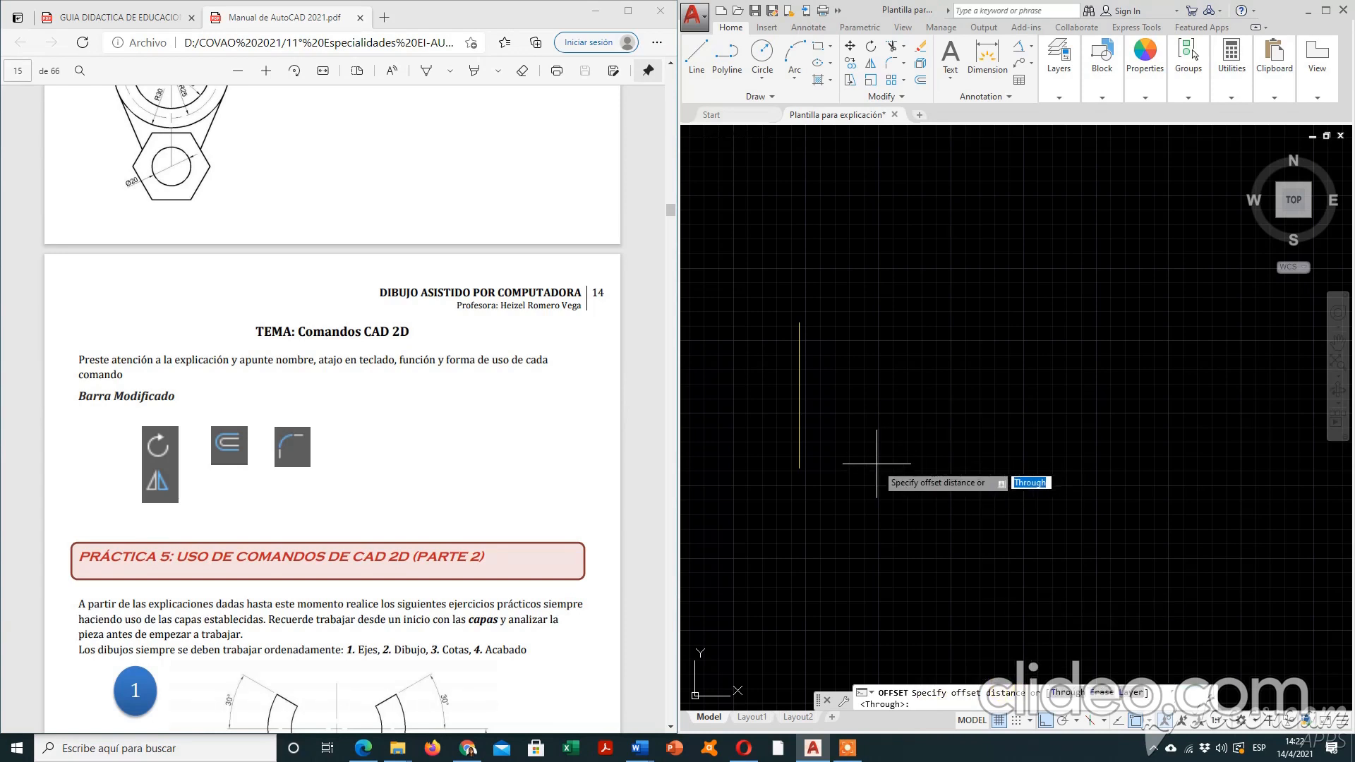
pyautogui.write('10')
pyautogui.press('Return')
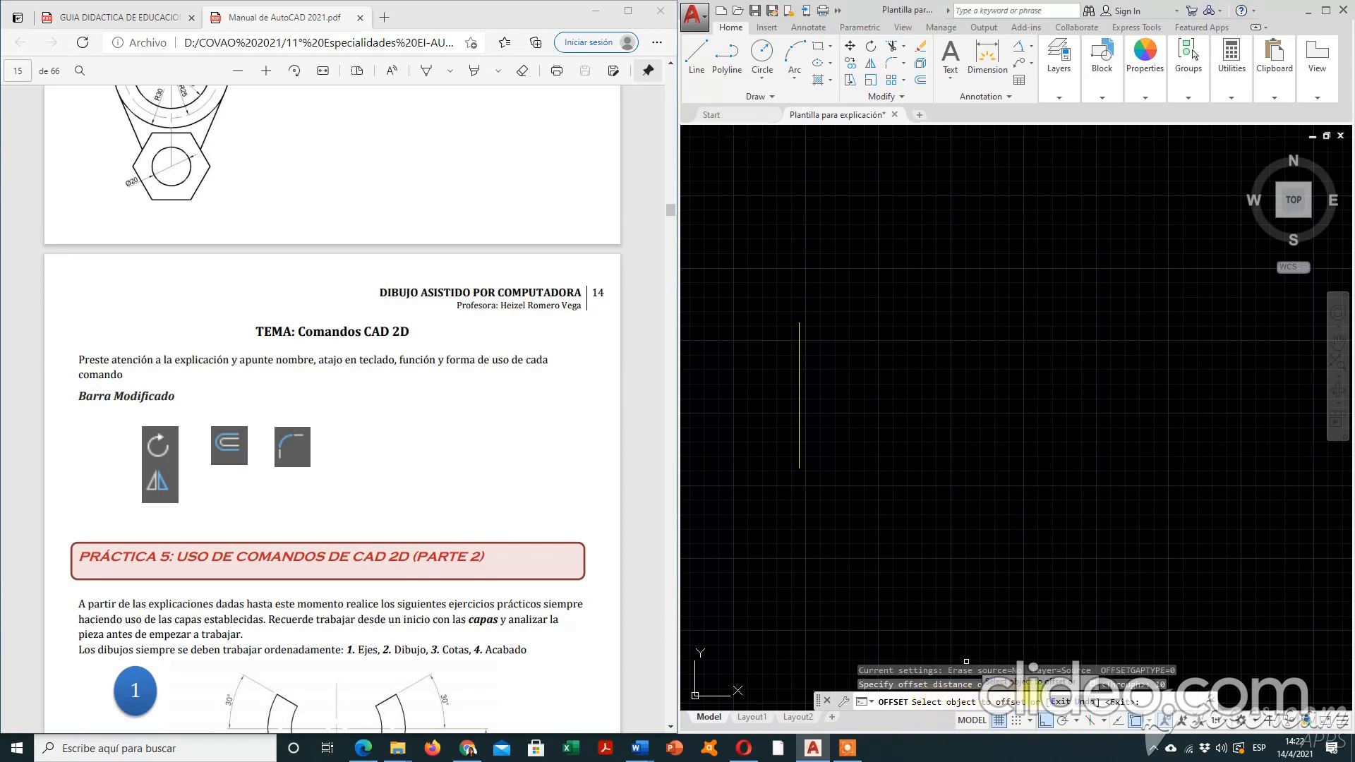
pyautogui.click(799, 413)
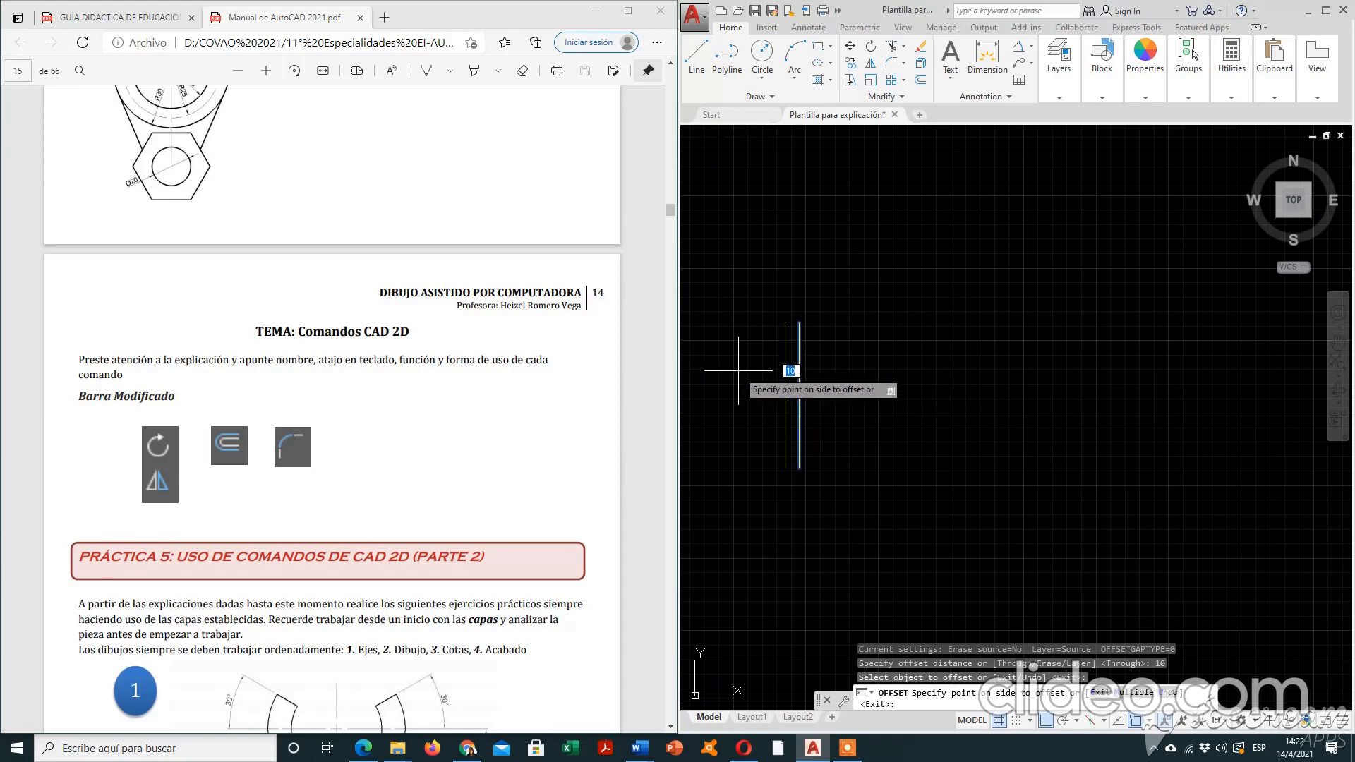
pyautogui.click(836, 375)
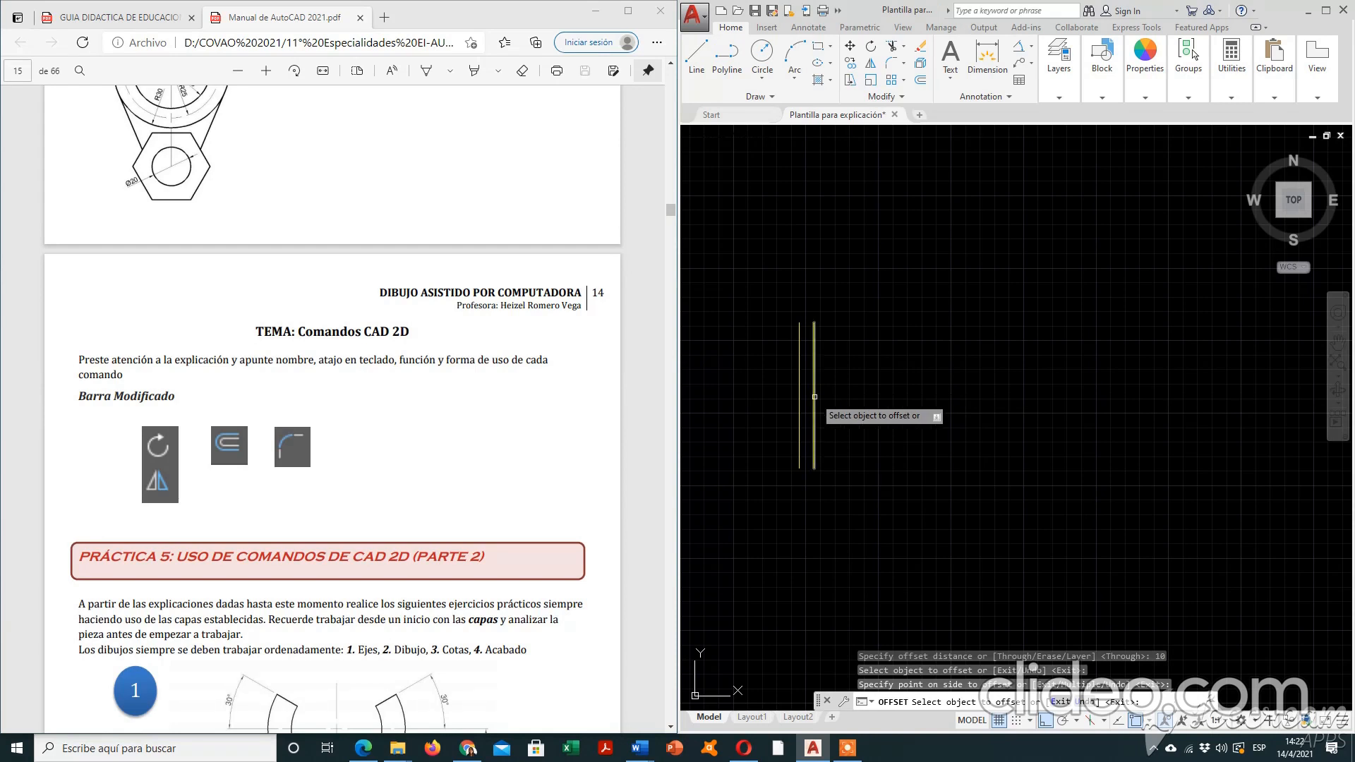
pyautogui.click(814, 393)
pyautogui.click(847, 375)
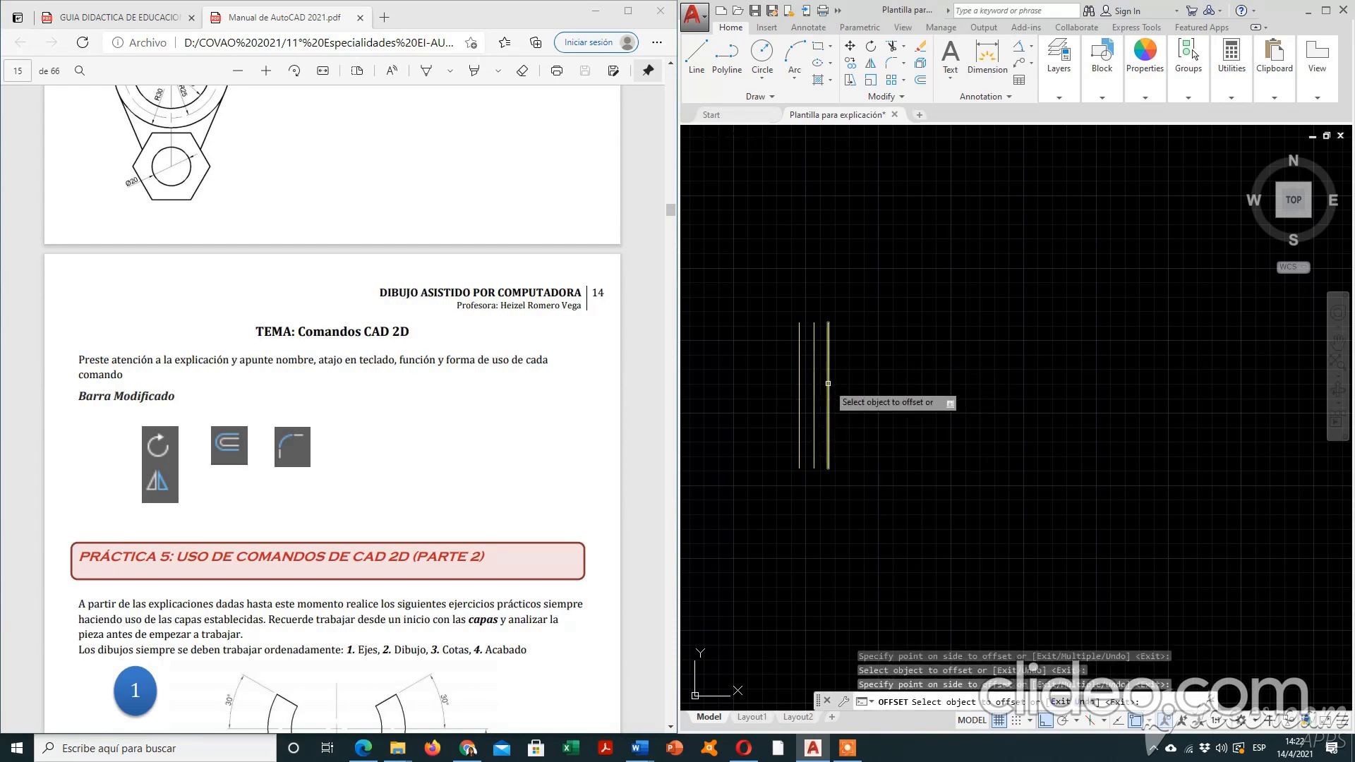
# Offset the rightmost vertical line 10 units to the right, repeating from each new copy until four more lines are added.
pyautogui.click(829, 376)
pyautogui.click(844, 376)
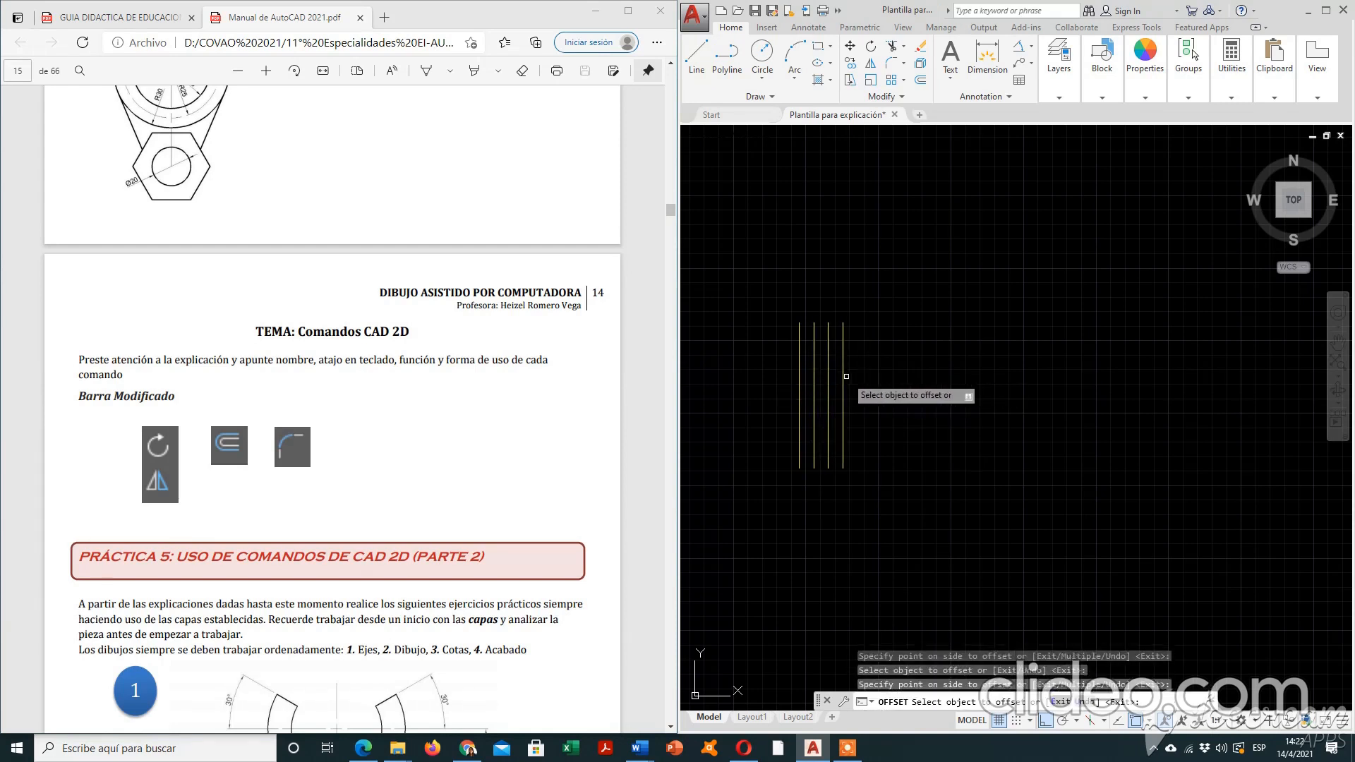
pyautogui.click(844, 376)
pyautogui.click(882, 379)
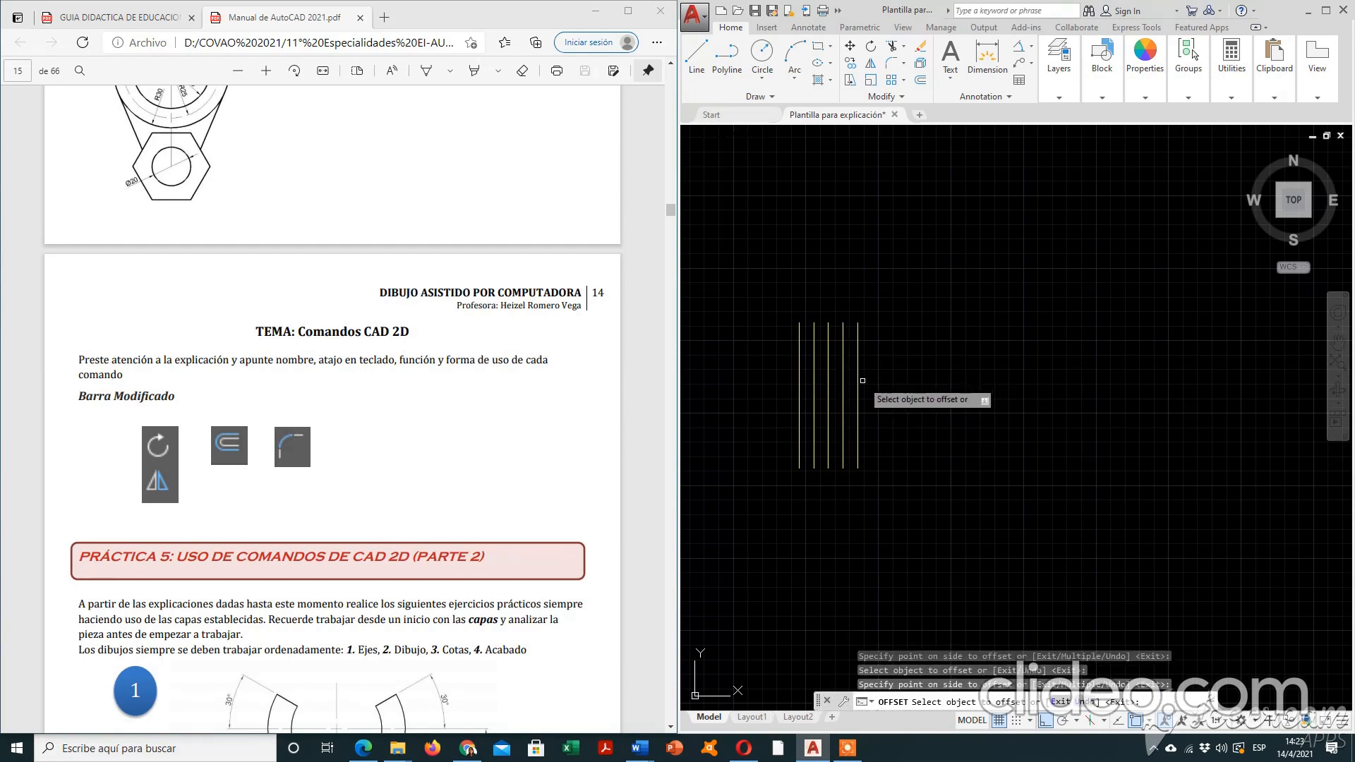
pyautogui.click(858, 381)
pyautogui.click(882, 384)
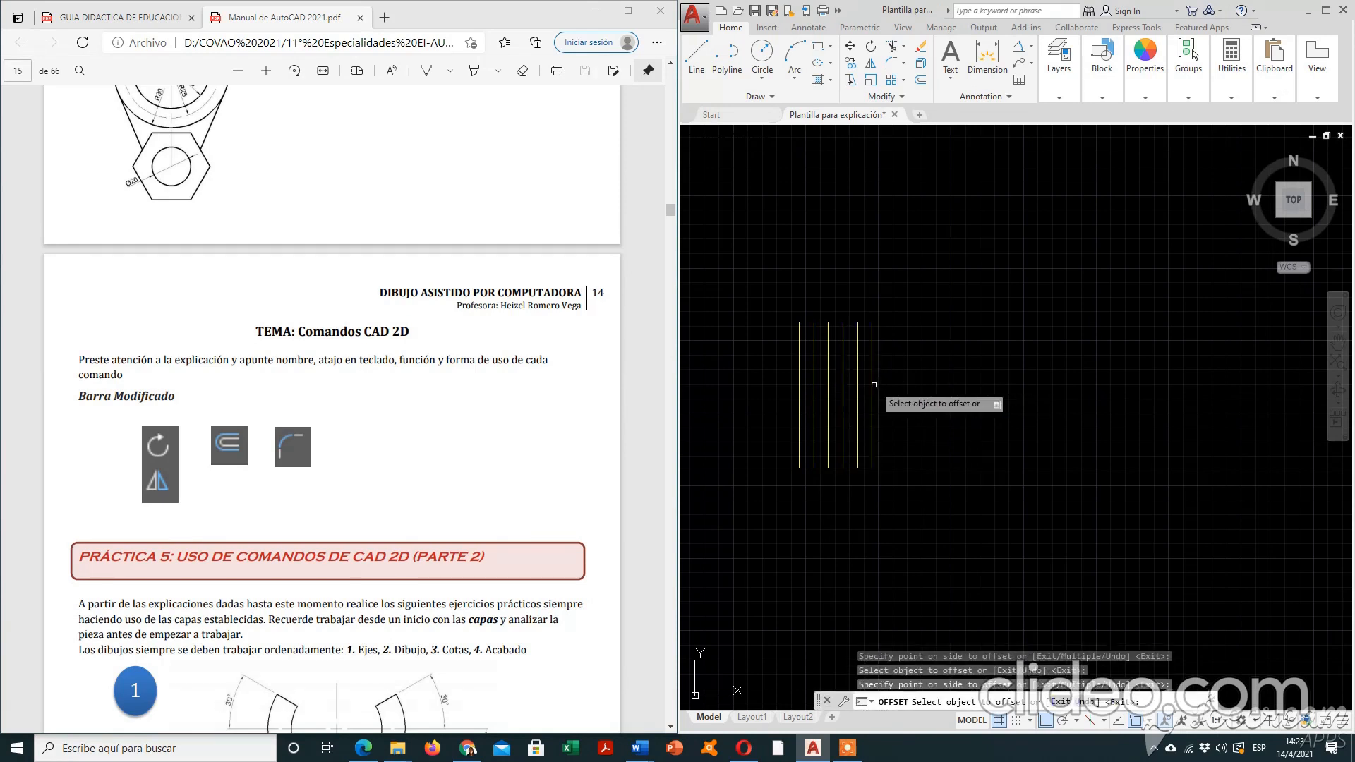
pyautogui.click(874, 378)
pyautogui.click(891, 386)
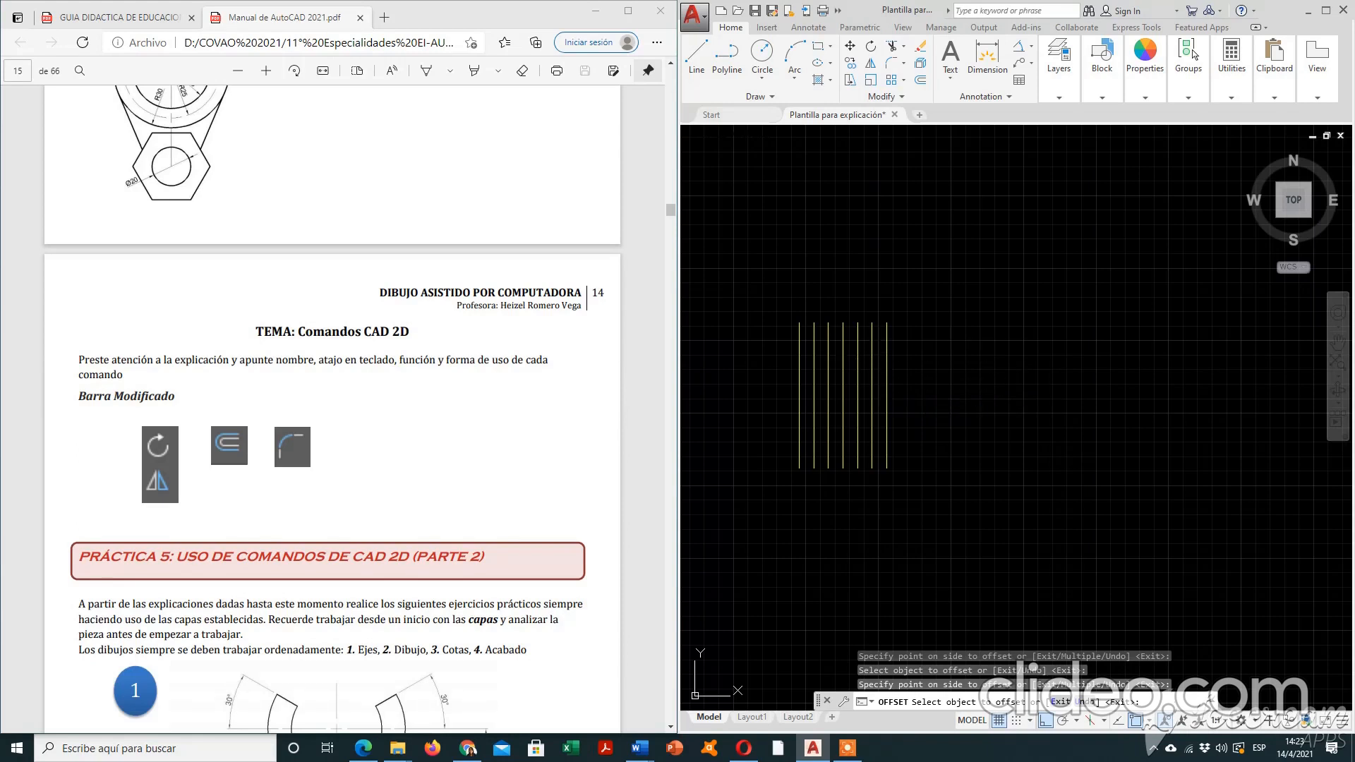
pyautogui.press('Escape')
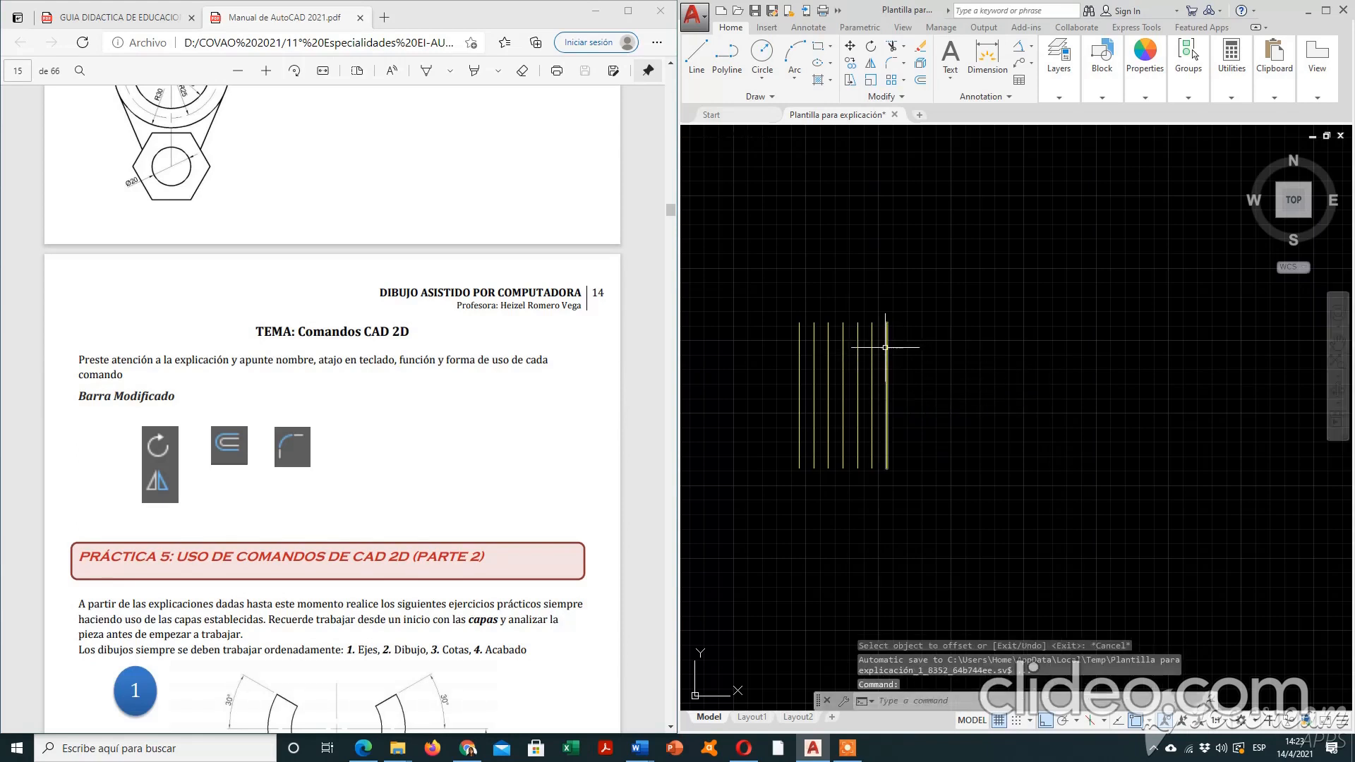
# Offset the rightmost vertical line 15 units to the right, repeating from each new copy until three lines are added.
pyautogui.write('O')
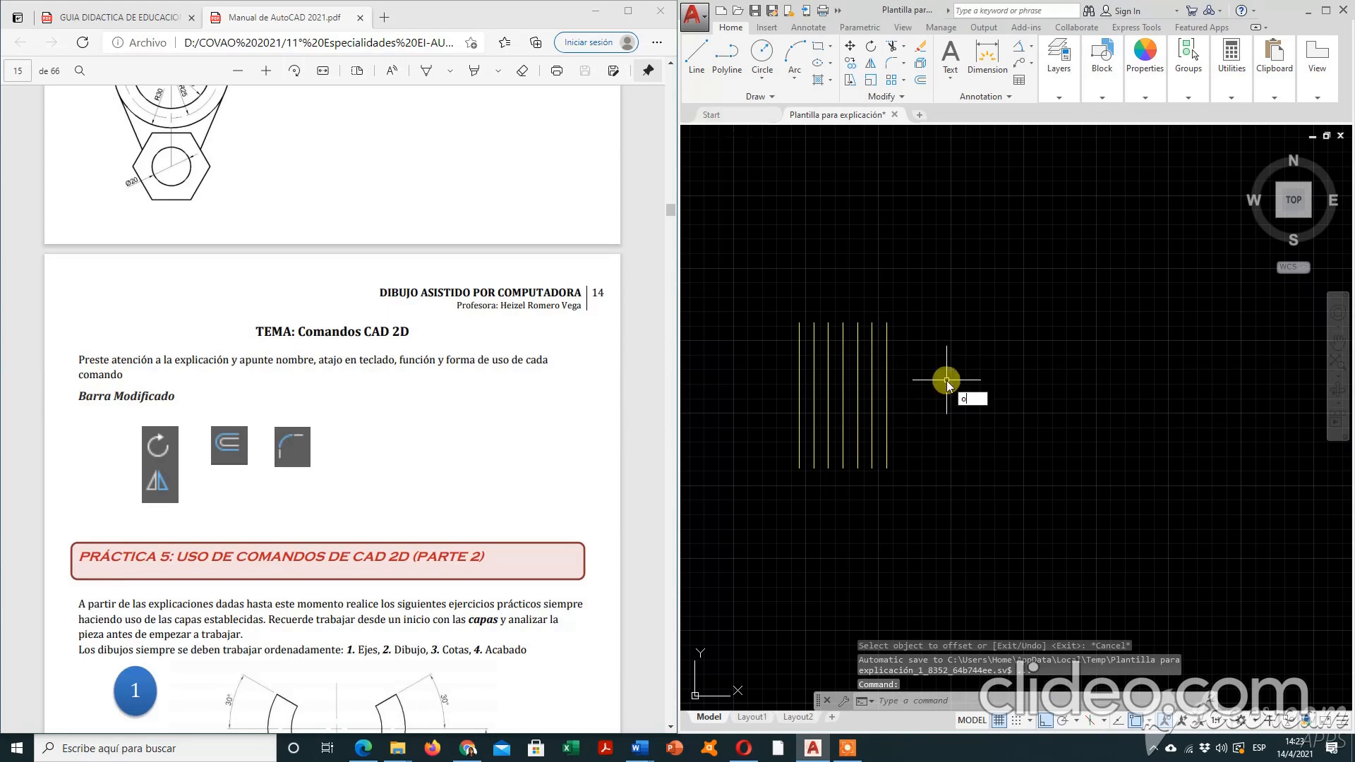
pyautogui.press('Return')
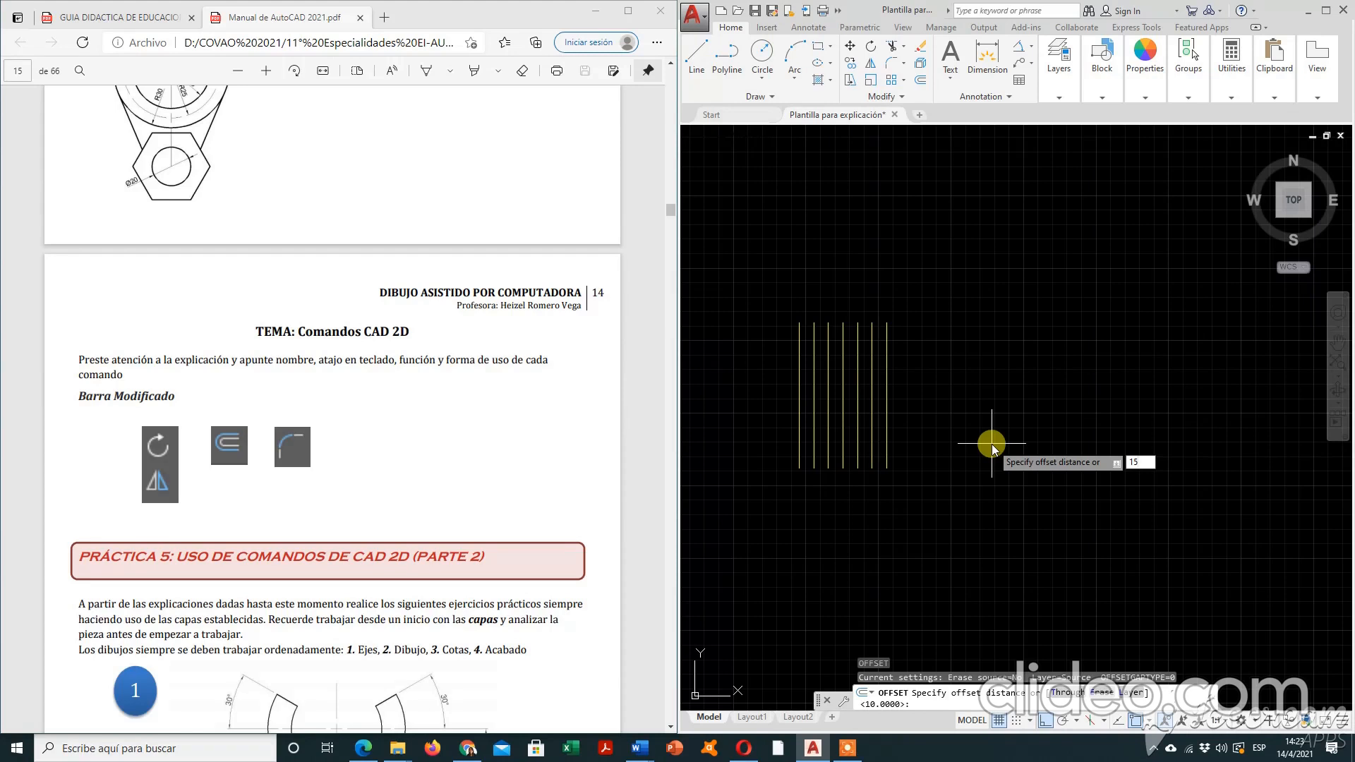
pyautogui.press('Return')
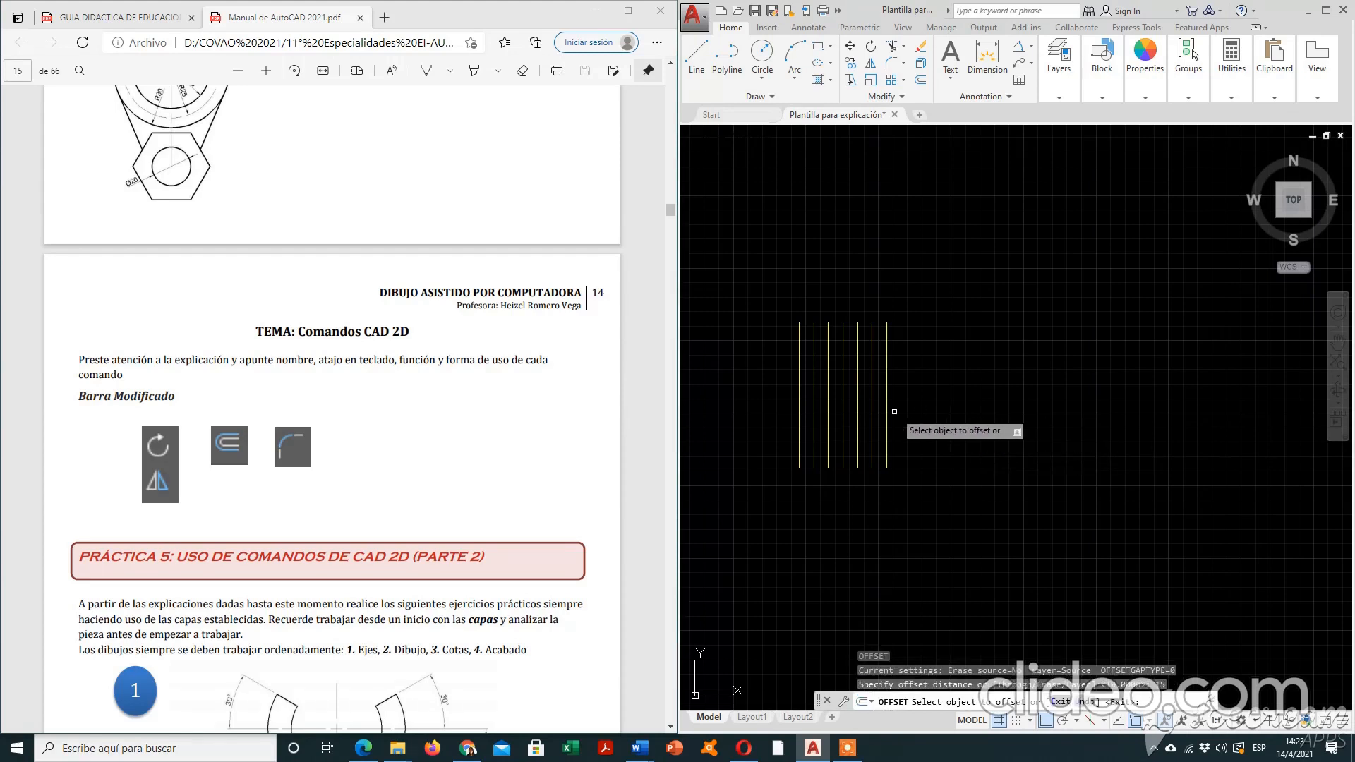
pyautogui.click(888, 413)
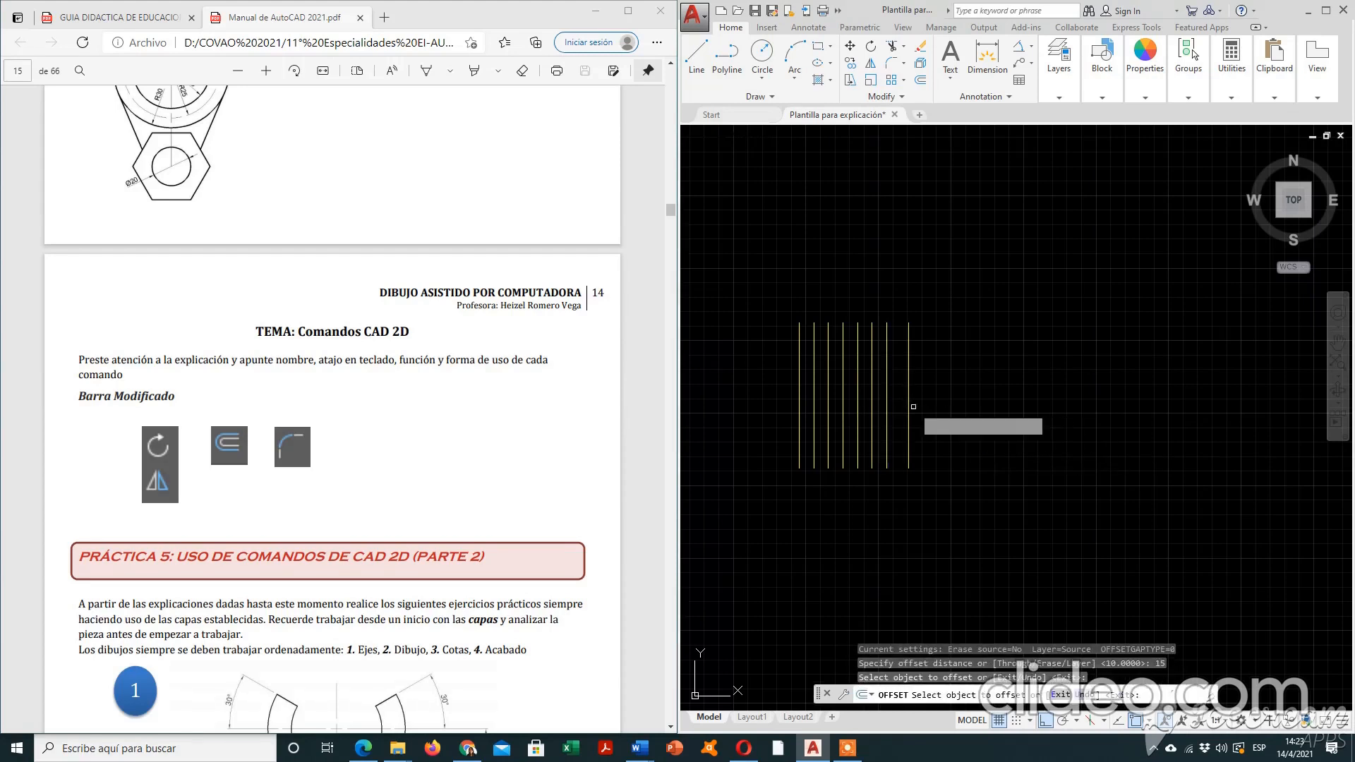
pyautogui.click(909, 405)
pyautogui.click(908, 401)
pyautogui.click(924, 408)
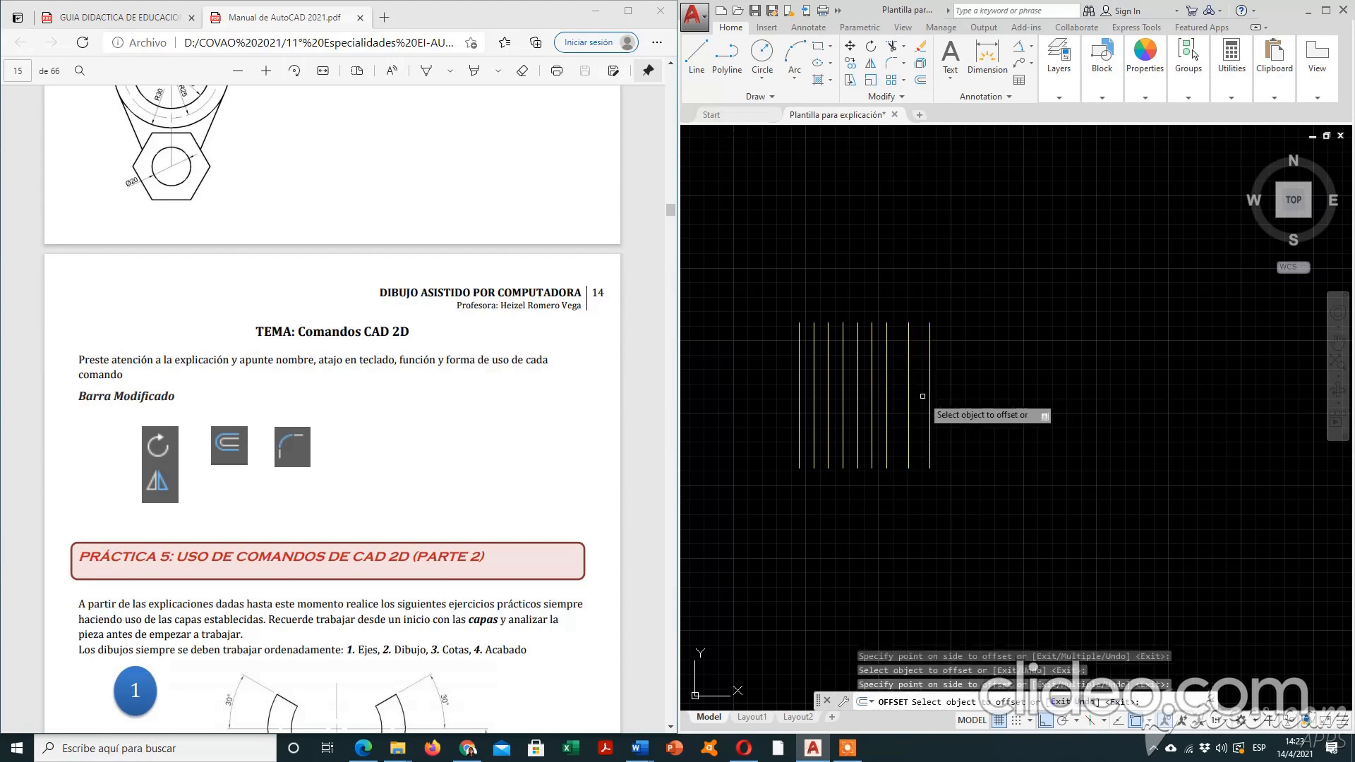
pyautogui.click(930, 402)
pyautogui.click(971, 396)
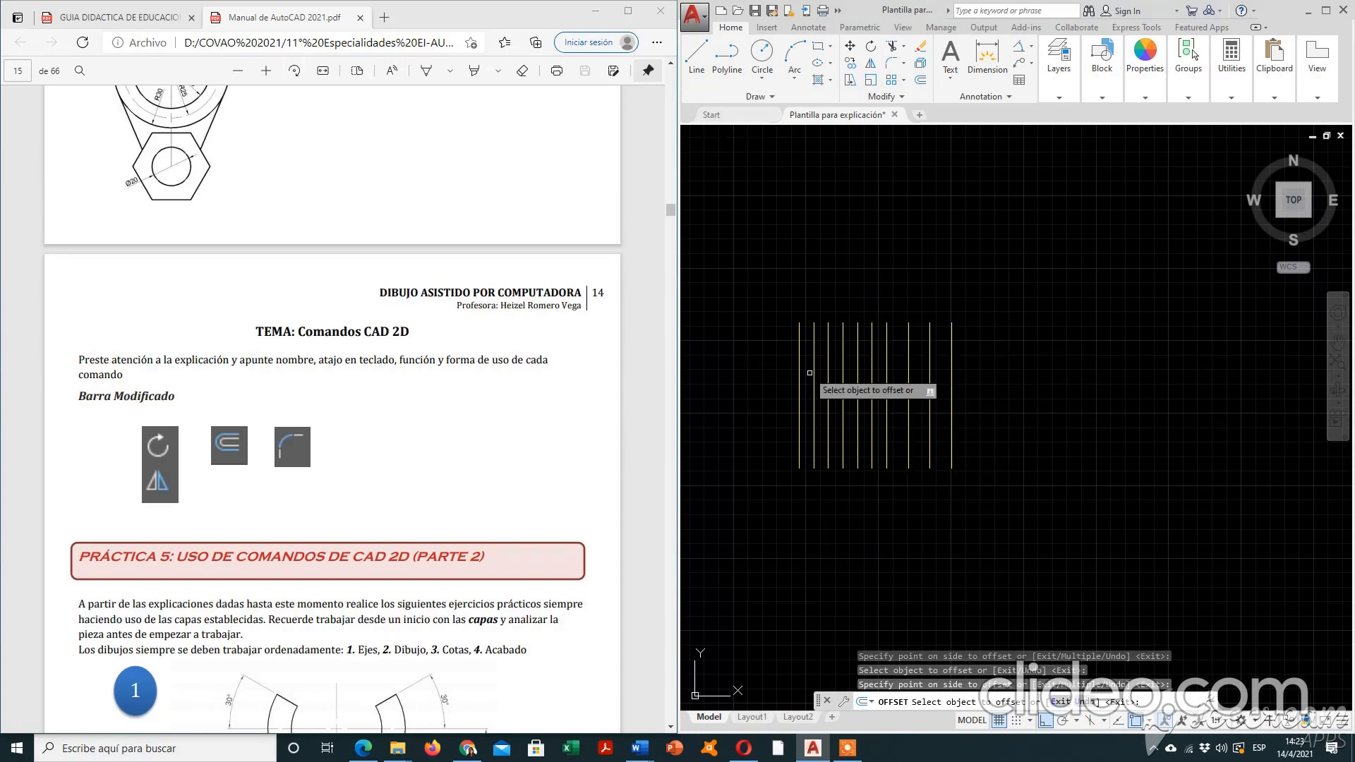
# Draw a circle of radius 30 in the empty area to the right of the parallel vertical lines.
pyautogui.click(763, 51)
pyautogui.click(764, 52)
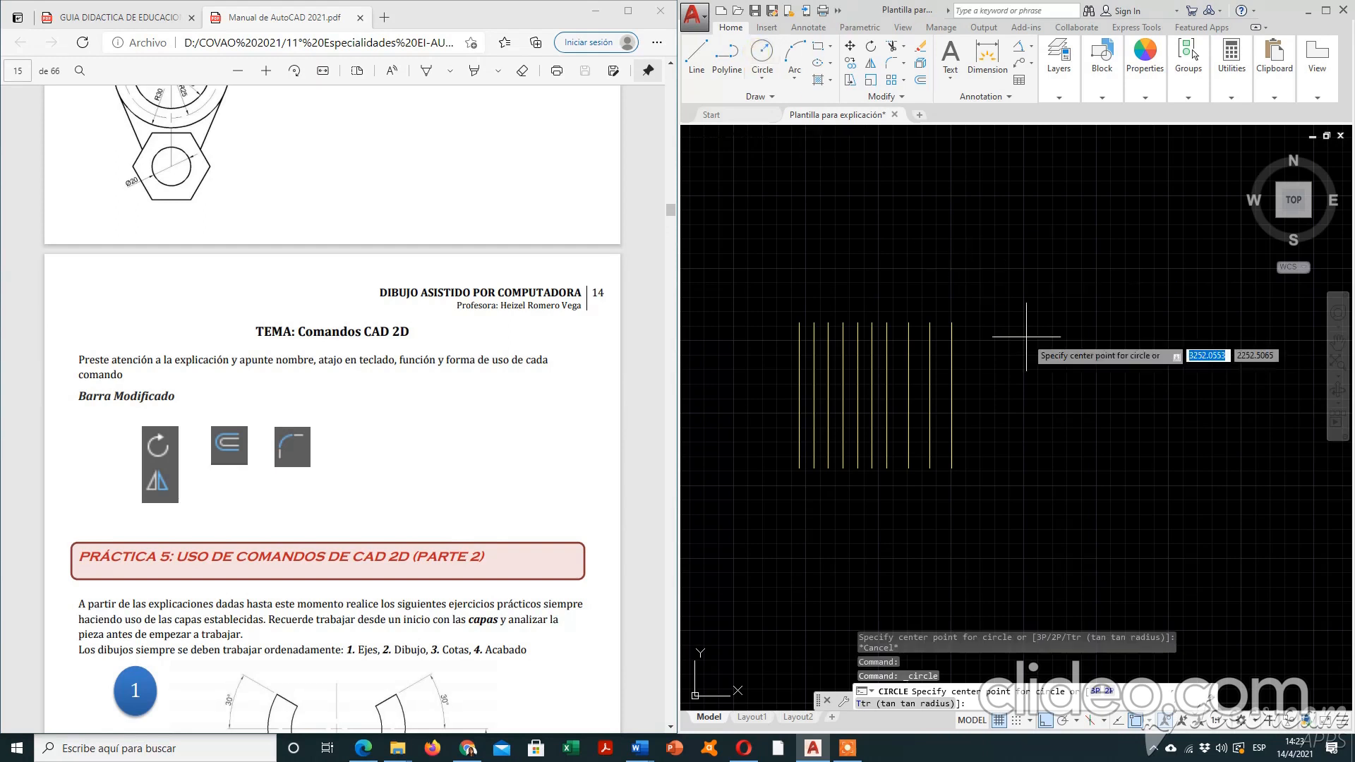
pyautogui.click(1069, 382)
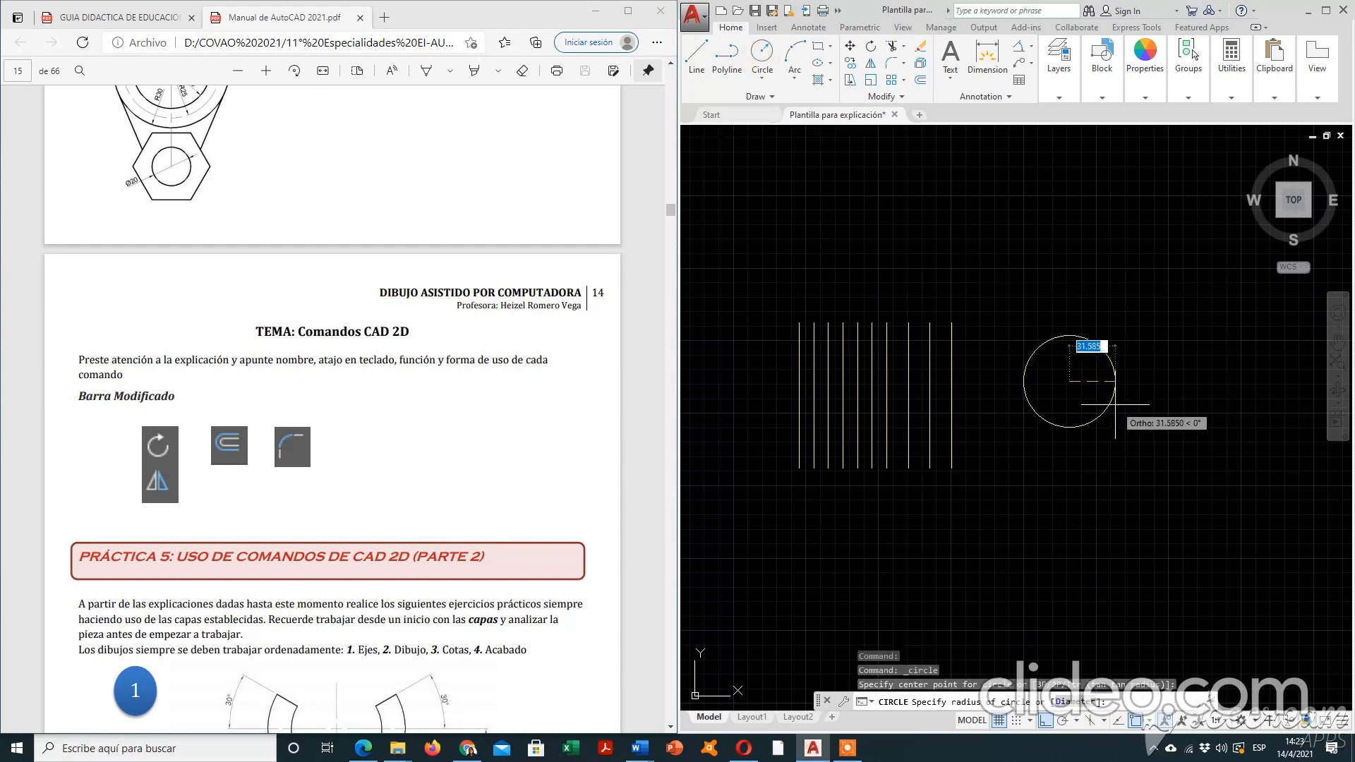
pyautogui.write('30')
pyautogui.press('Return')
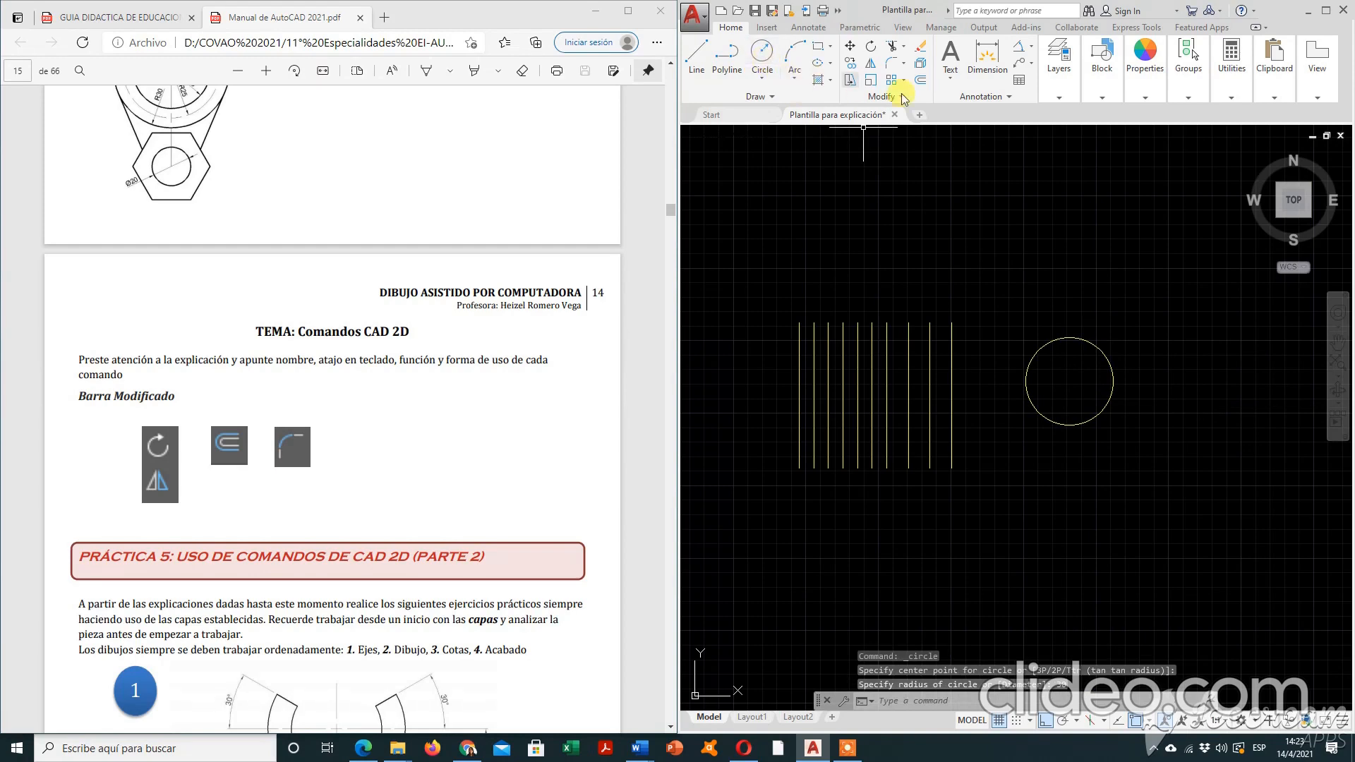
# Offset the circle 5 units inward, repeating from each new inner circle until five concentric copies are added.
pyautogui.click(921, 80)
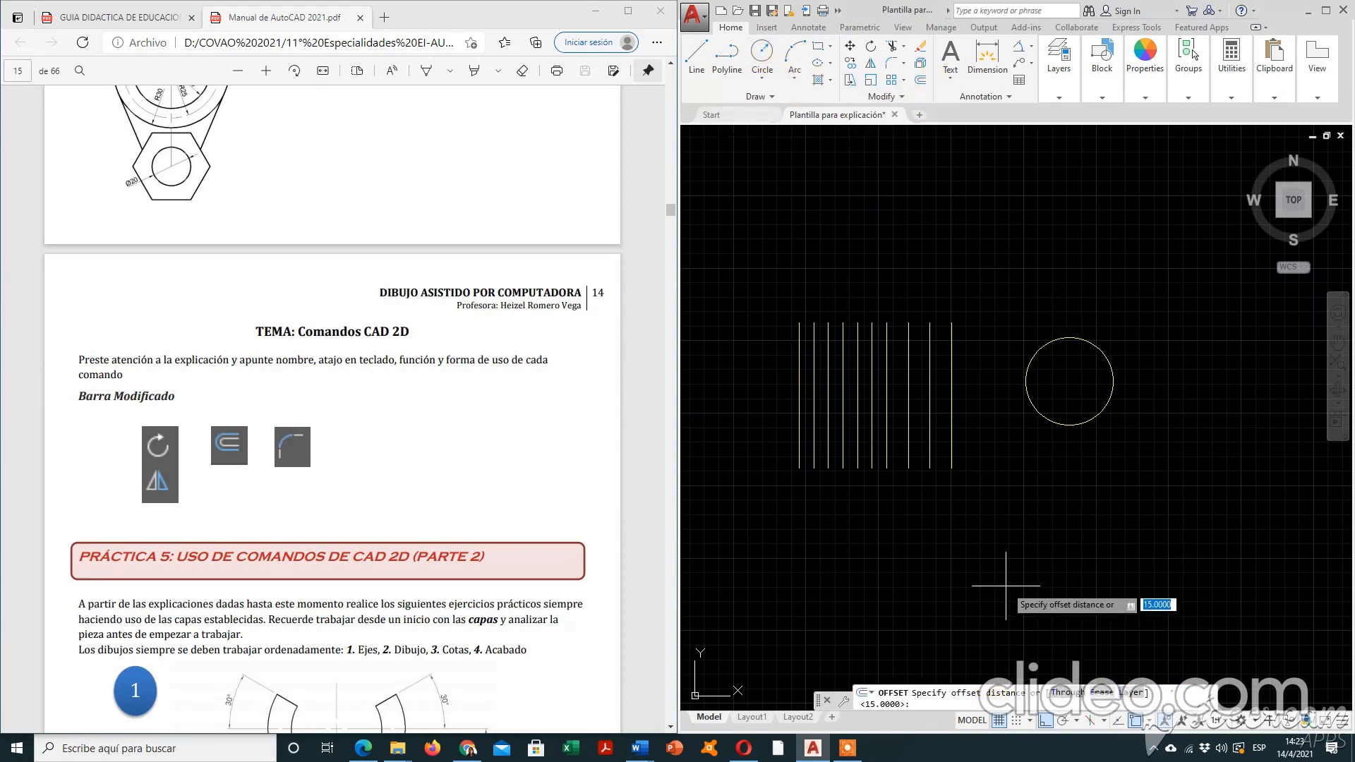
pyautogui.write('5')
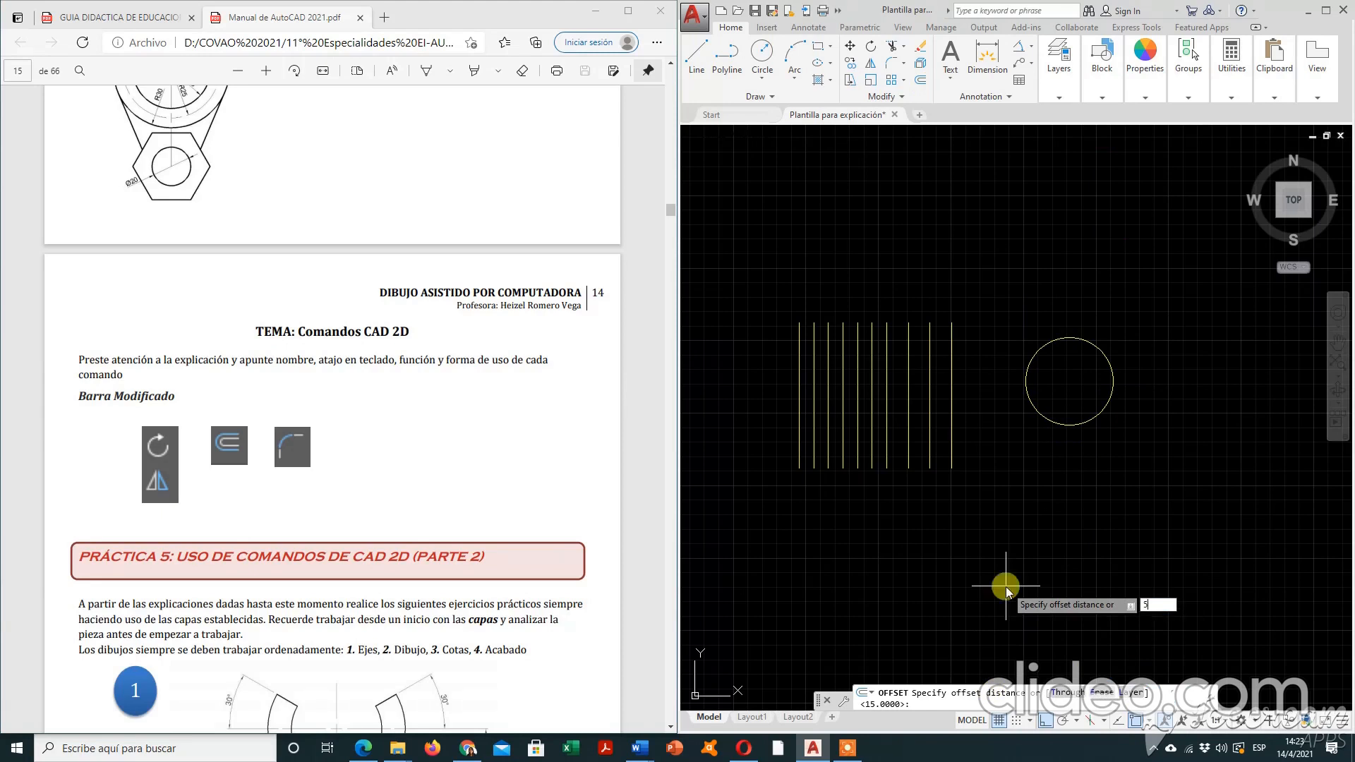
pyautogui.press('Return')
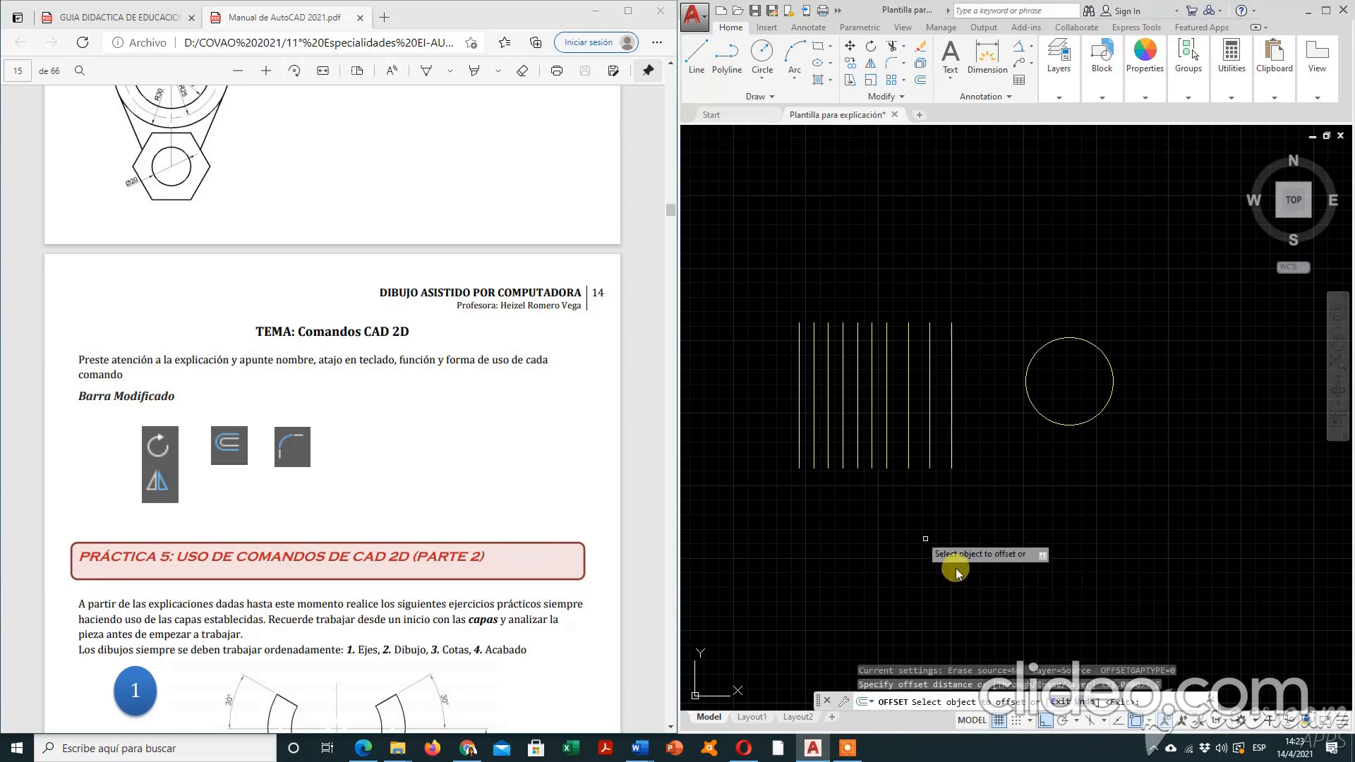
pyautogui.click(1099, 350)
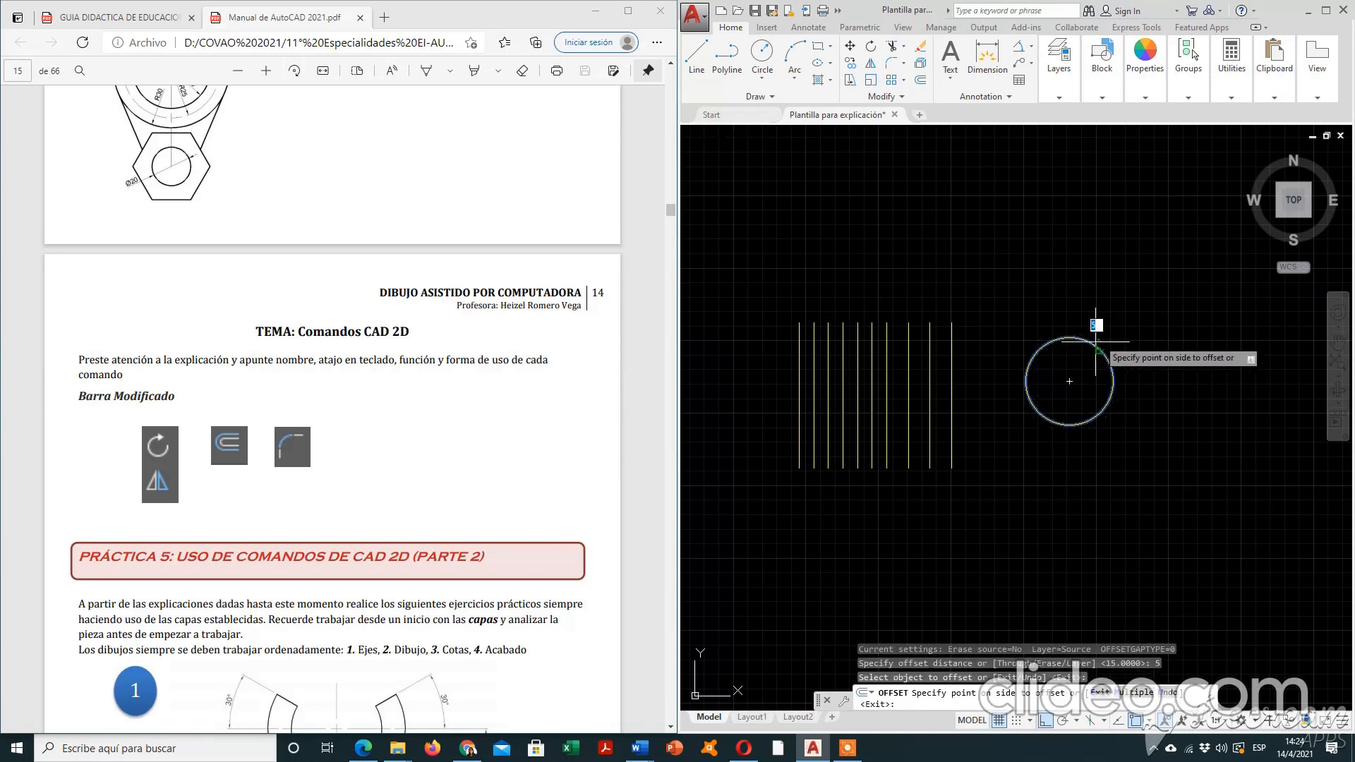
pyautogui.click(1069, 381)
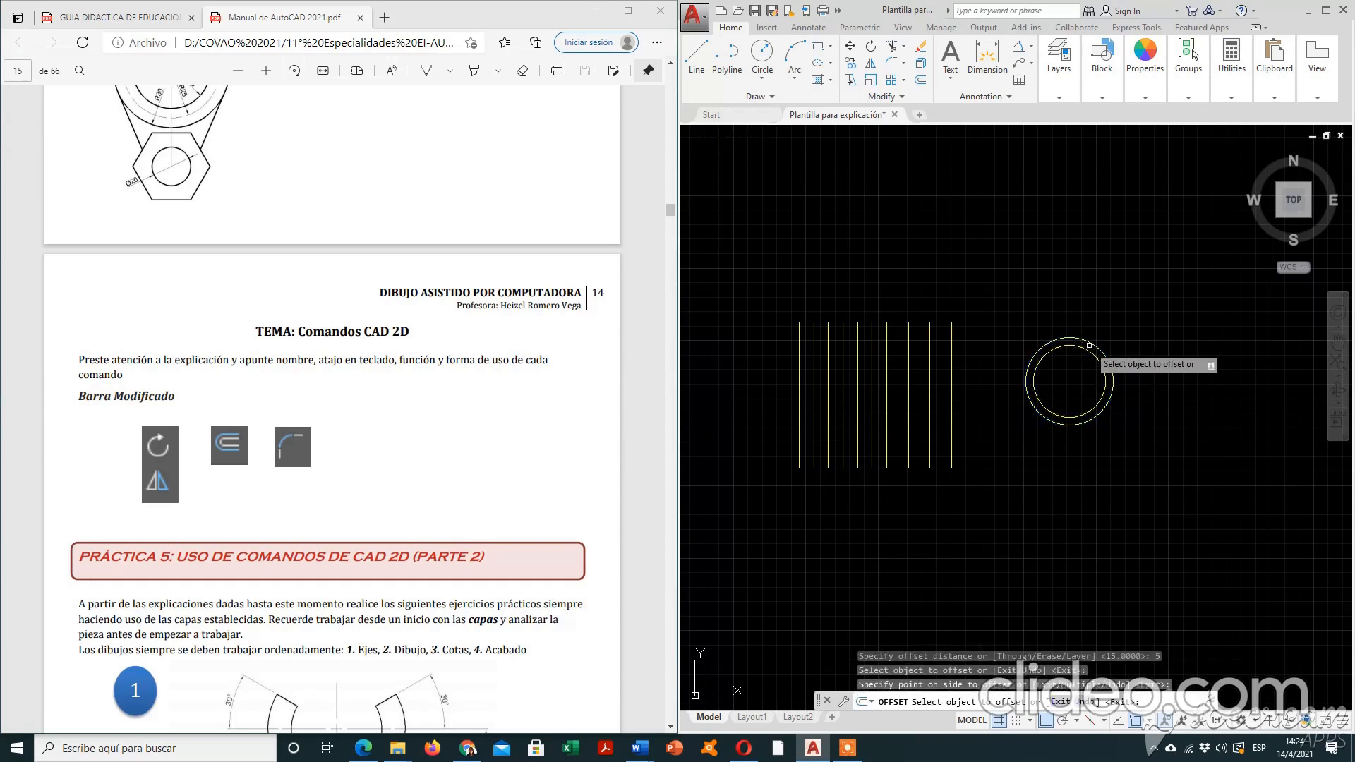
pyautogui.click(1086, 348)
pyautogui.click(1070, 382)
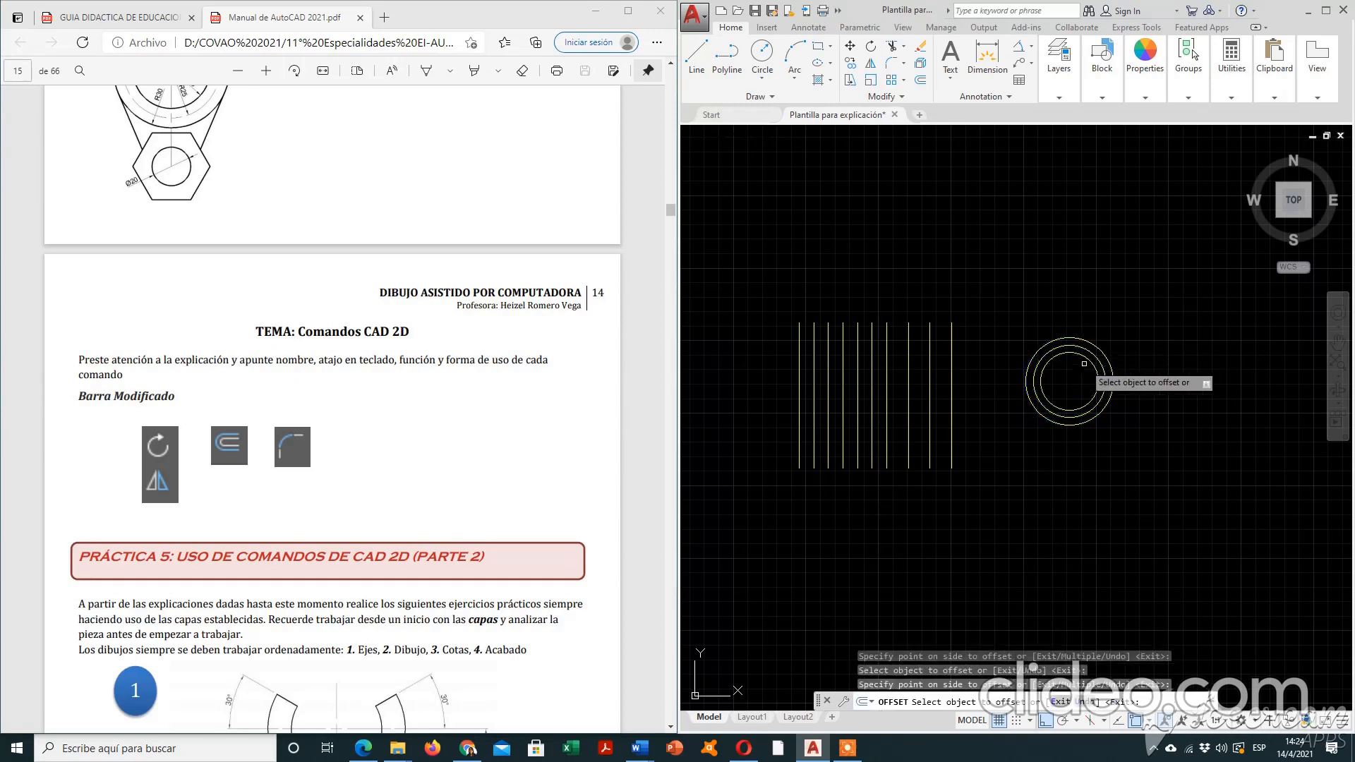
pyautogui.click(1088, 361)
pyautogui.click(1076, 374)
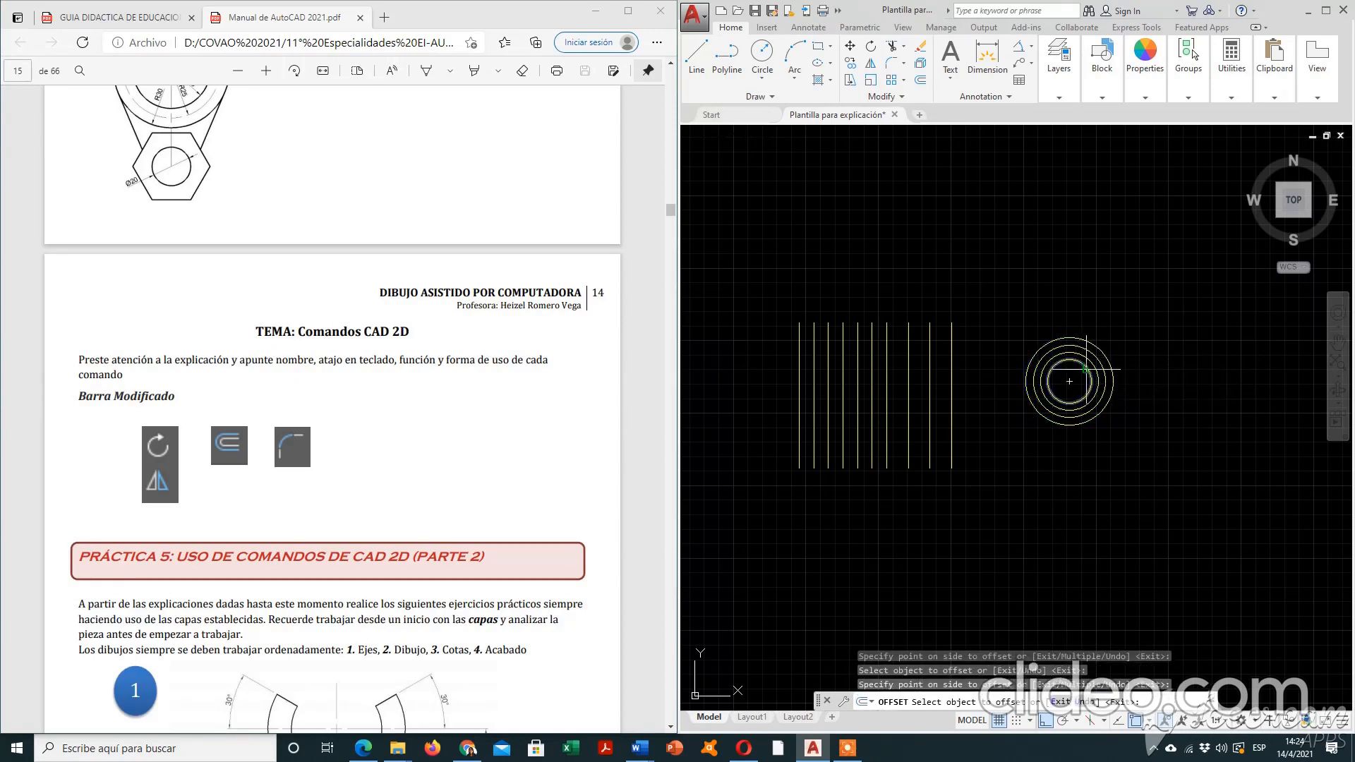
pyautogui.click(1087, 369)
pyautogui.click(1079, 383)
pyautogui.click(1083, 375)
pyautogui.click(1076, 383)
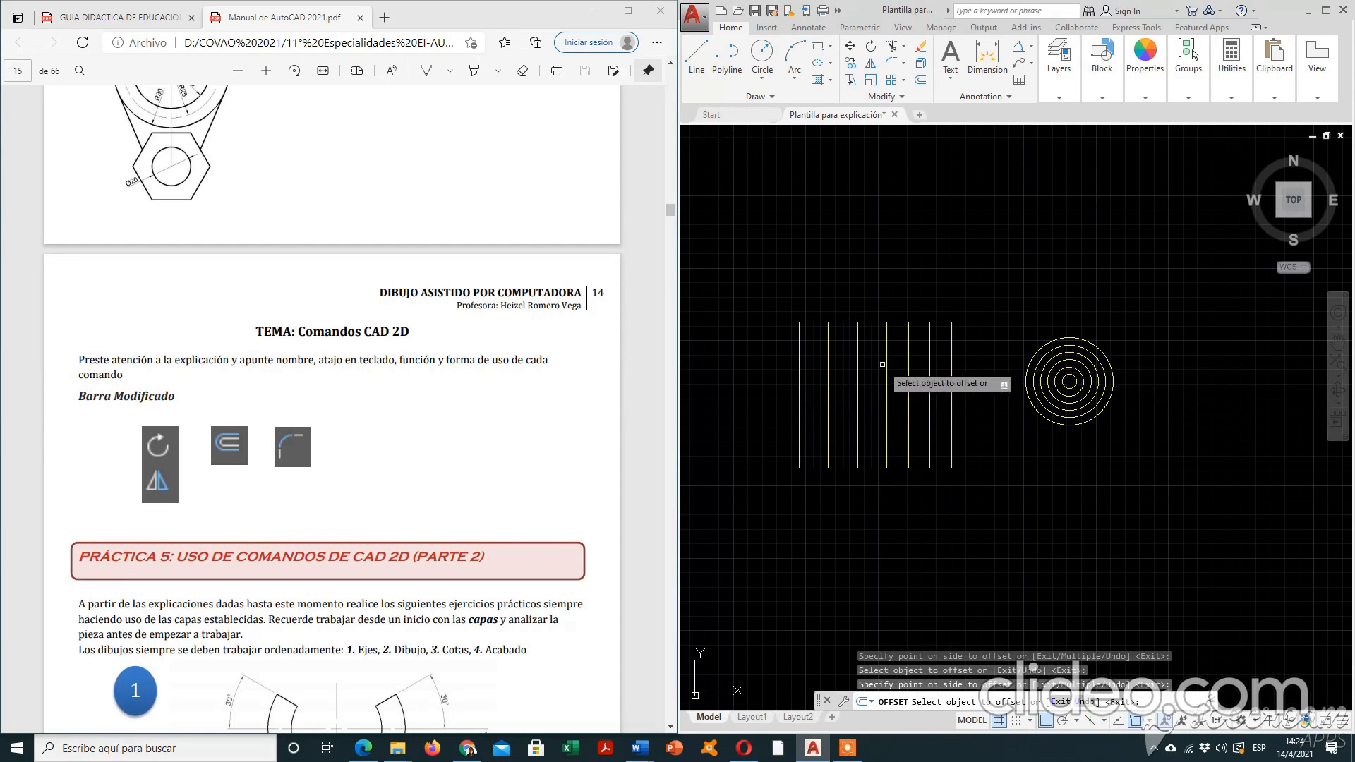
pyautogui.click(830, 48)
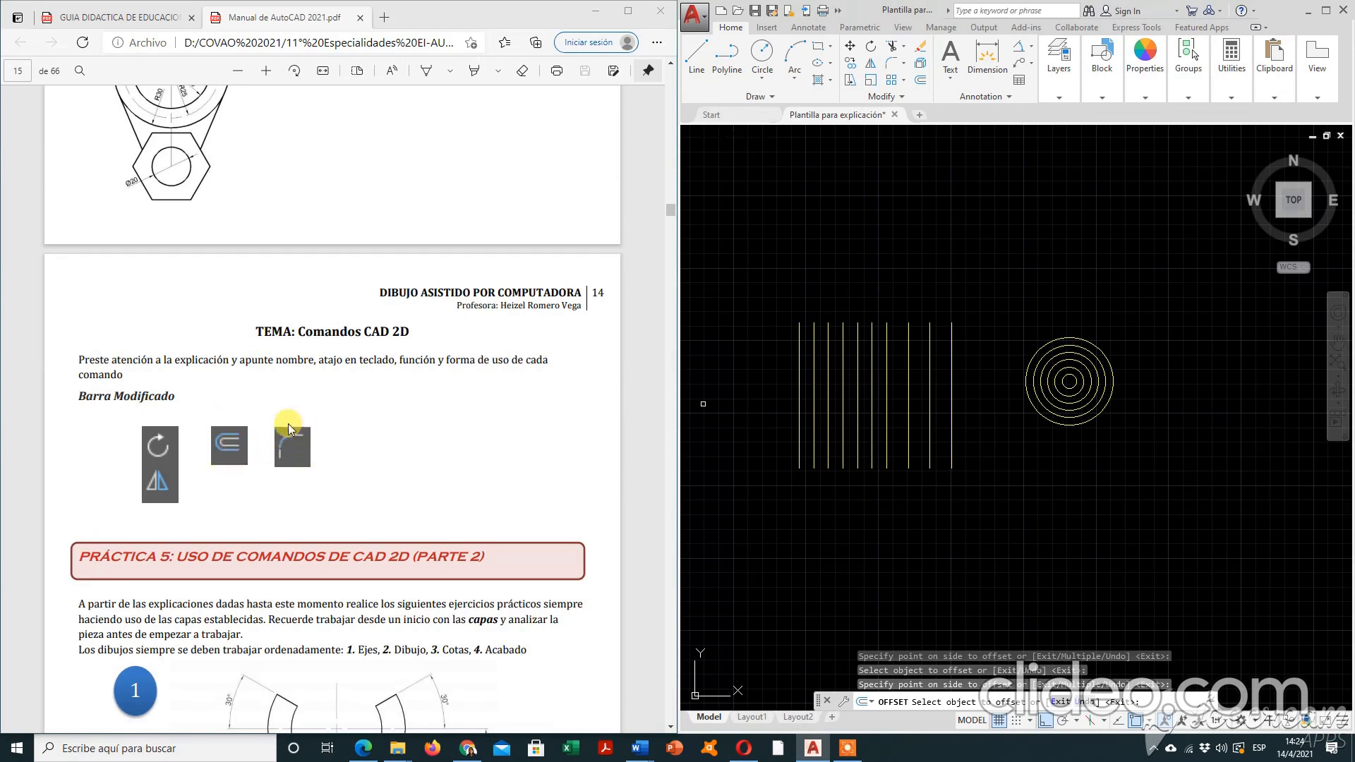
pyautogui.click(905, 62)
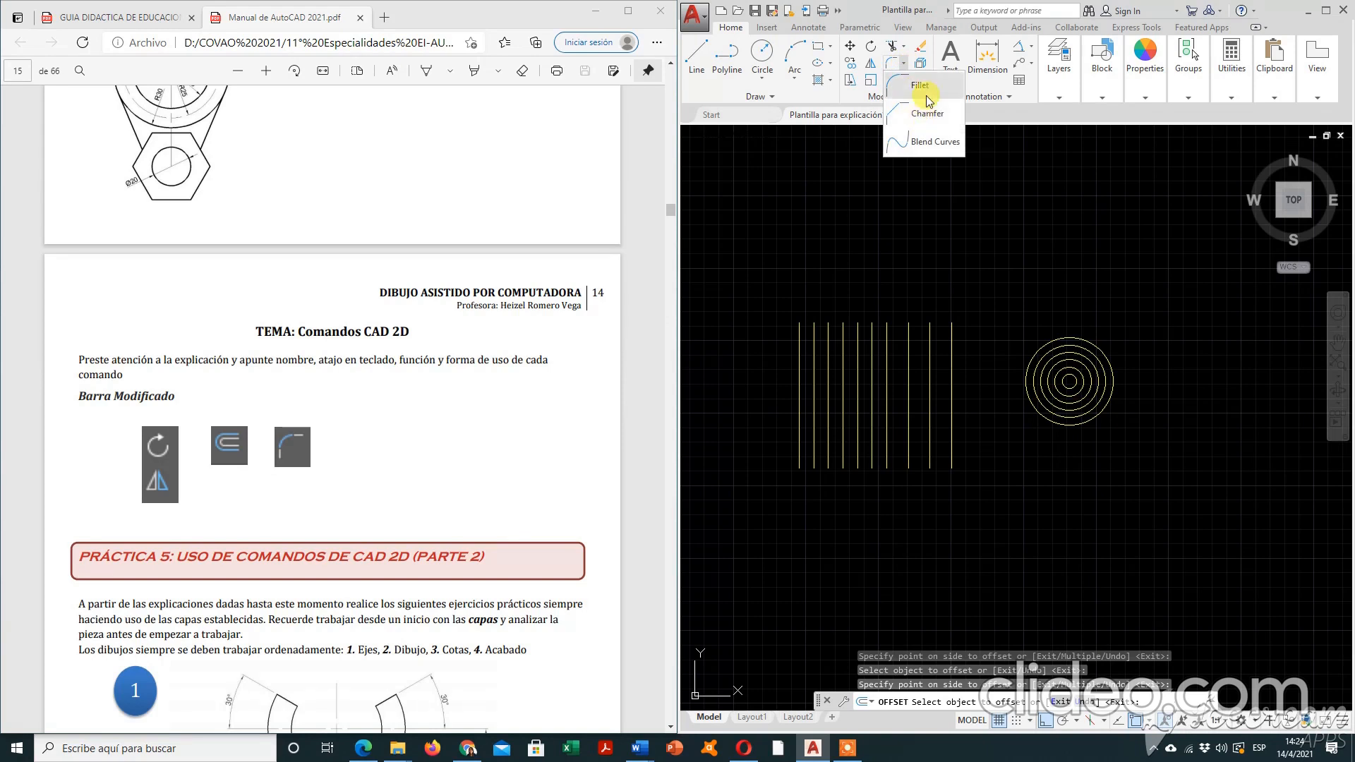
pyautogui.click(1041, 281)
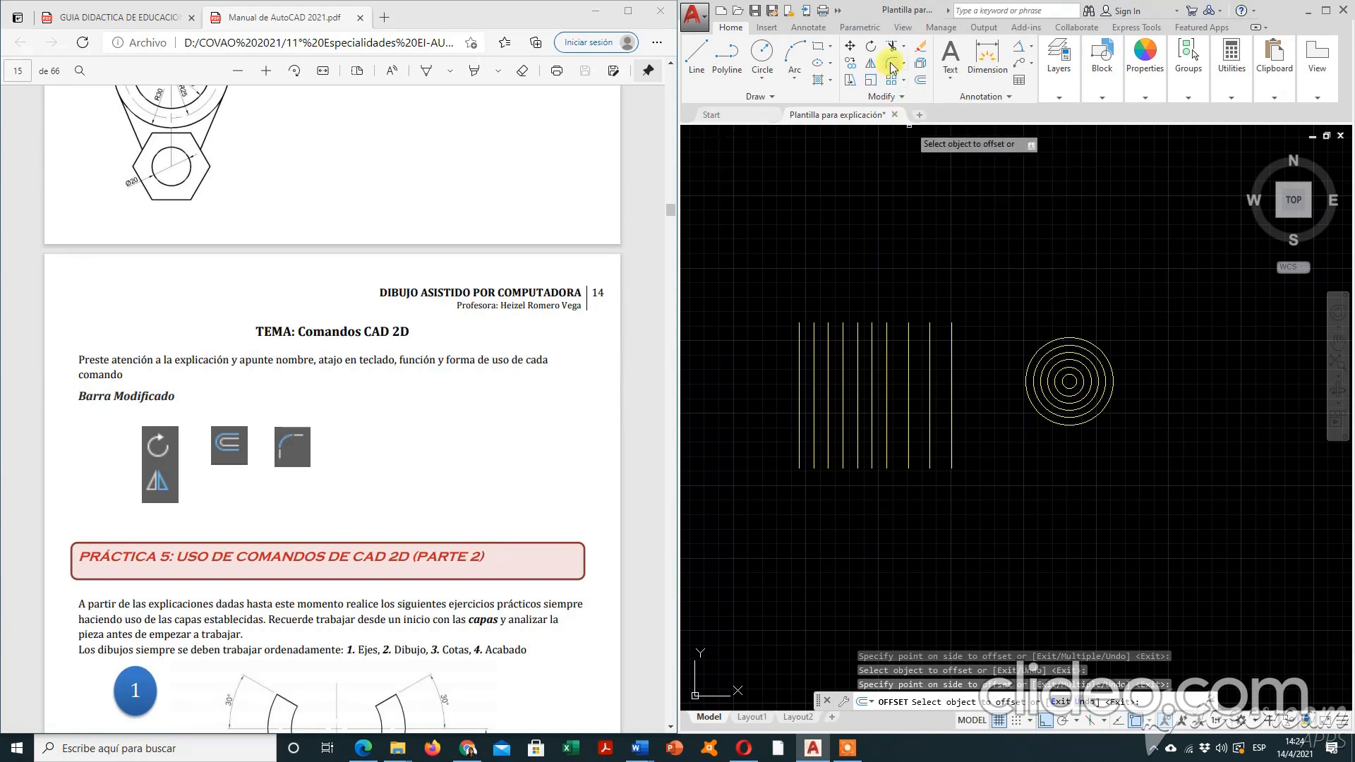
pyautogui.write('f')
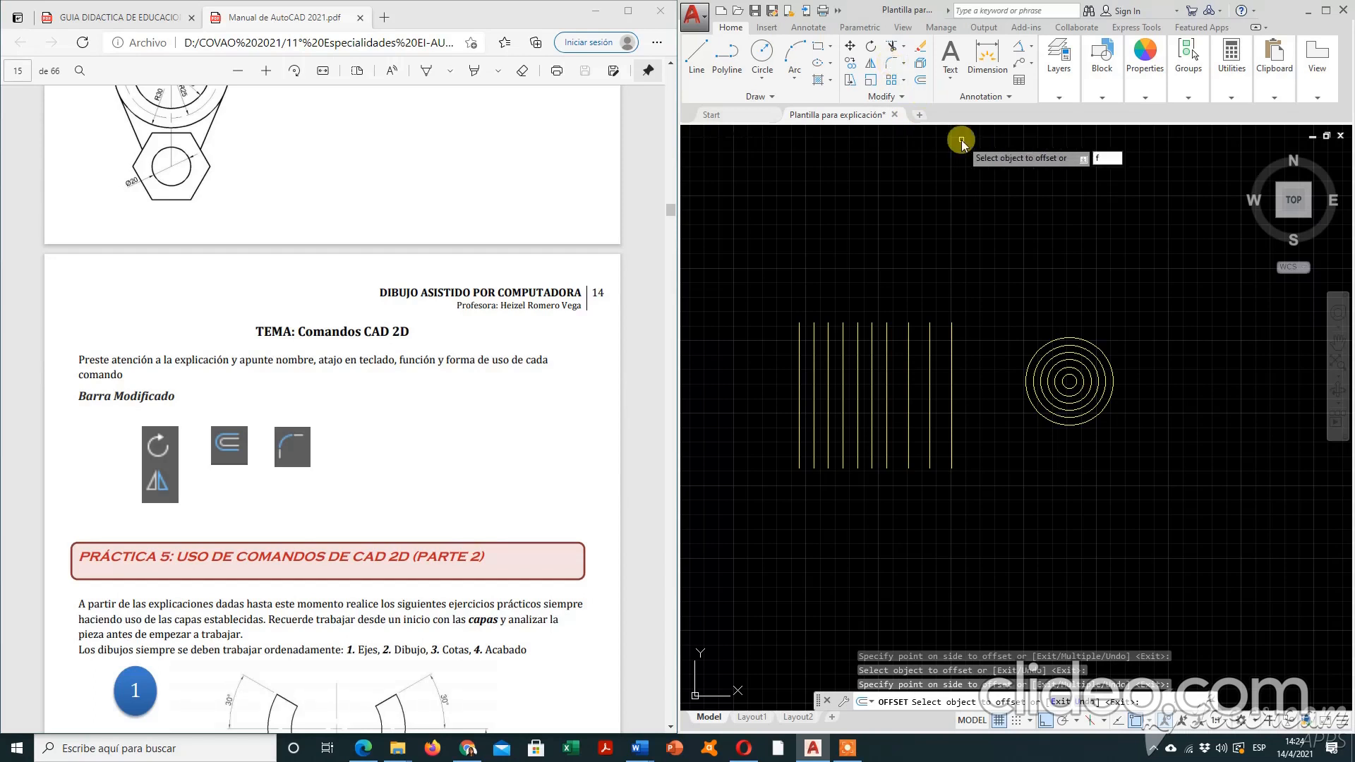
pyautogui.press('Escape')
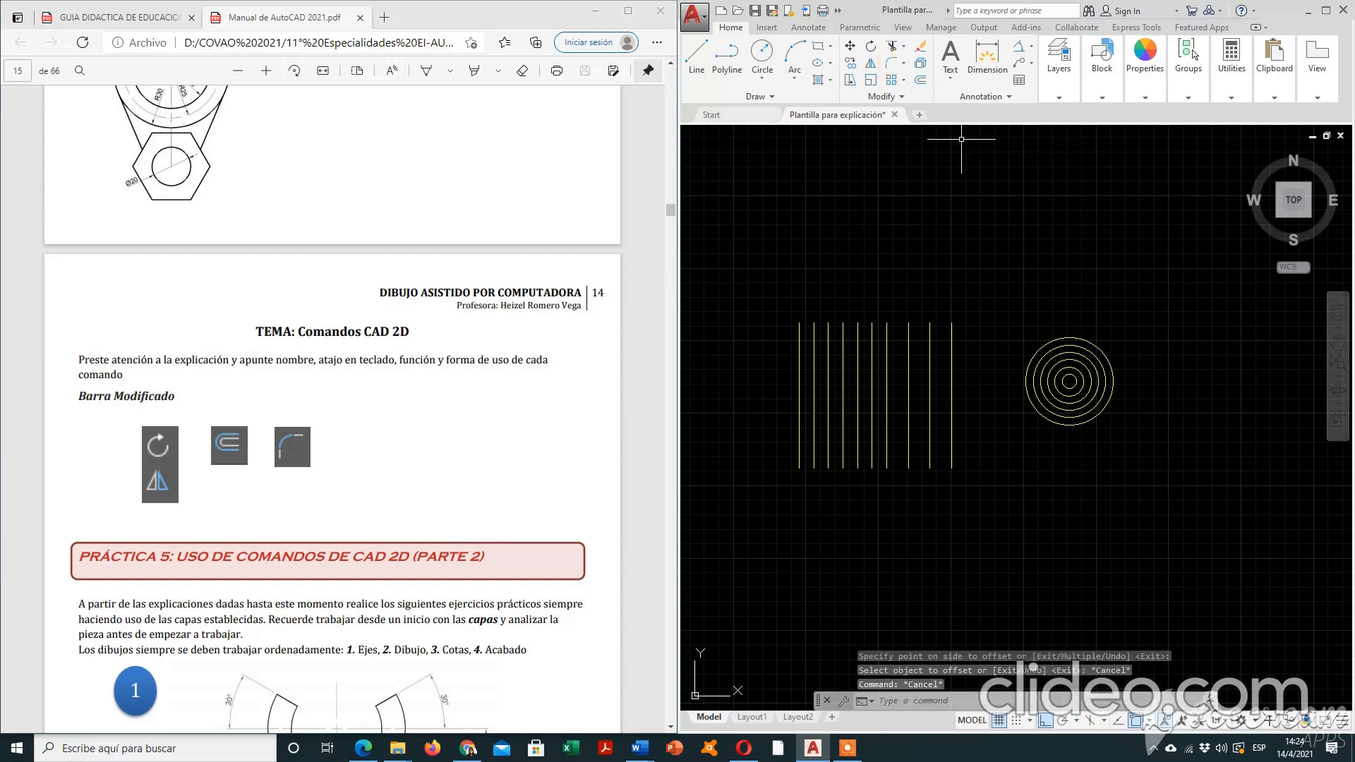
pyautogui.write('F')
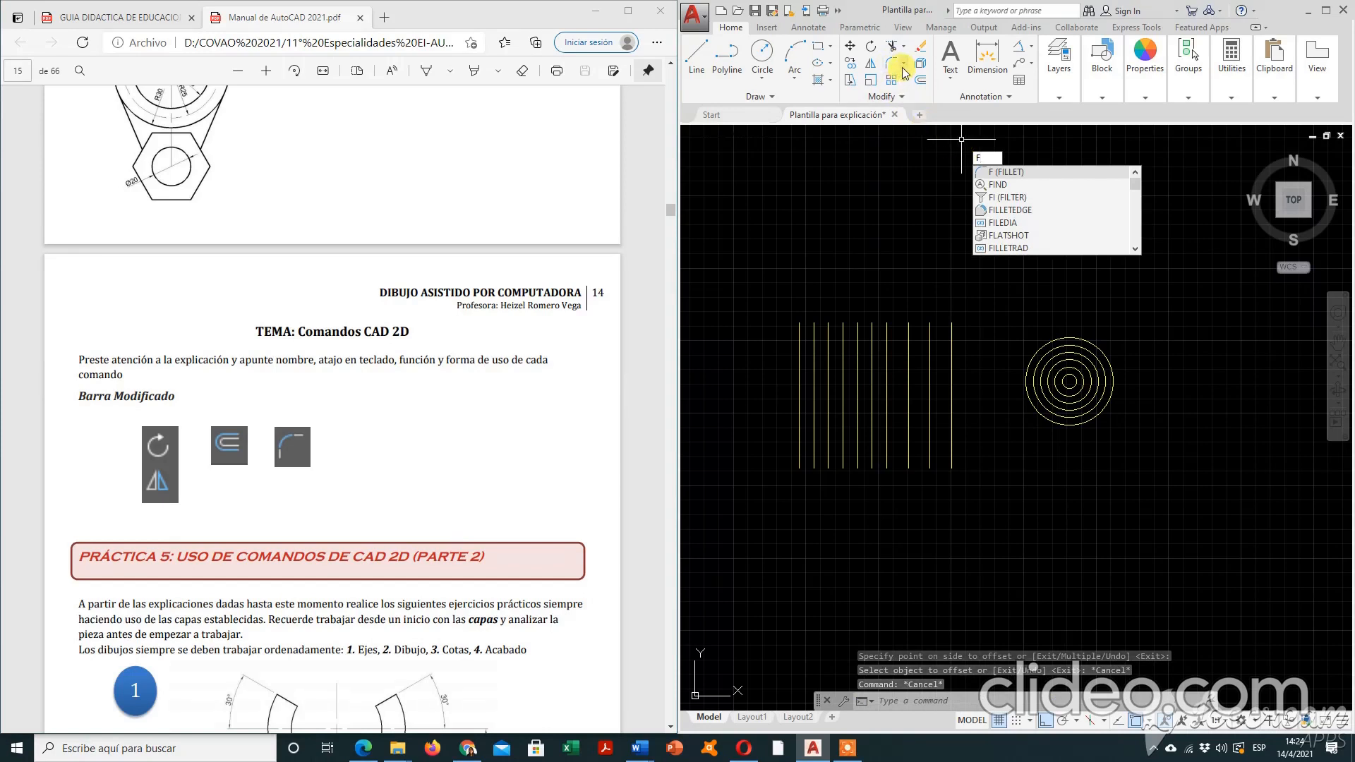
pyautogui.press('Escape')
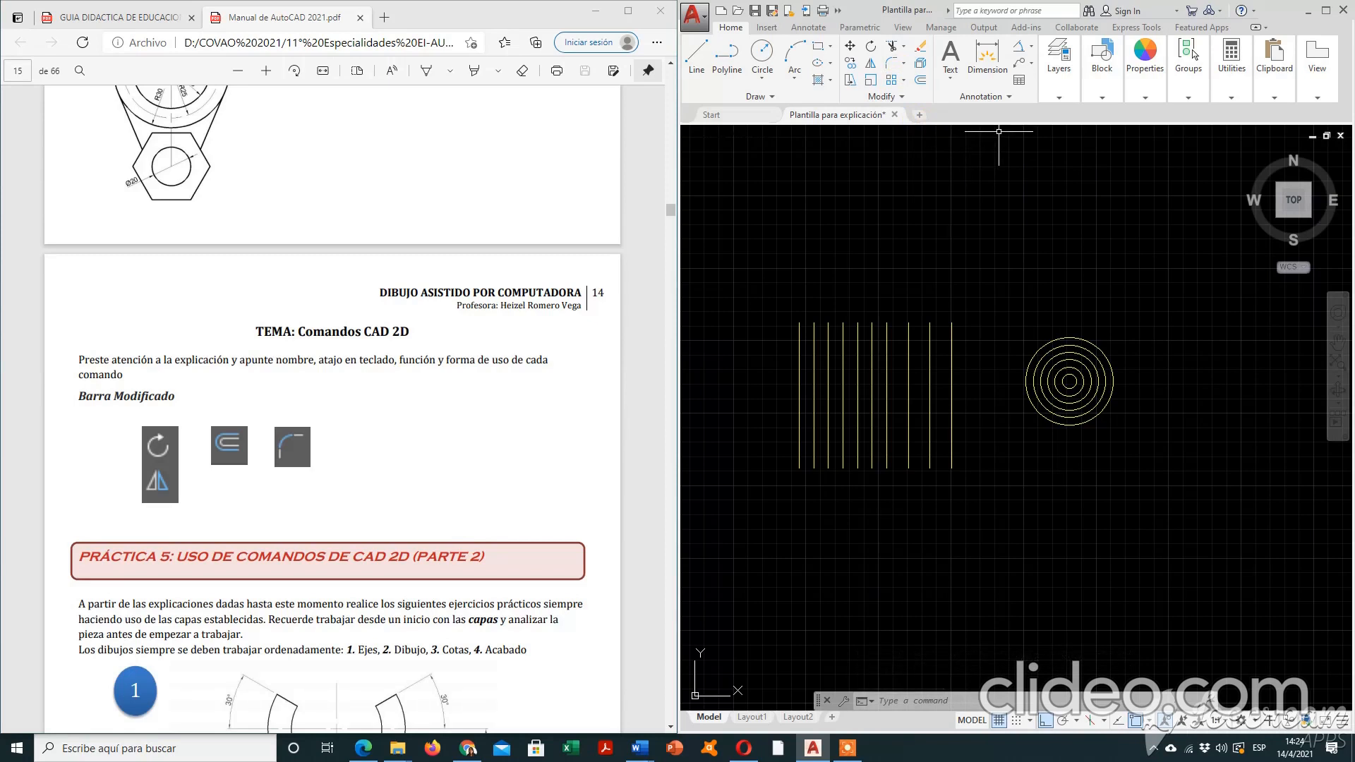
# Draw a vertical line right of the concentric circles and a horizontal line running right from its upper end, forming a corner.
pyautogui.click(700, 57)
pyautogui.moveTo(1048, 351); pyautogui.dragTo(679, 349, button='middle')
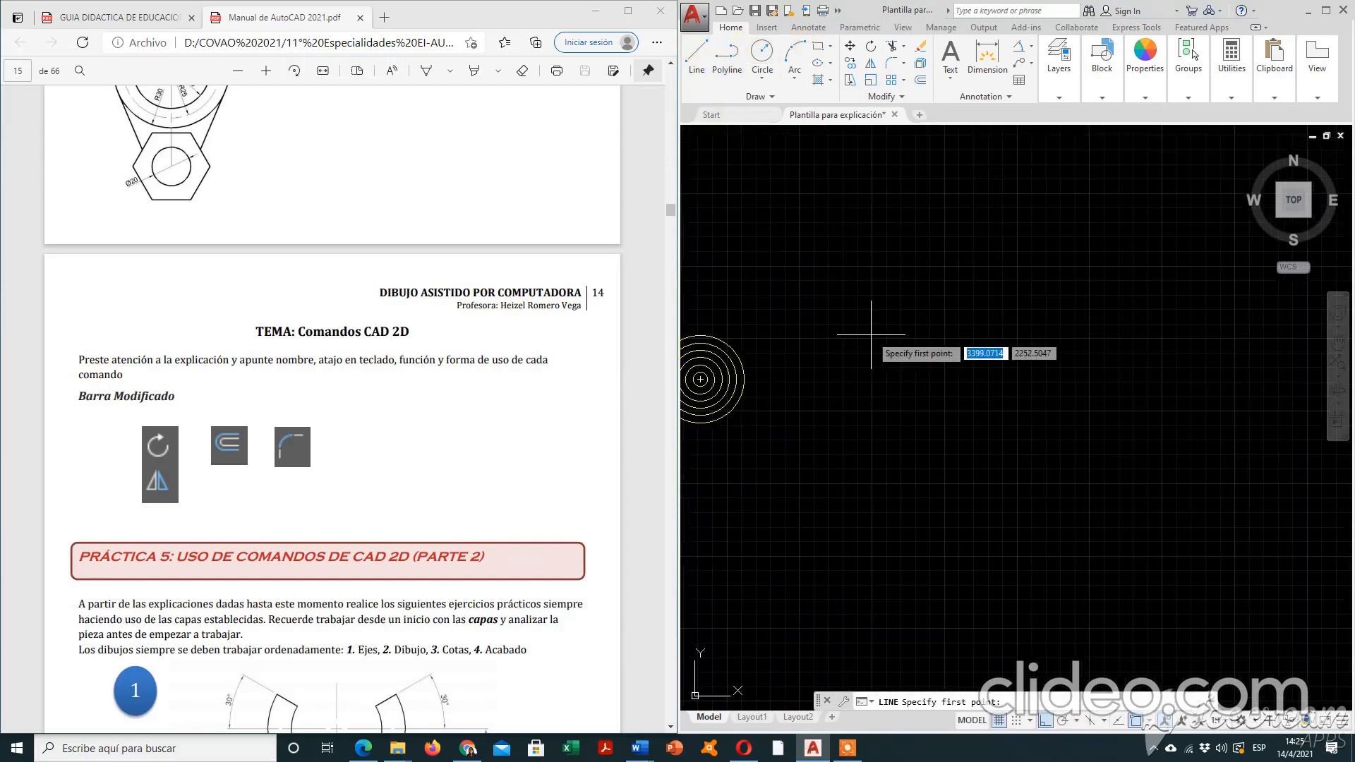
pyautogui.click(885, 425)
pyautogui.press('Escape')
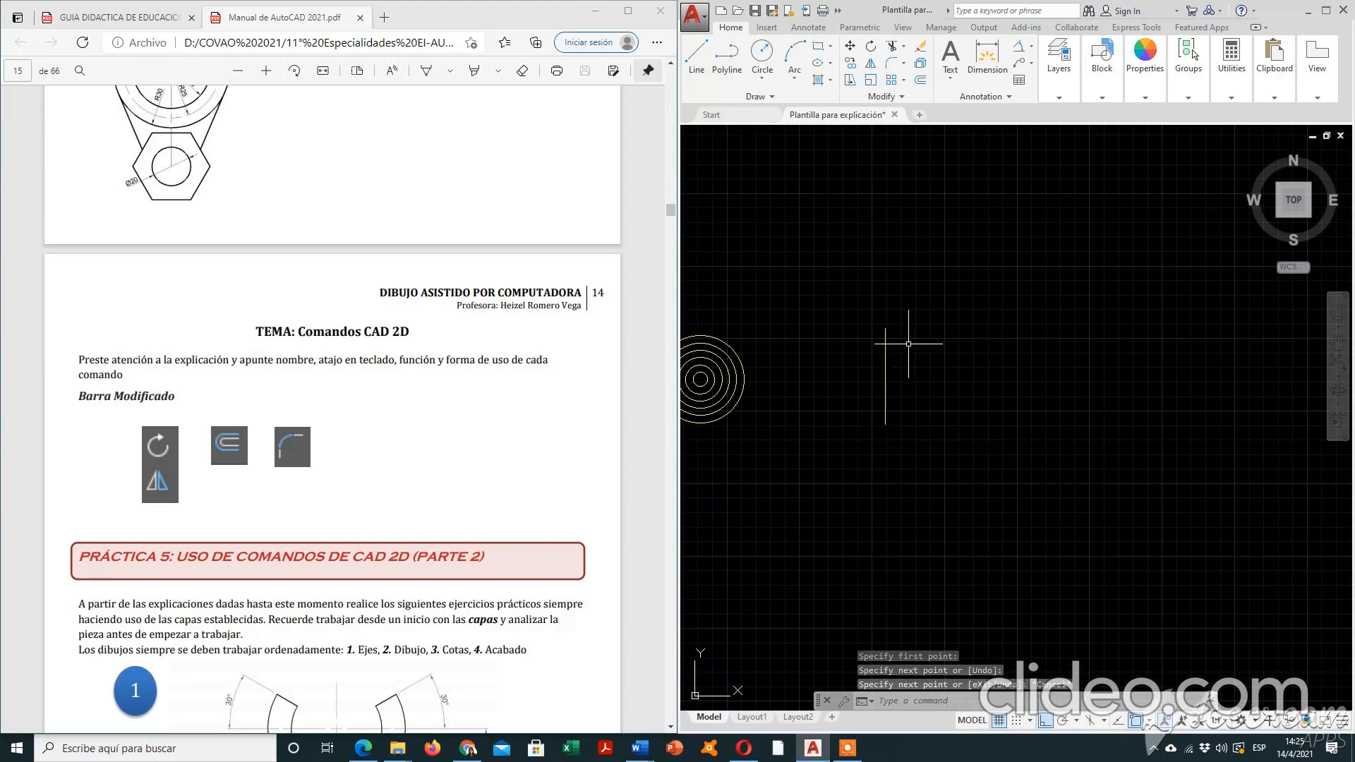
pyautogui.rightClick(908, 344)
pyautogui.click(887, 330)
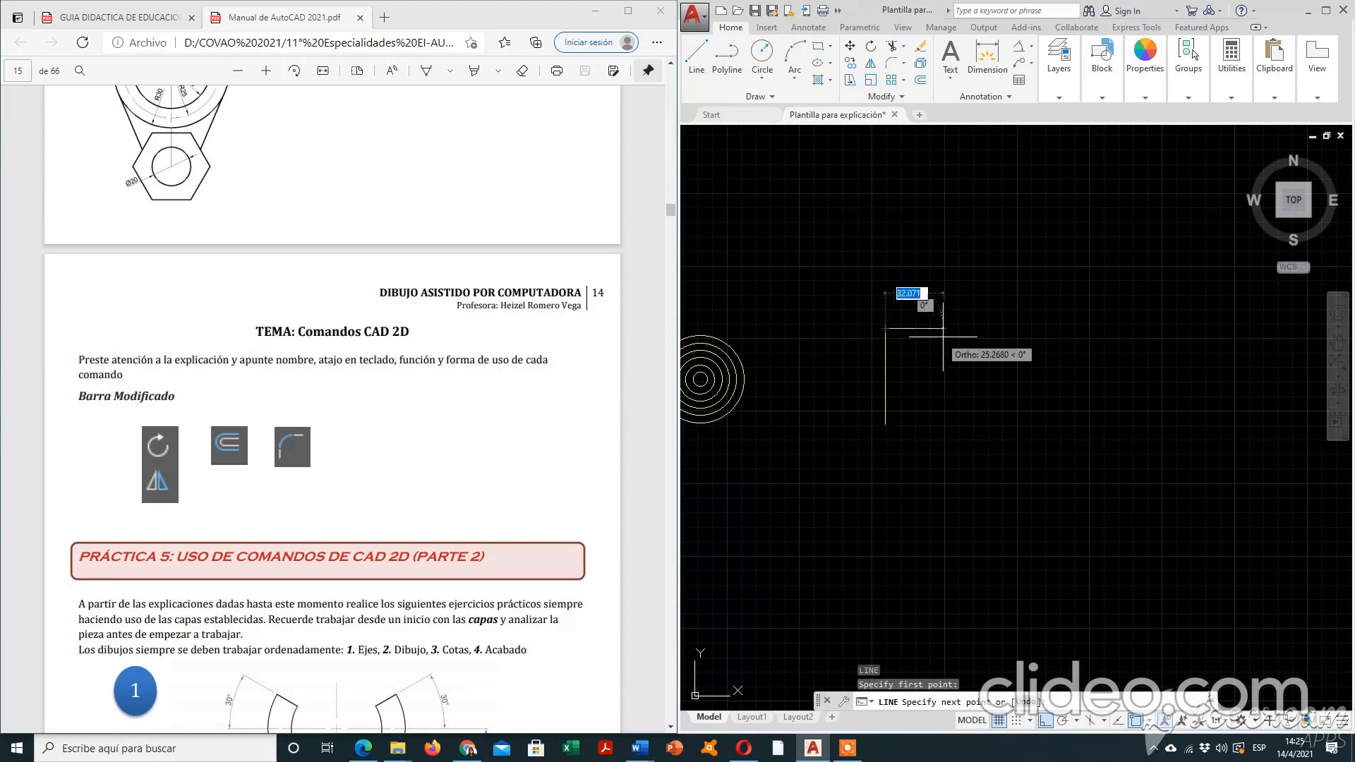
pyautogui.click(961, 331)
pyautogui.press('Escape')
# Fillet the corner between the vertical and horizontal lines with a radius of 15.
pyautogui.scroll(4, 911, 349)
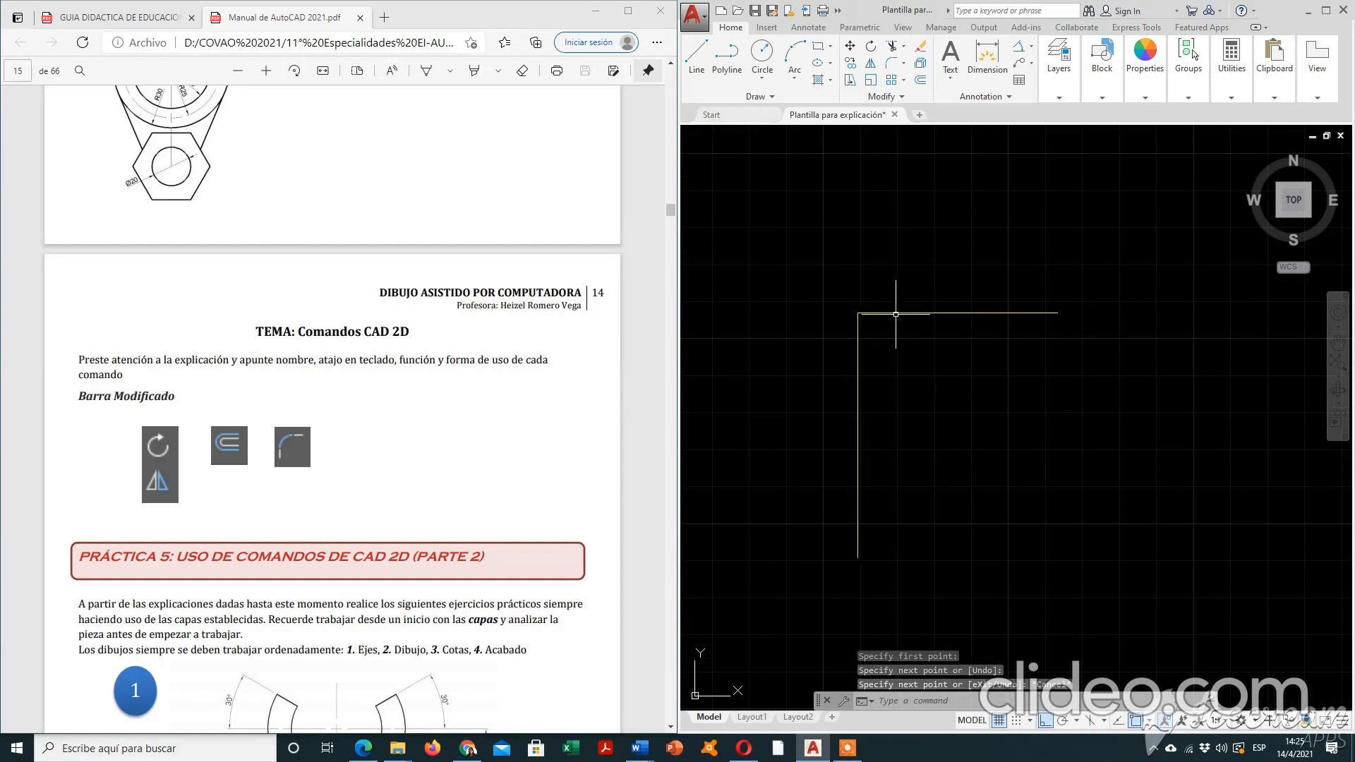
pyautogui.click(892, 69)
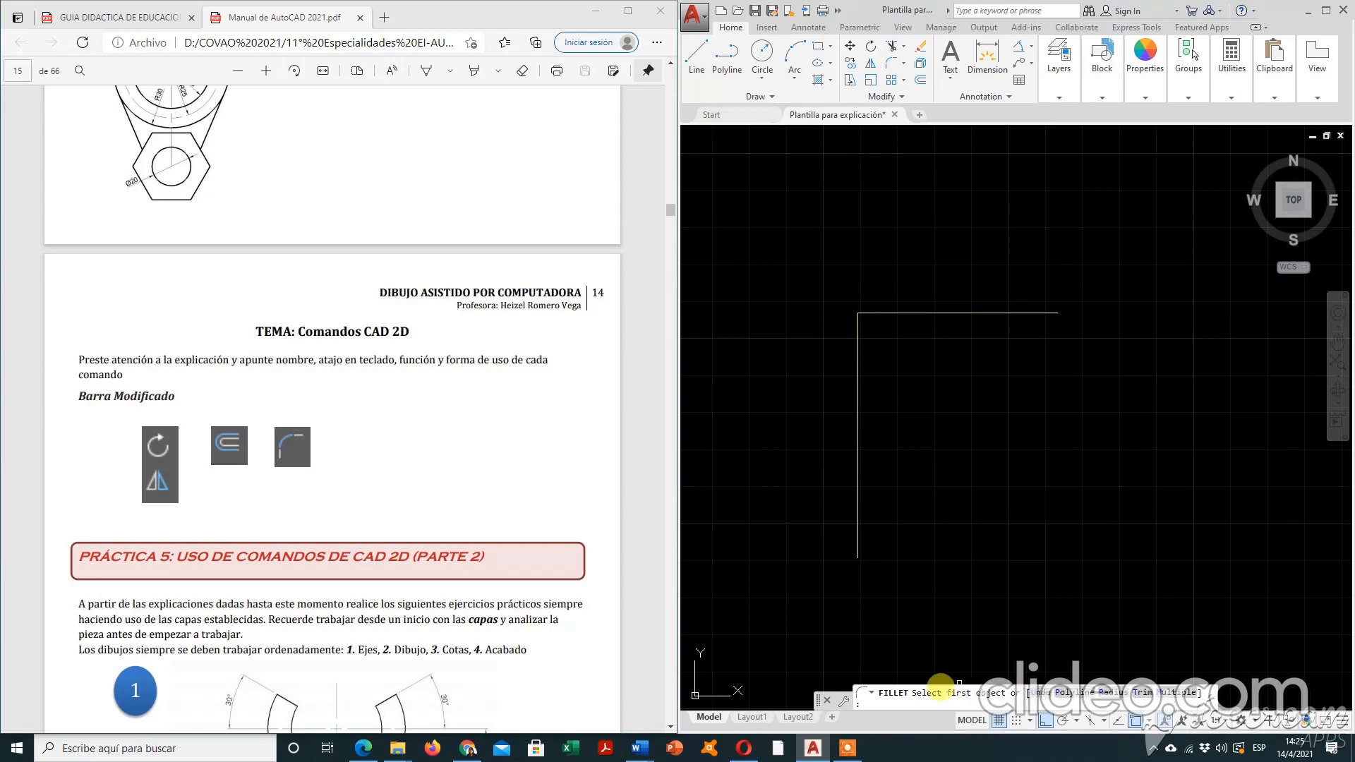
pyautogui.click(1108, 693)
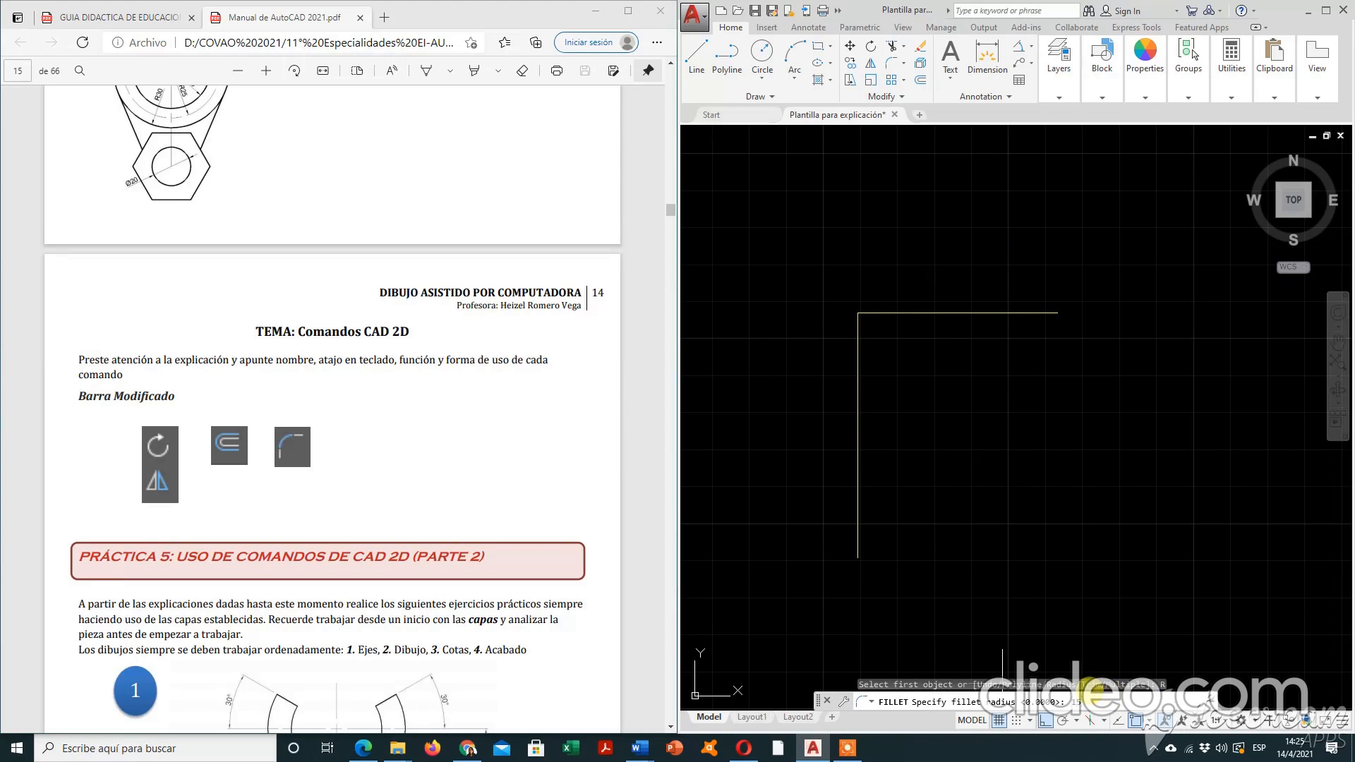
pyautogui.write('15')
pyautogui.press('Return')
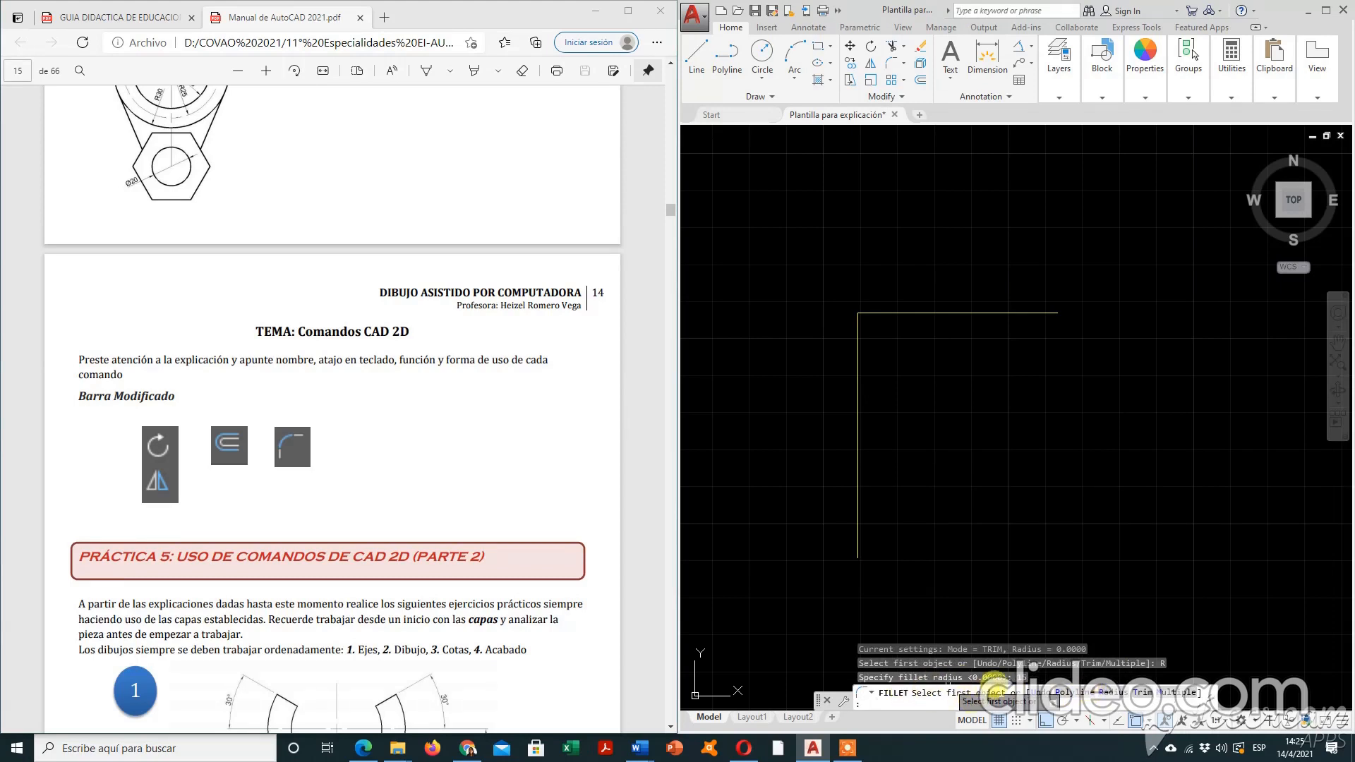
pyautogui.click(860, 358)
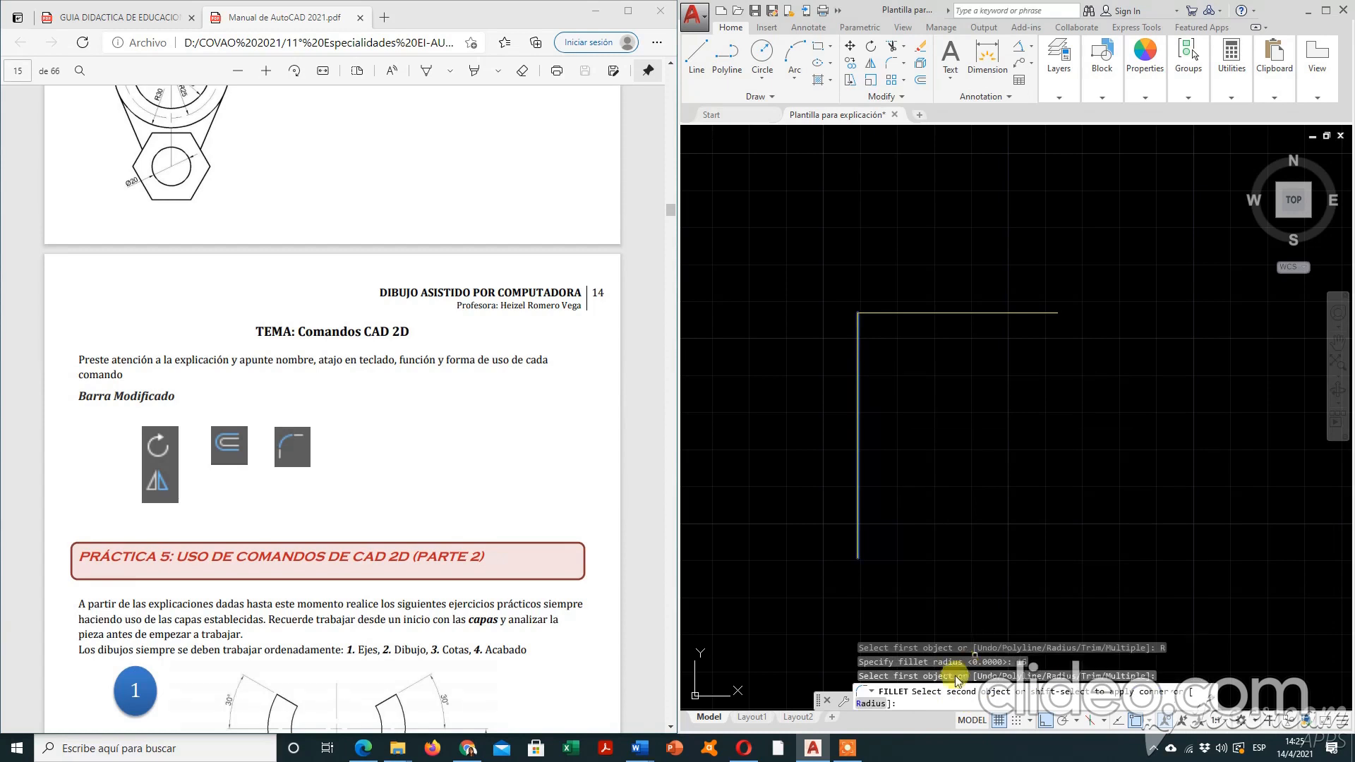
pyautogui.click(913, 312)
pyautogui.click(914, 312)
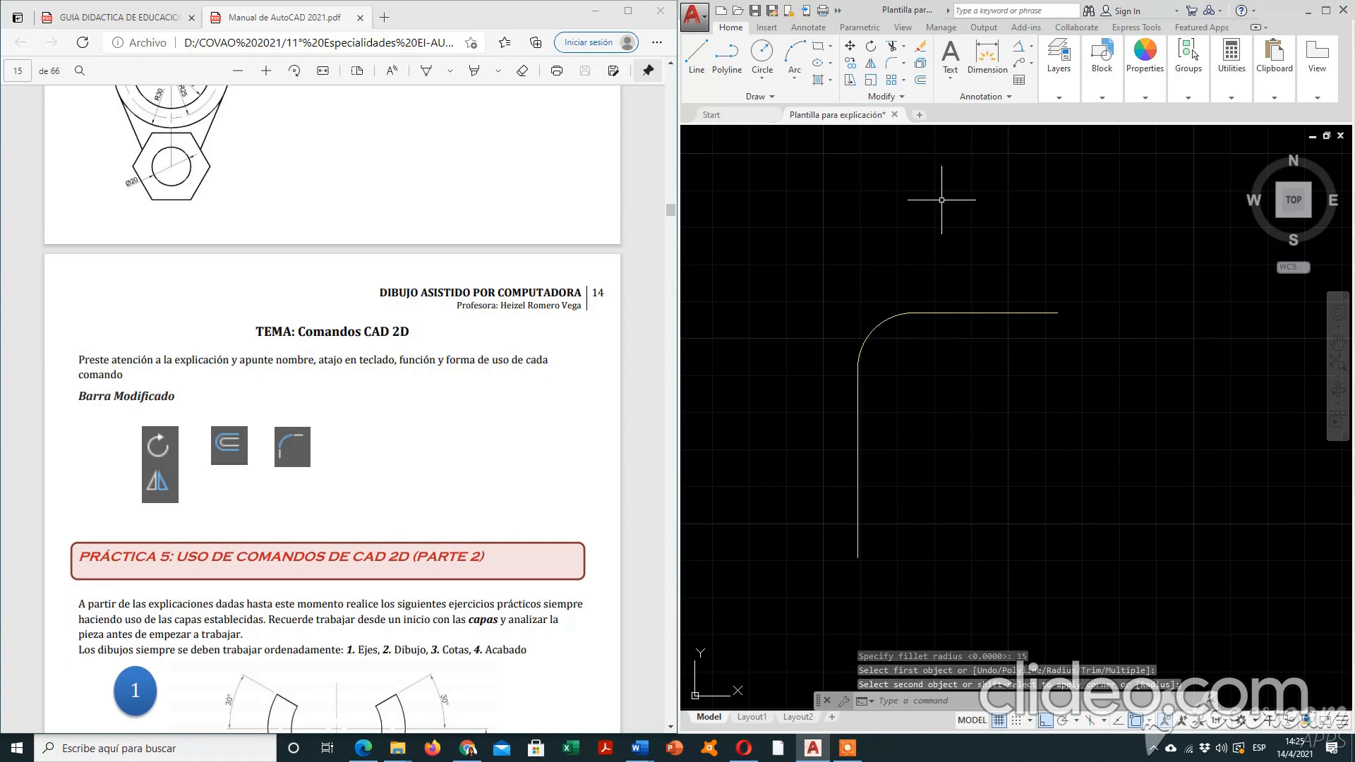
# Add a radius dimension to the fillet arc, placing its text inside the rounded corner.
pyautogui.click(1031, 47)
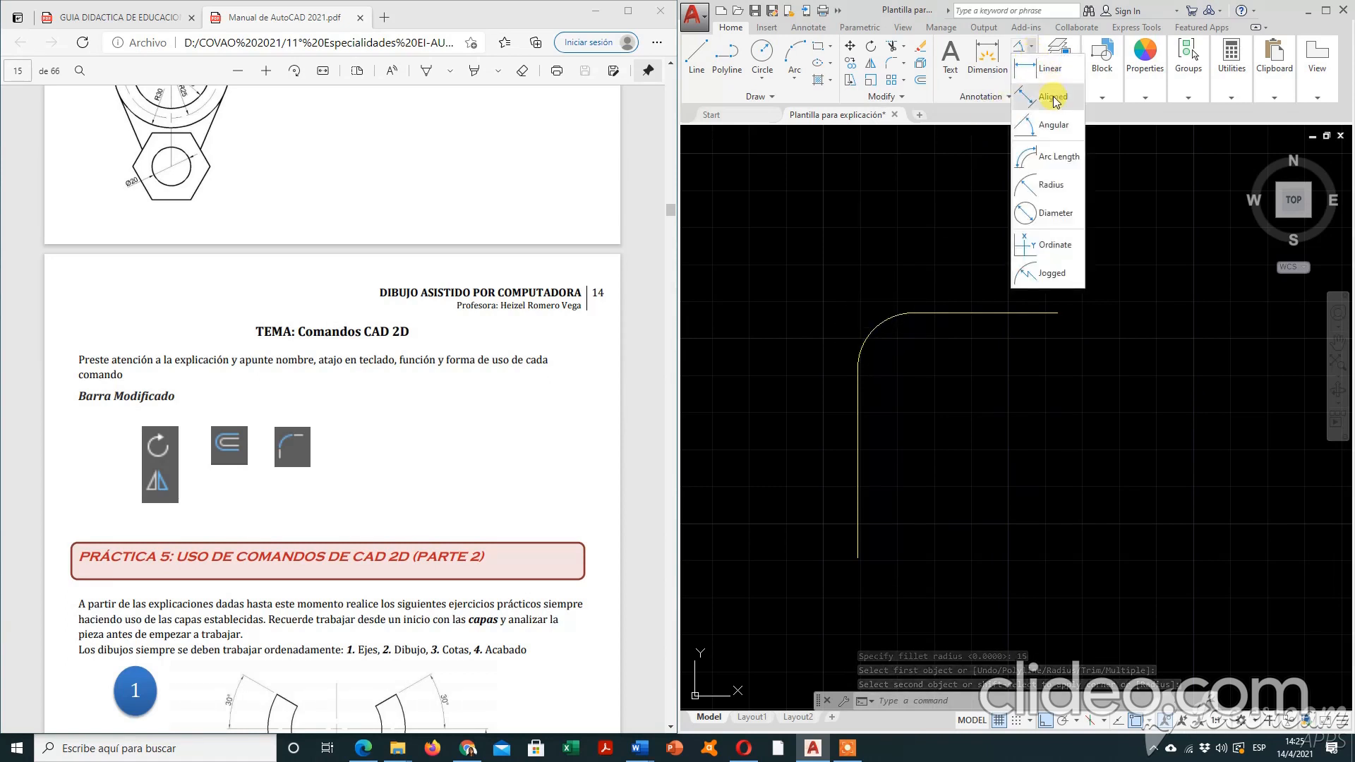
pyautogui.click(1052, 185)
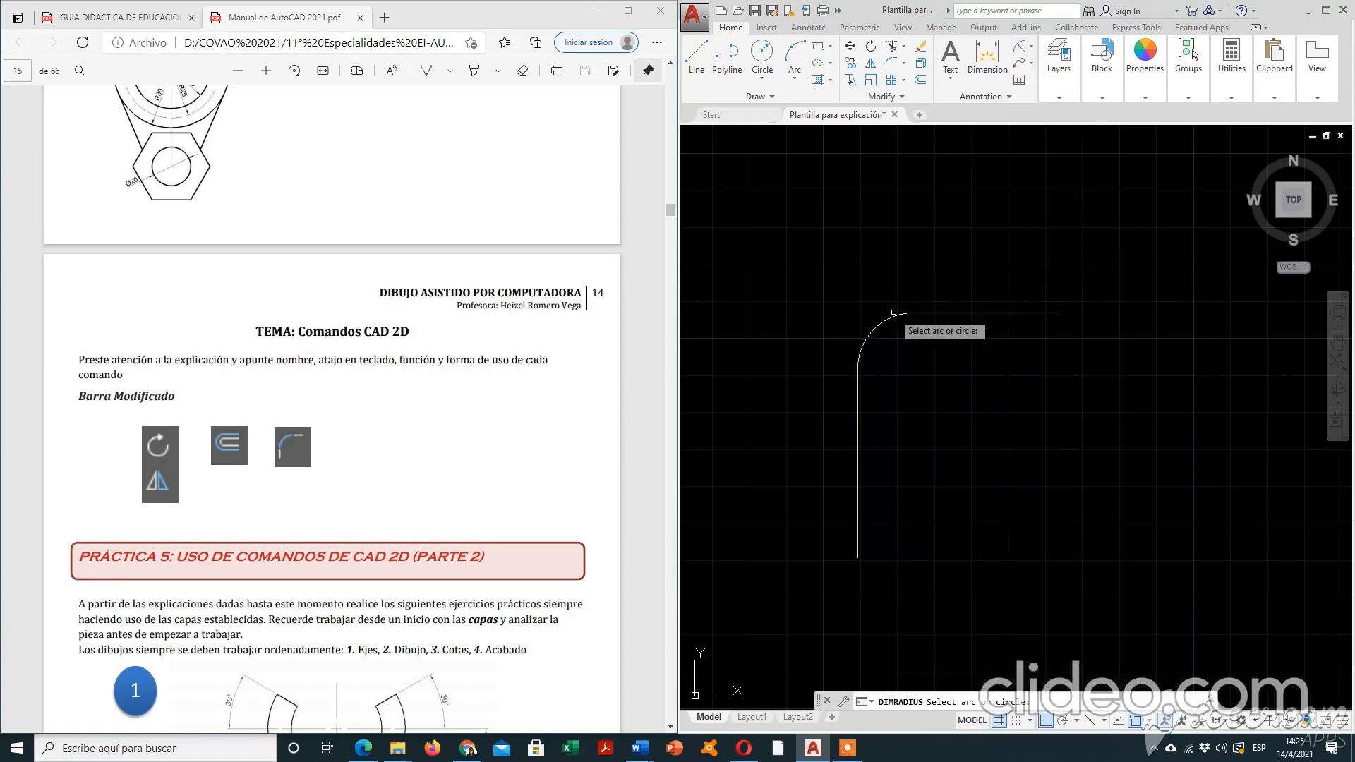
pyautogui.click(868, 336)
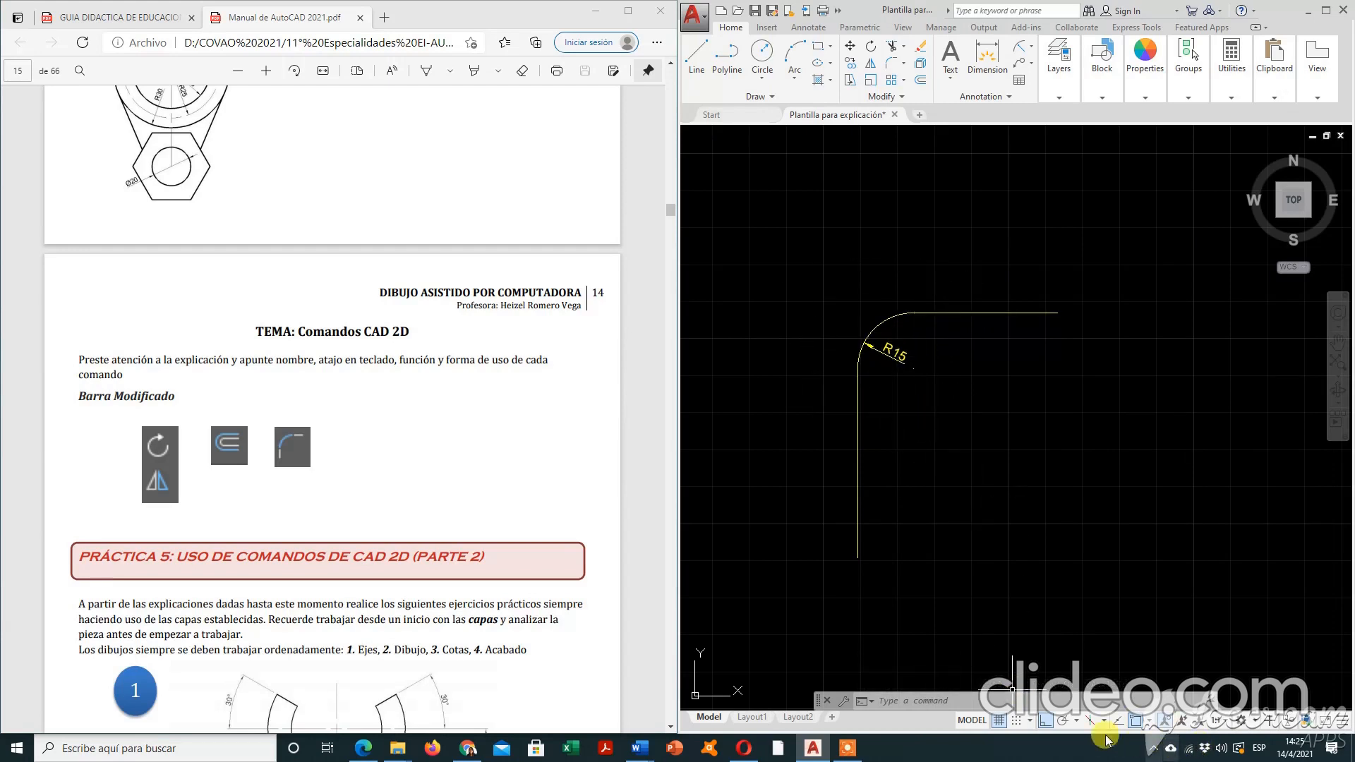
pyautogui.moveTo(847, 755)
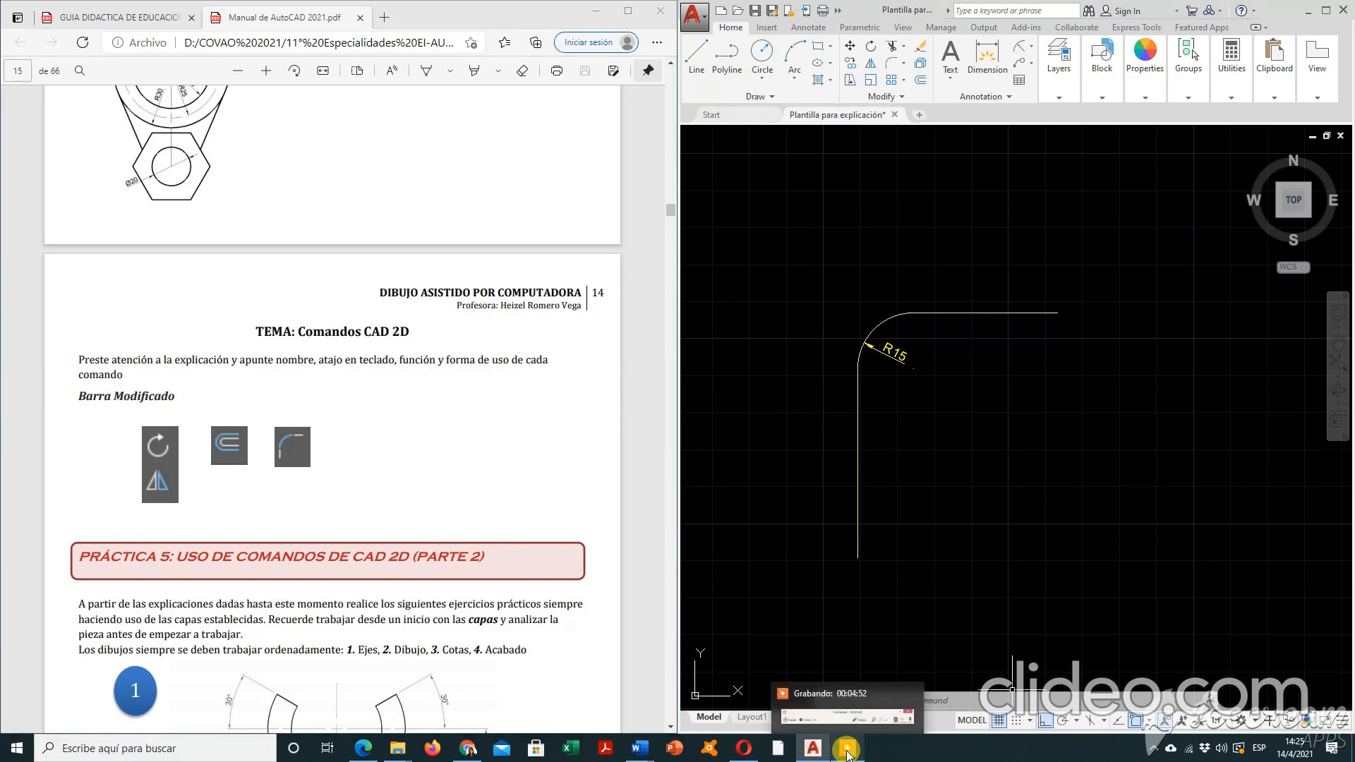
pyautogui.click(962, 494)
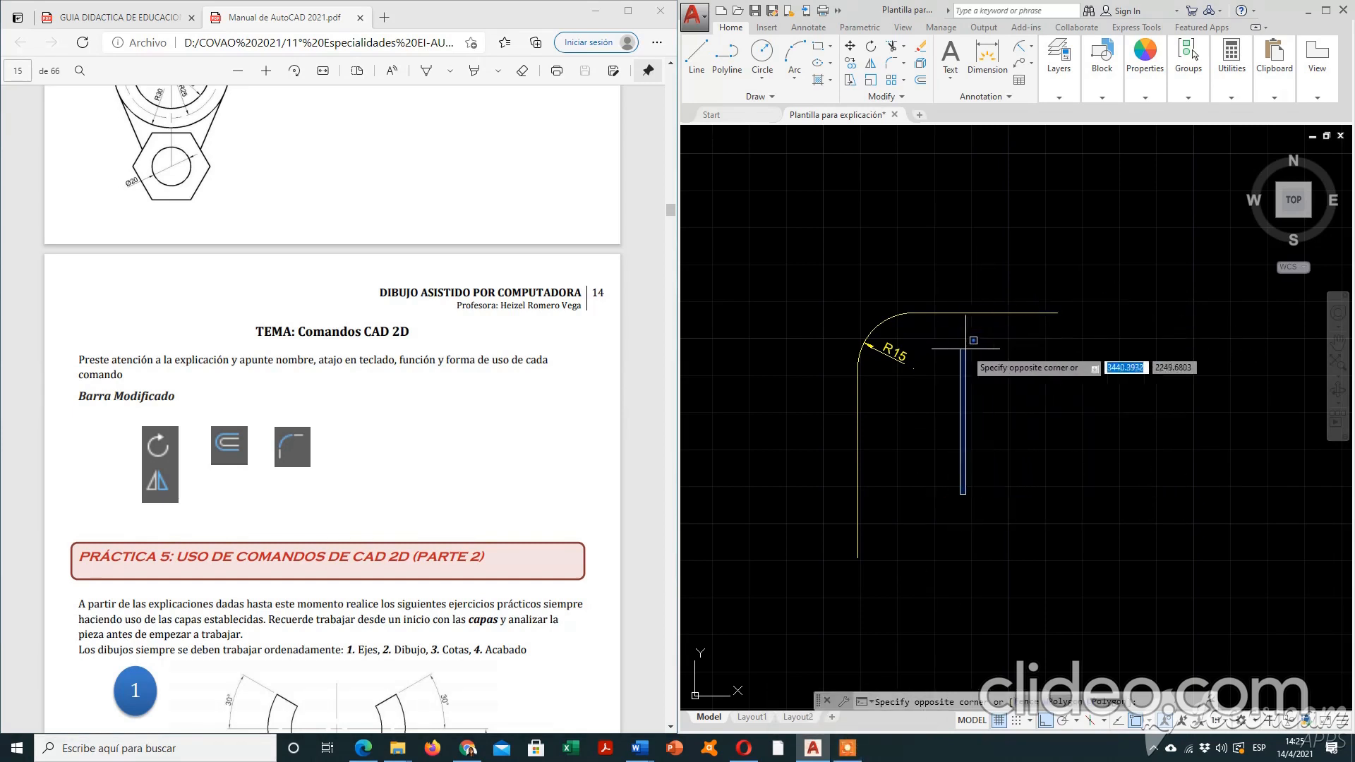
pyautogui.press('Escape')
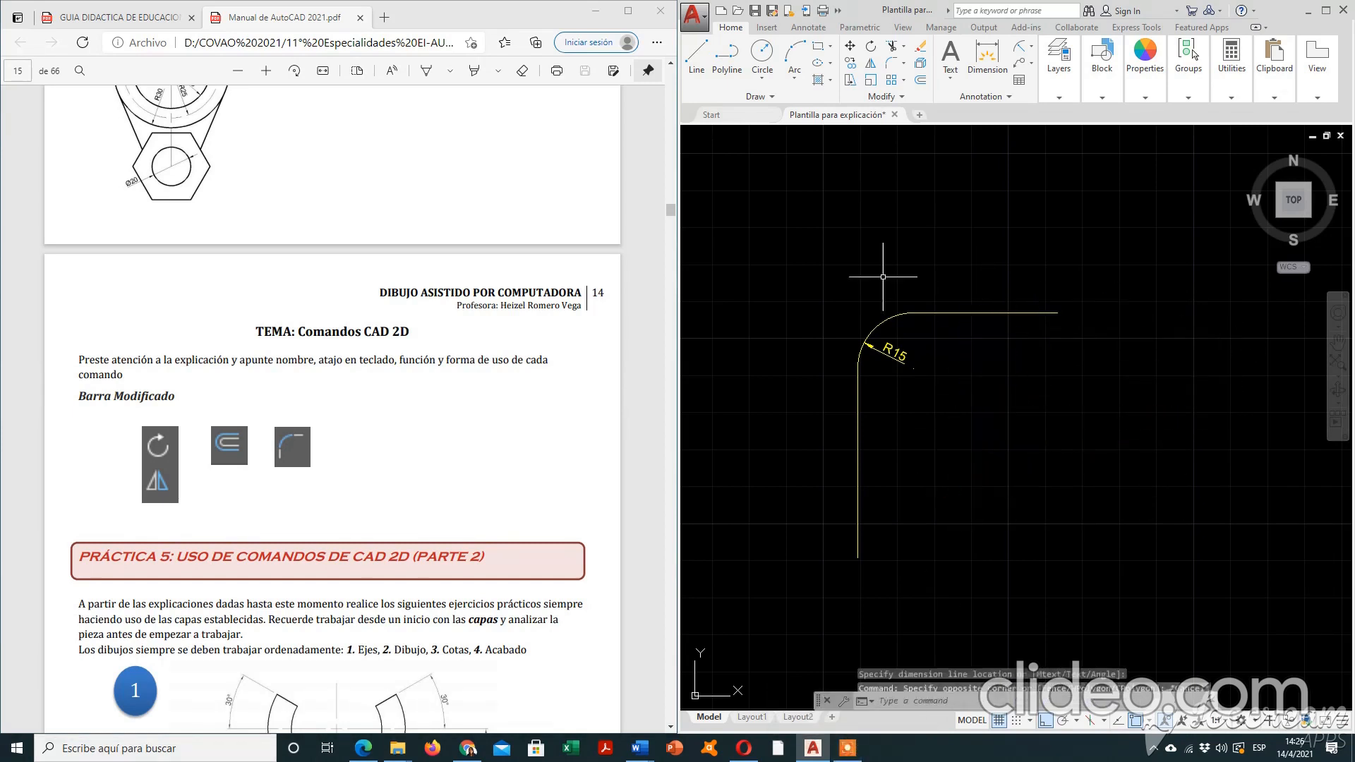
# Draw two vertical and two horizontal lines beyond the rounded corner, the lower horizontal crossing both verticals and the upper one only the right vertical.
pyautogui.click(698, 58)
pyautogui.scroll(-2, 981, 412)
pyautogui.moveTo(990, 423); pyautogui.dragTo(740, 393, button='middle')
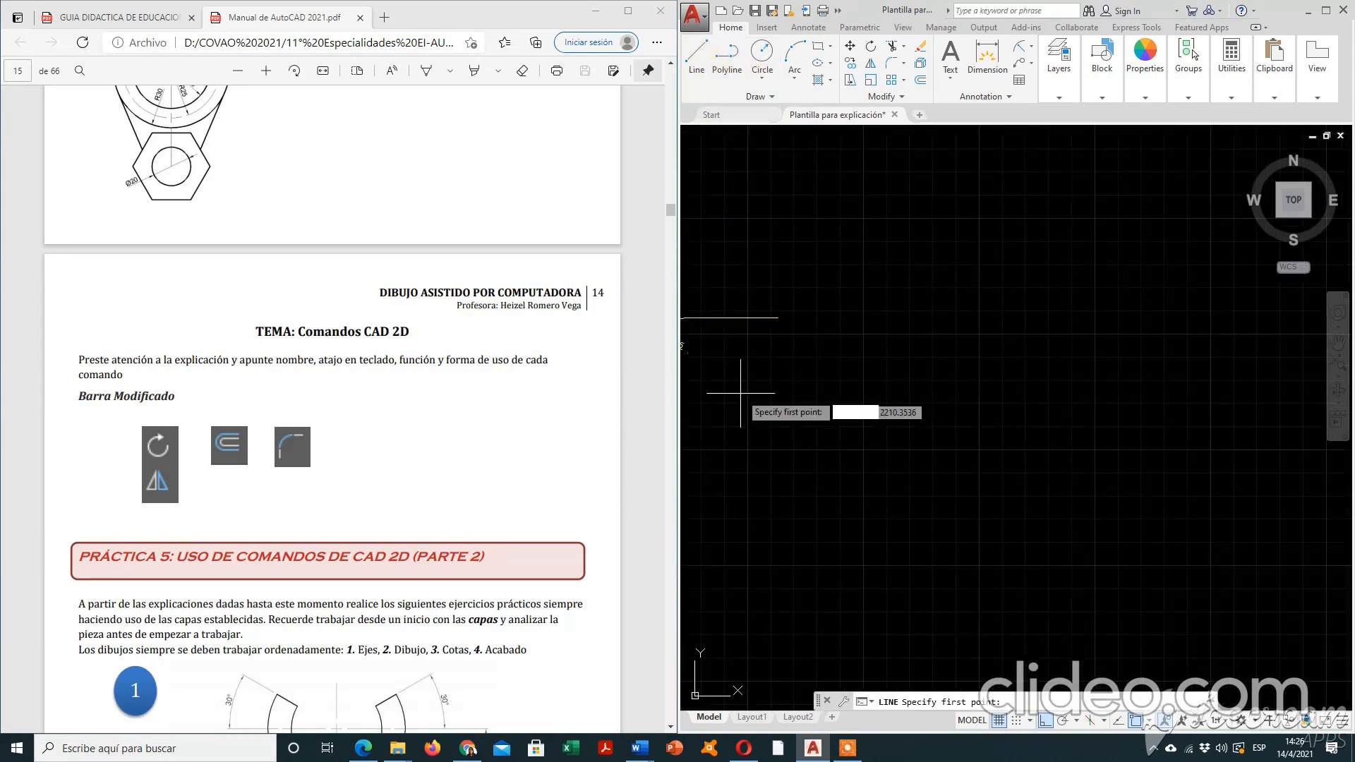
pyautogui.click(909, 238)
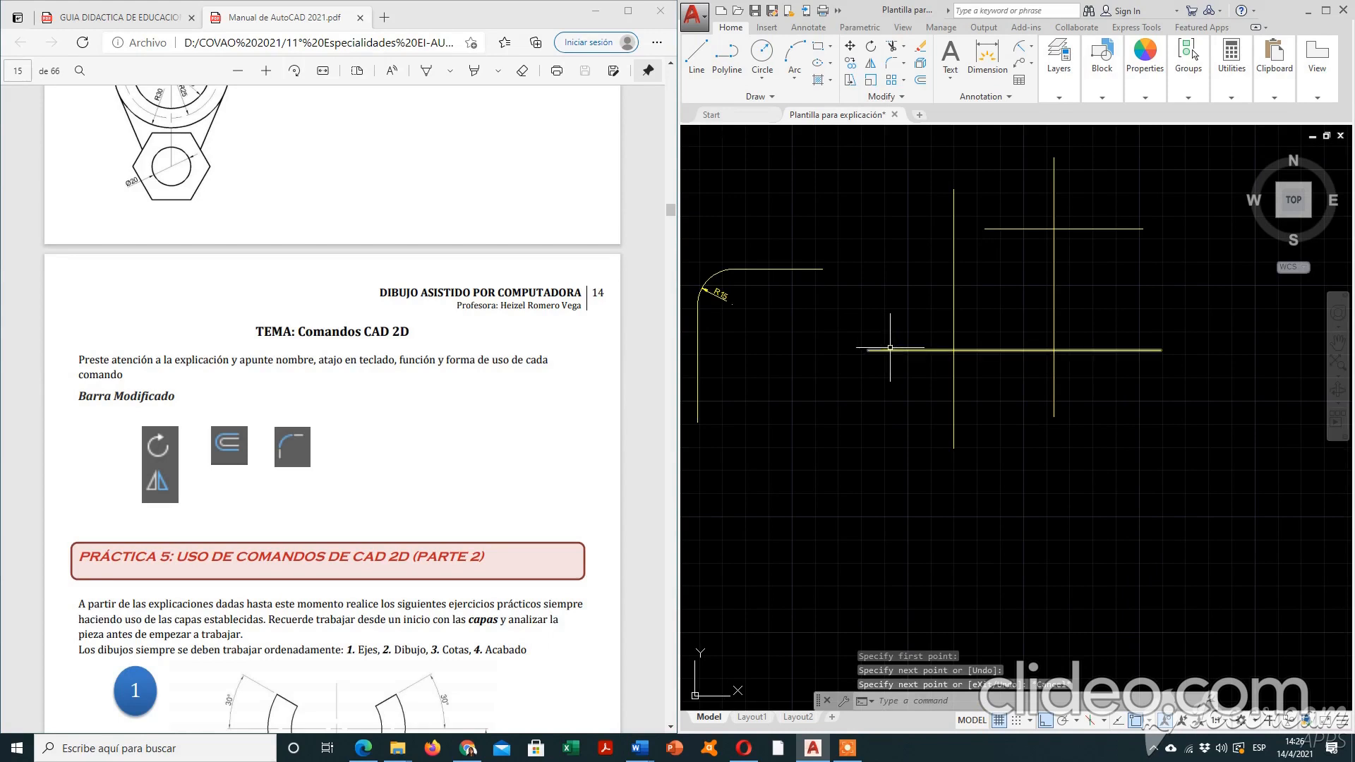
# Try a radius 20 fillet between the lower horizontal and right vertical lines, keeping their left and upper portions, and undo it.
pyautogui.click(889, 63)
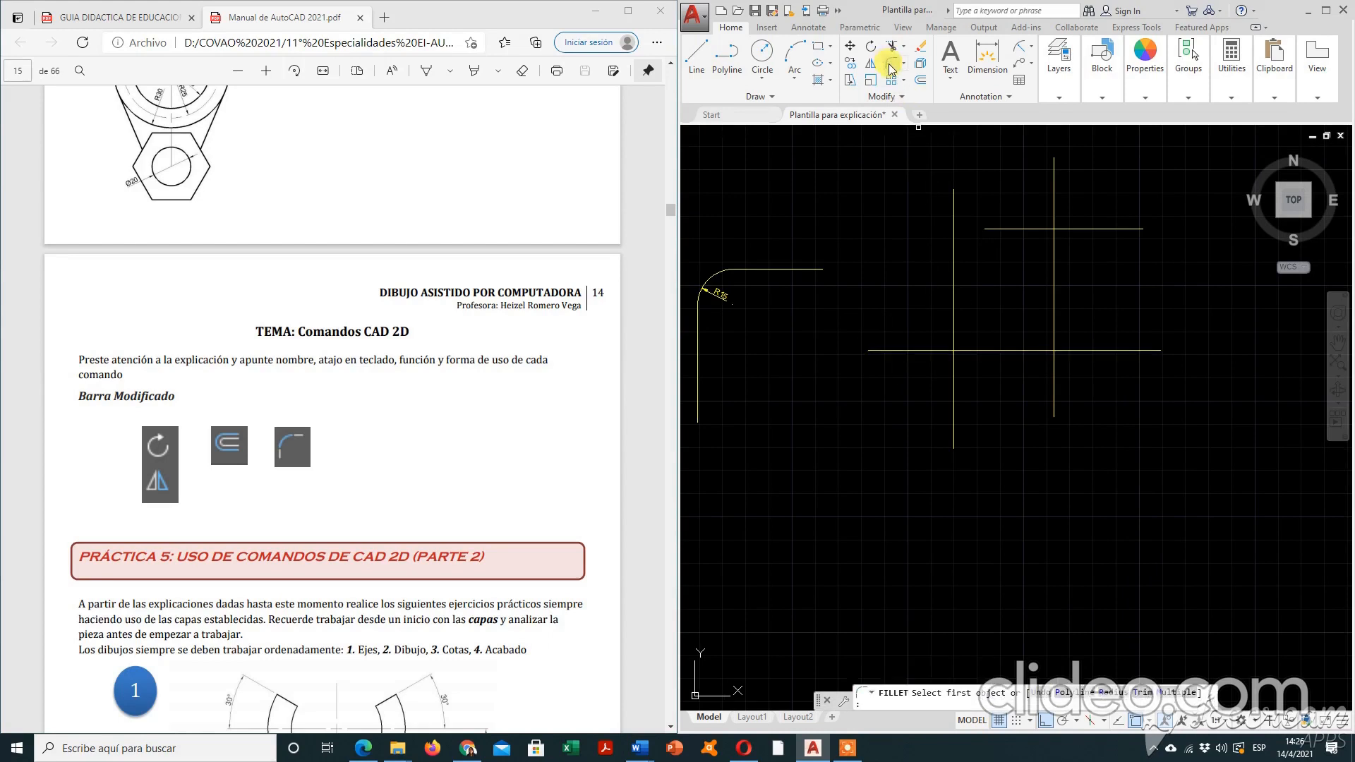
pyautogui.click(1114, 692)
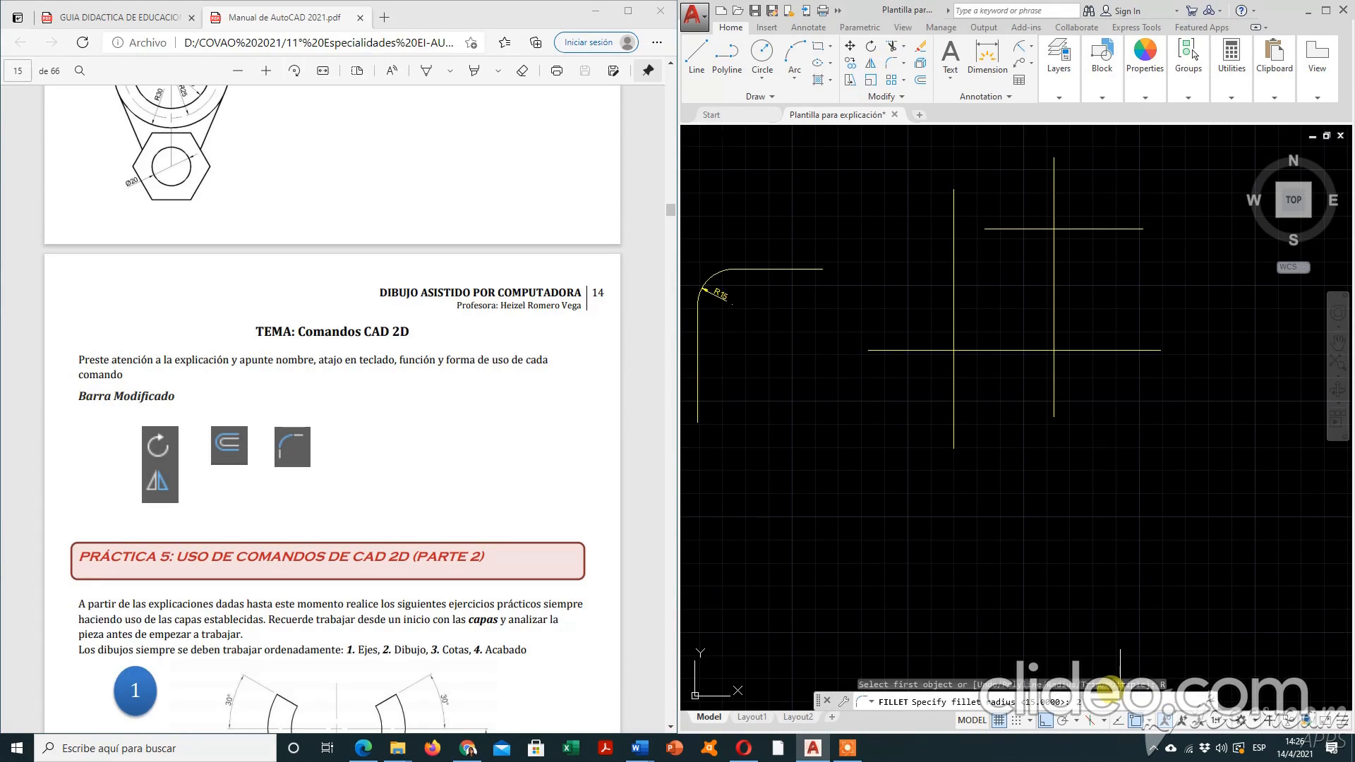
pyautogui.press('Return')
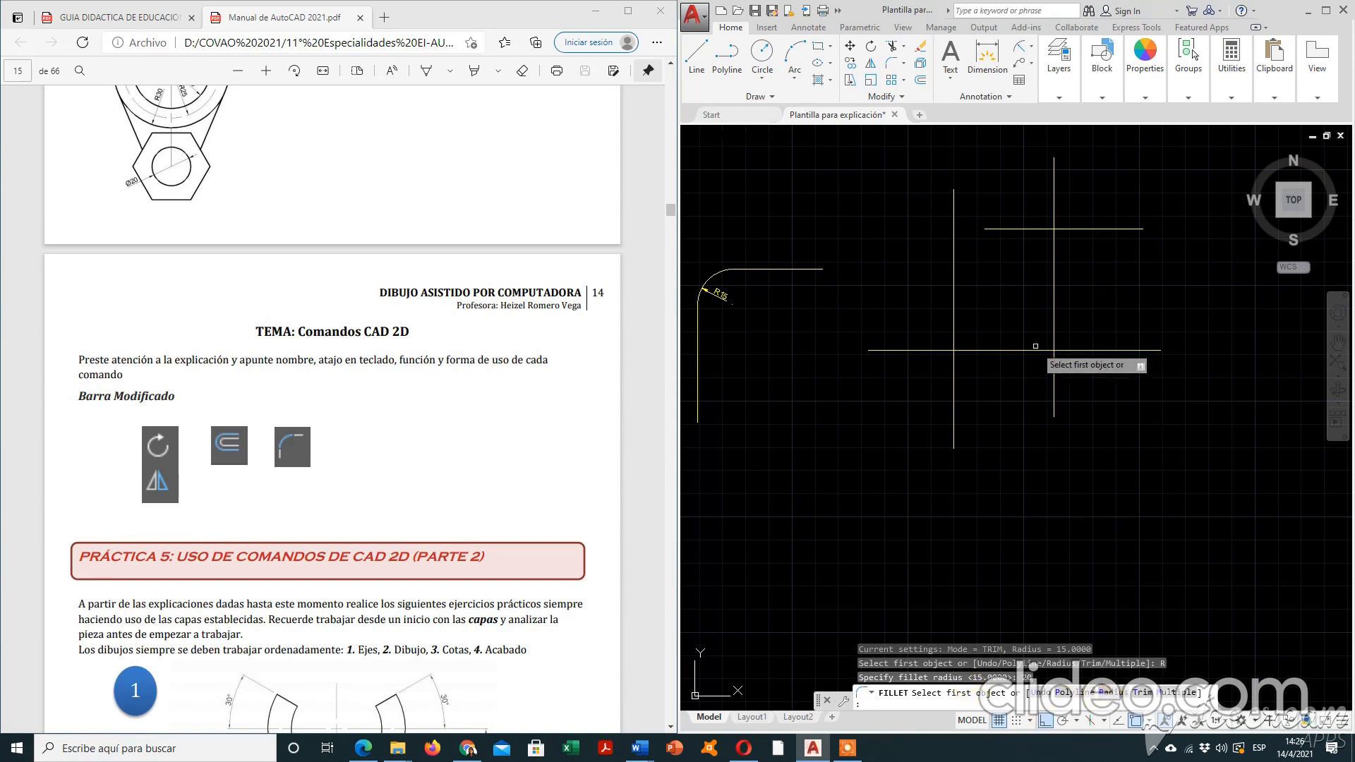
pyautogui.scroll(3, 1024, 438)
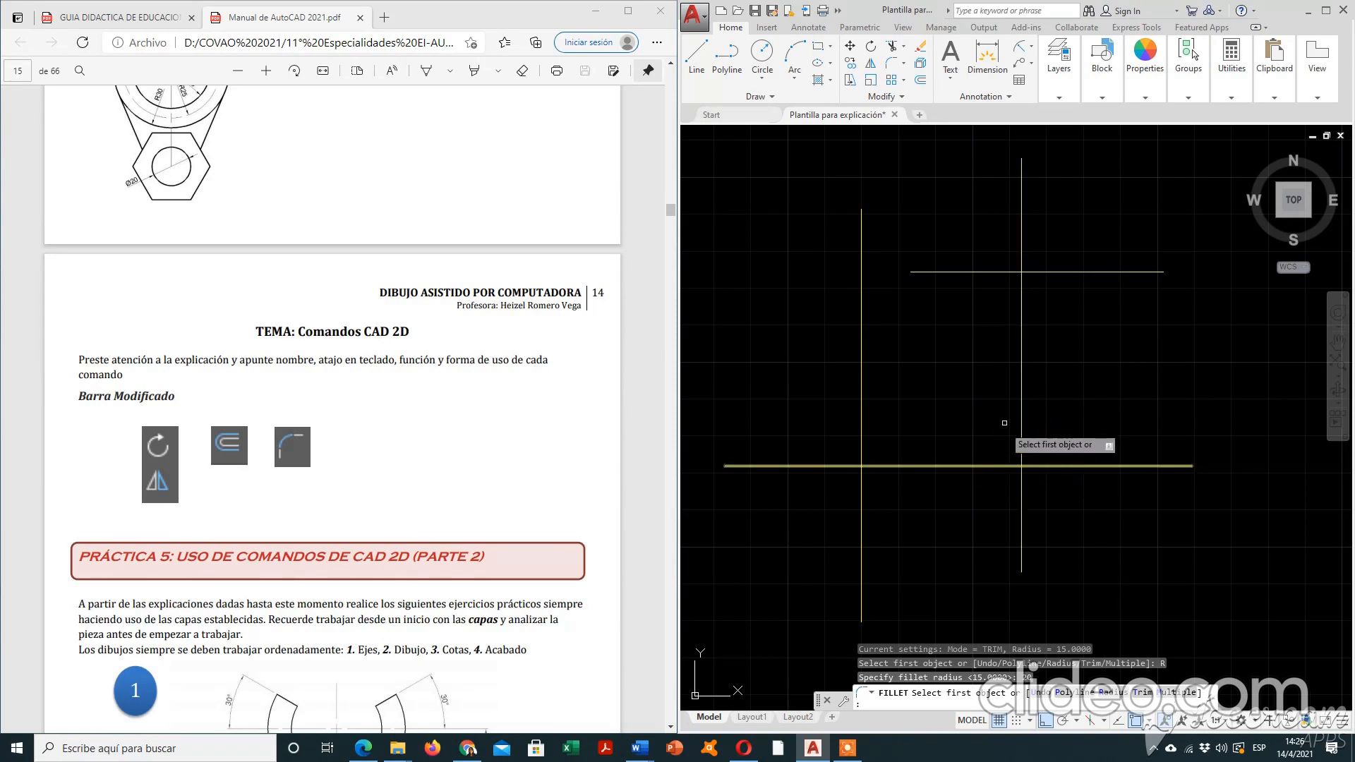
pyautogui.click(949, 464)
pyautogui.click(1021, 387)
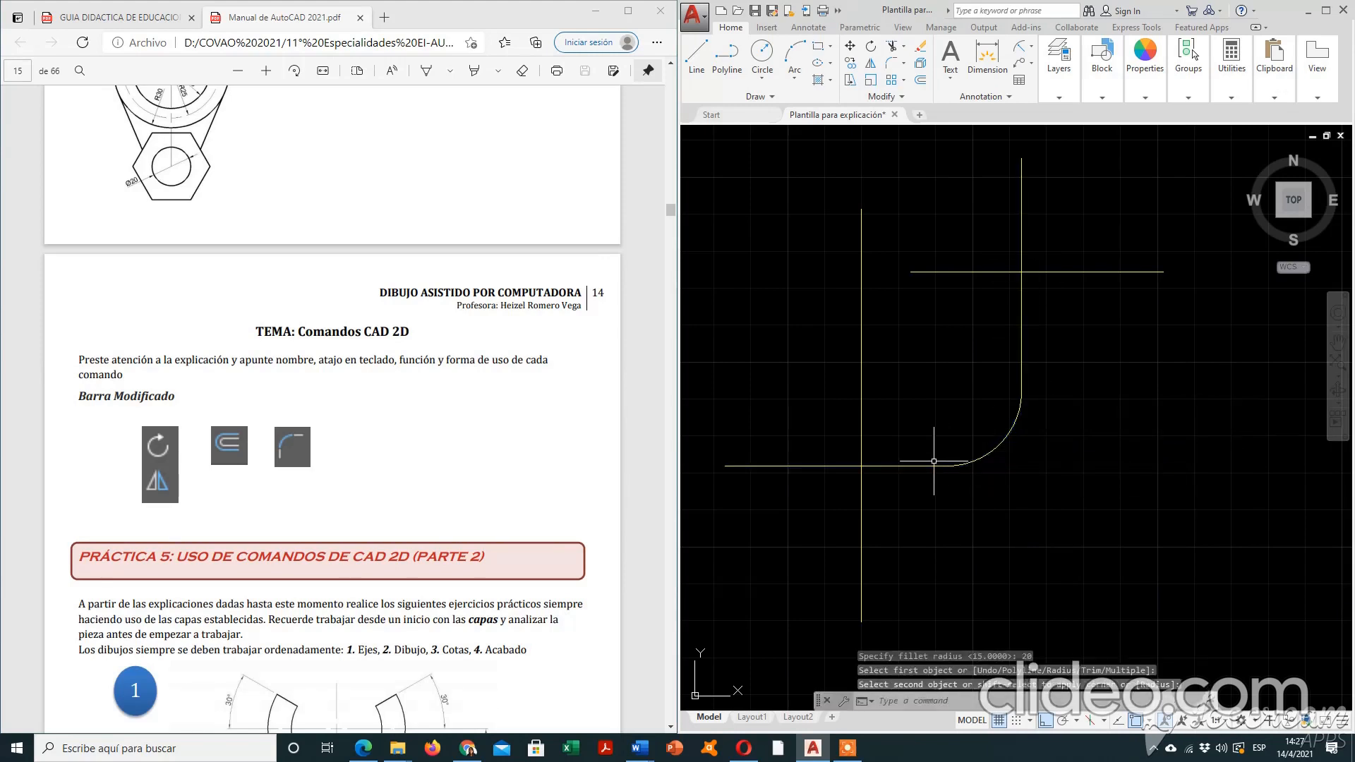
pyautogui.hotkey('ctrl', 'z')
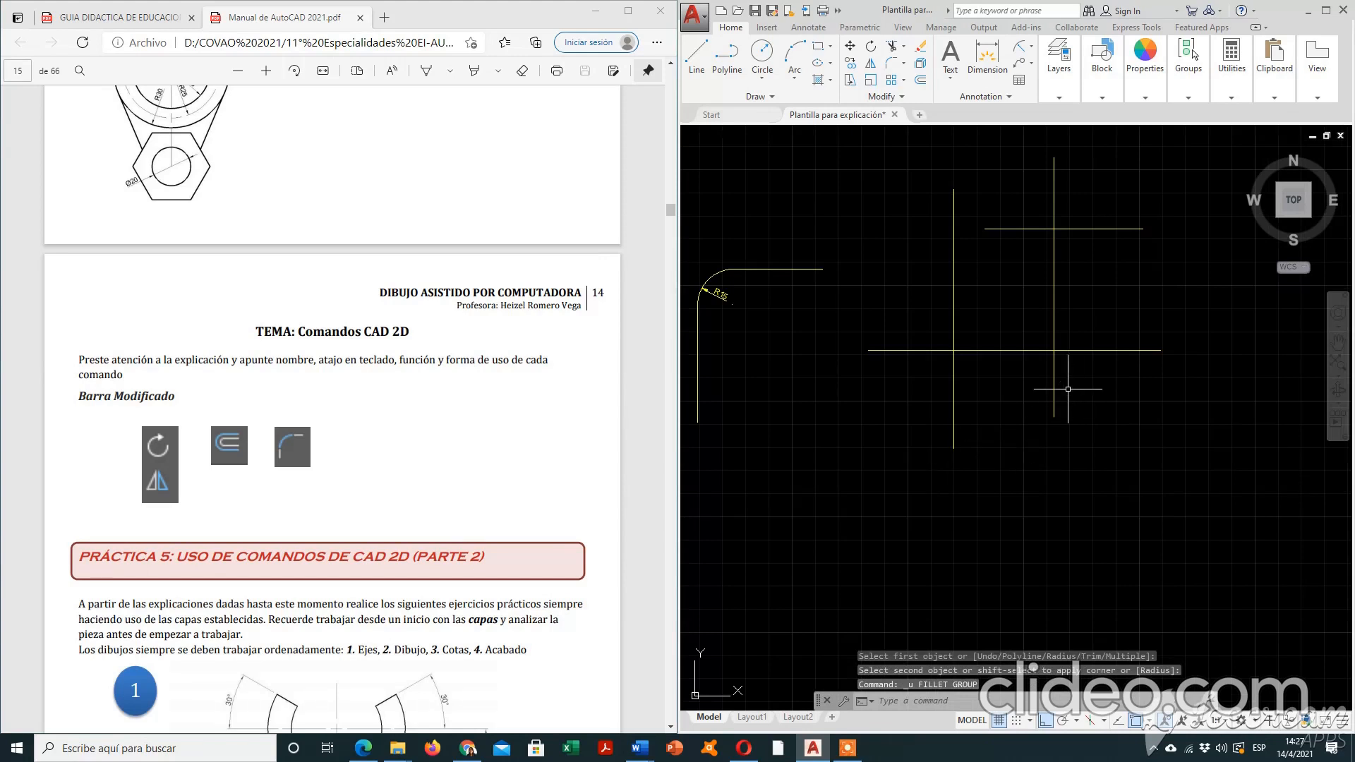
# Try a radius 20 fillet on the same crossing, keeping the vertical's upper portion and the horizontal's right portion, and undo it.
pyautogui.write('FI')
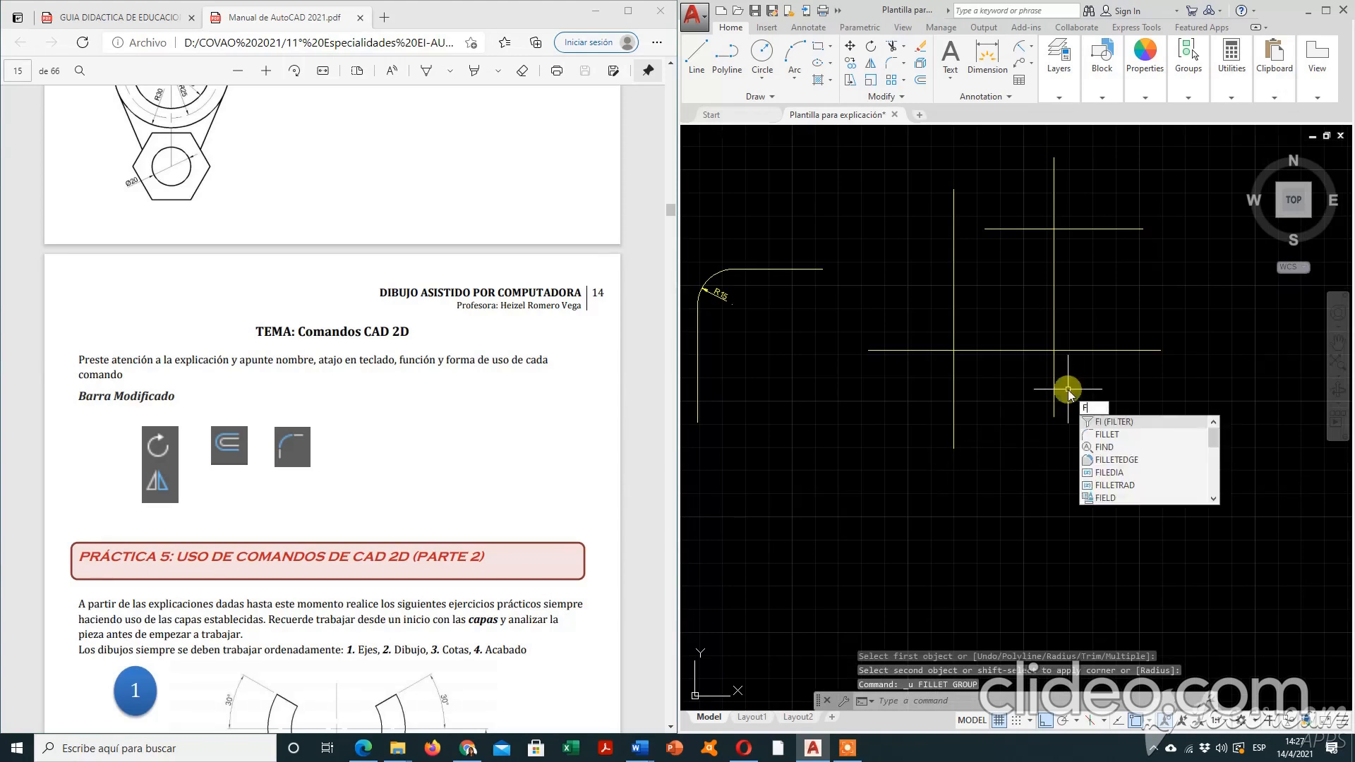
pyautogui.press('Return')
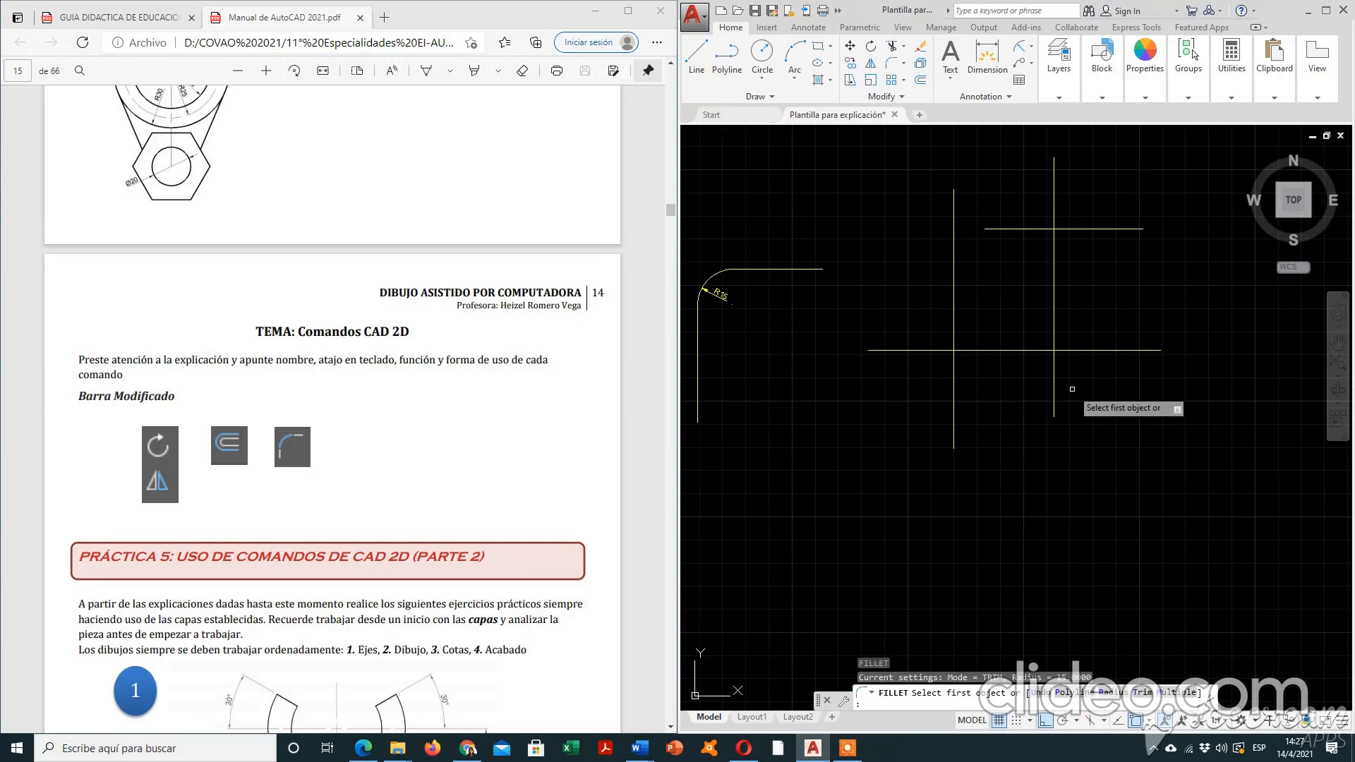
pyautogui.click(1112, 693)
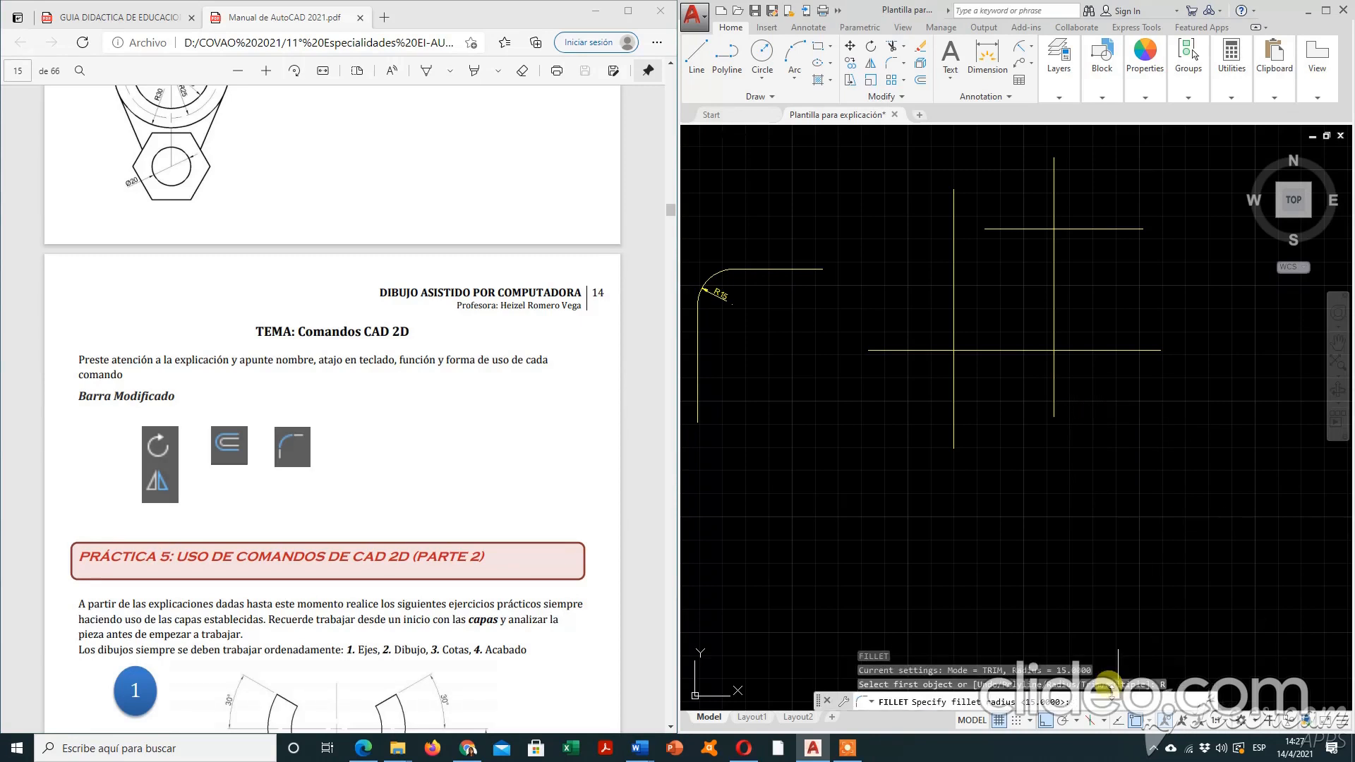
pyautogui.write('20')
pyautogui.press('Return')
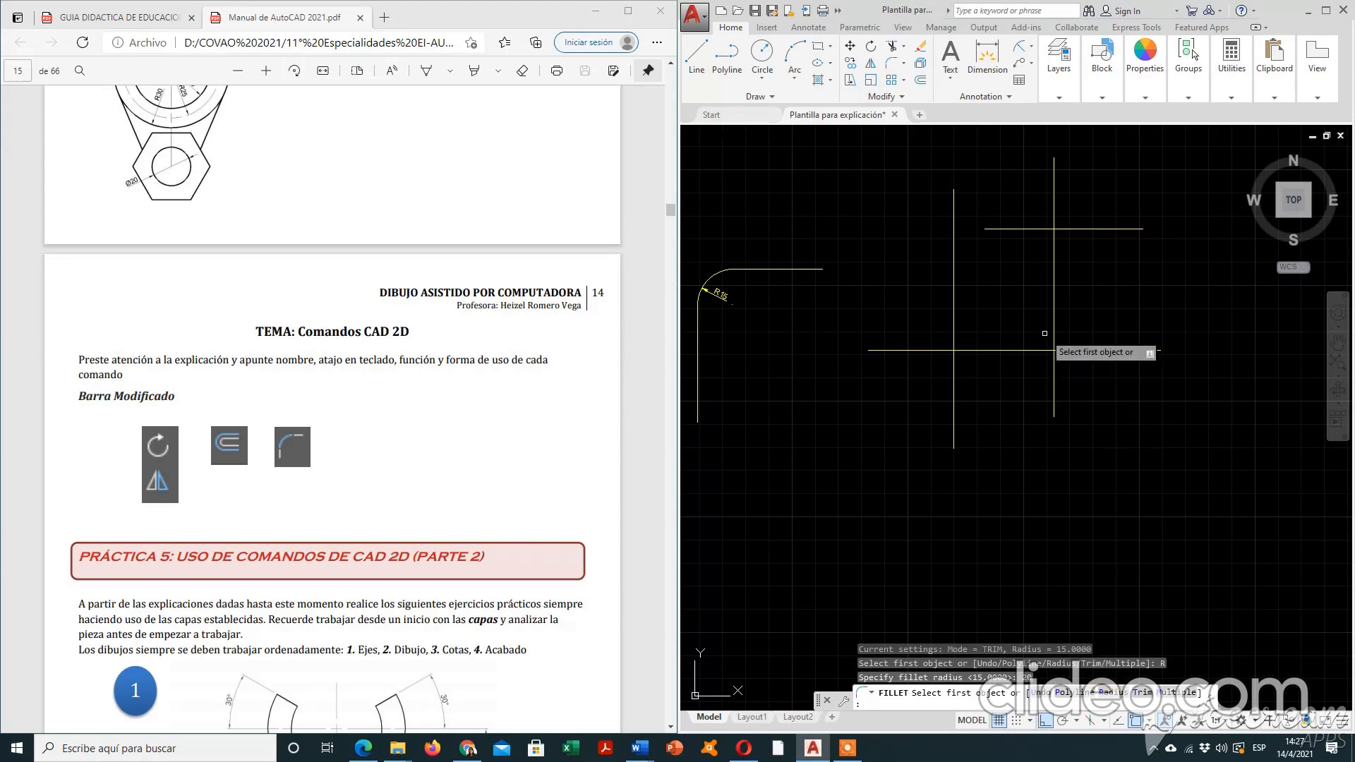
pyautogui.scroll(4, 1065, 343)
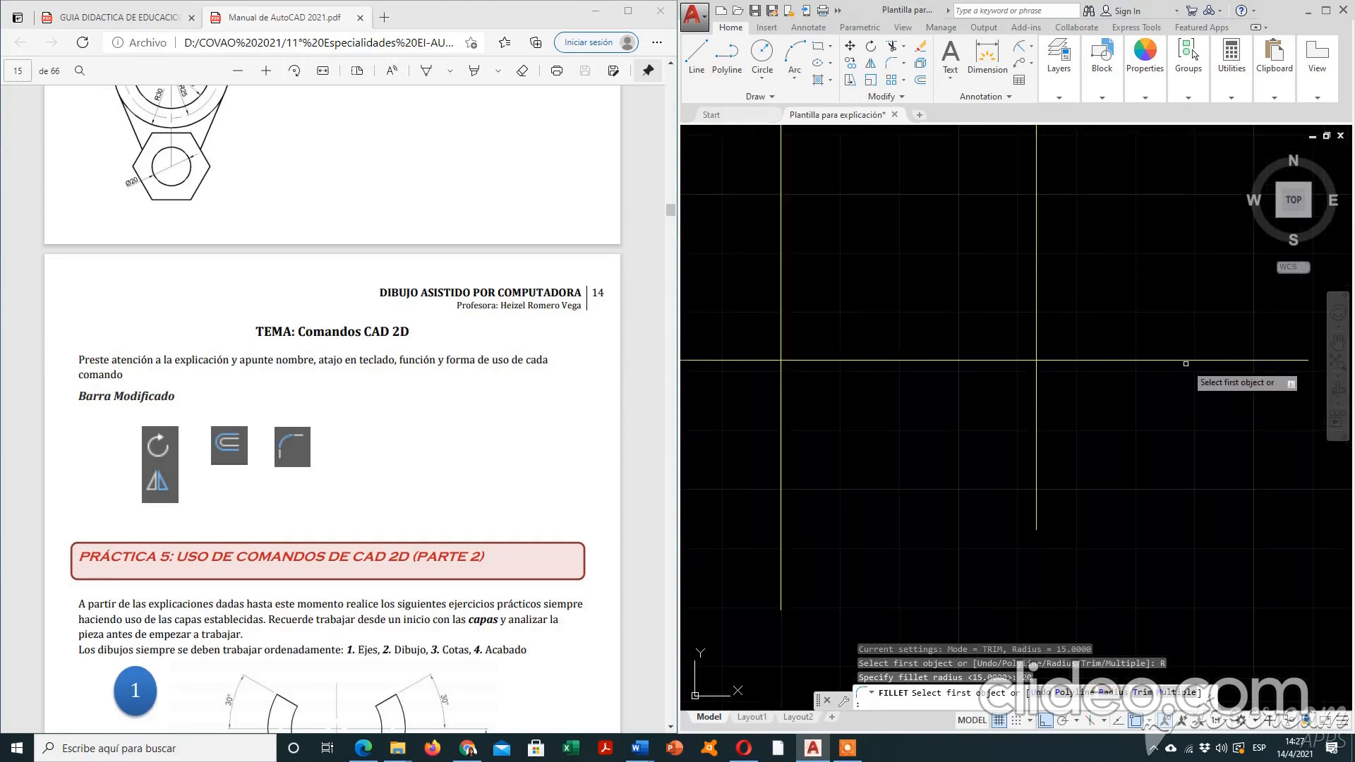
pyautogui.click(1036, 242)
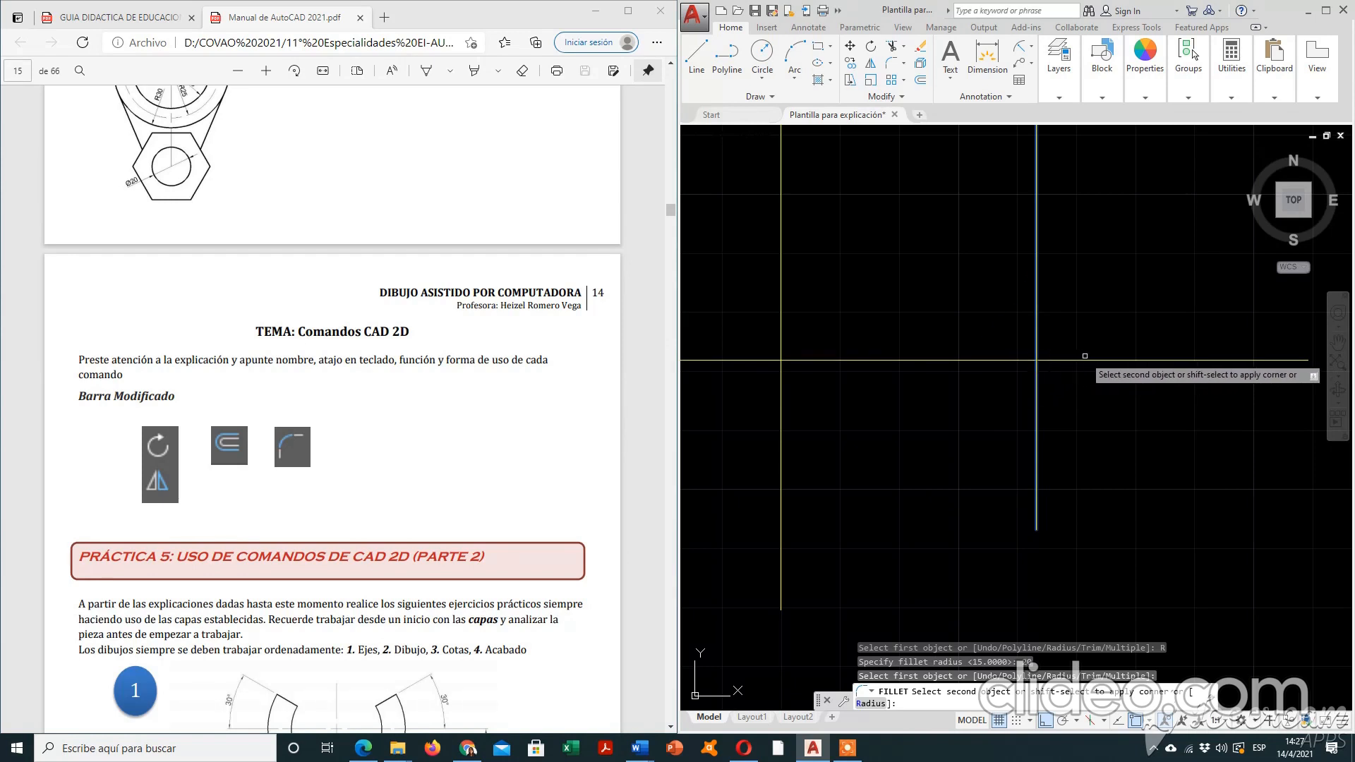
pyautogui.click(1141, 360)
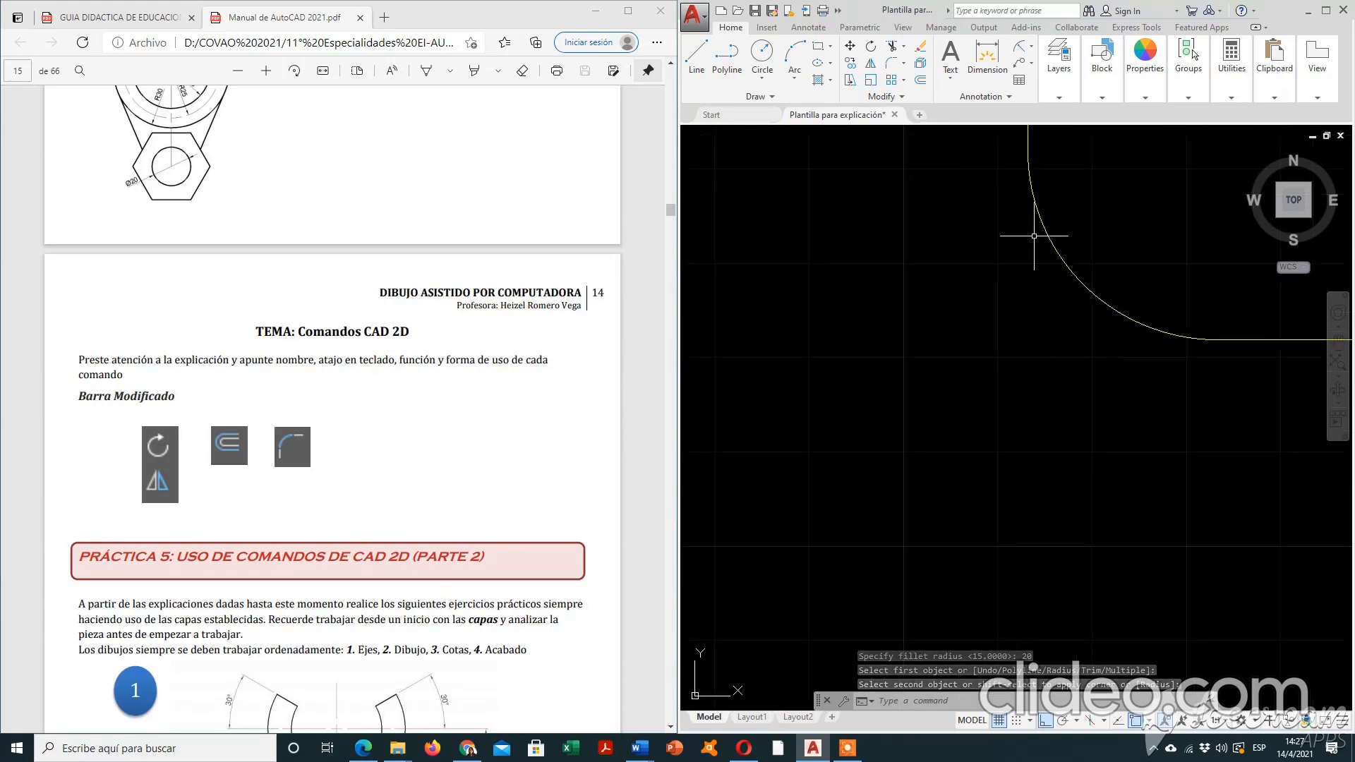
pyautogui.scroll(-2, 1023, 183)
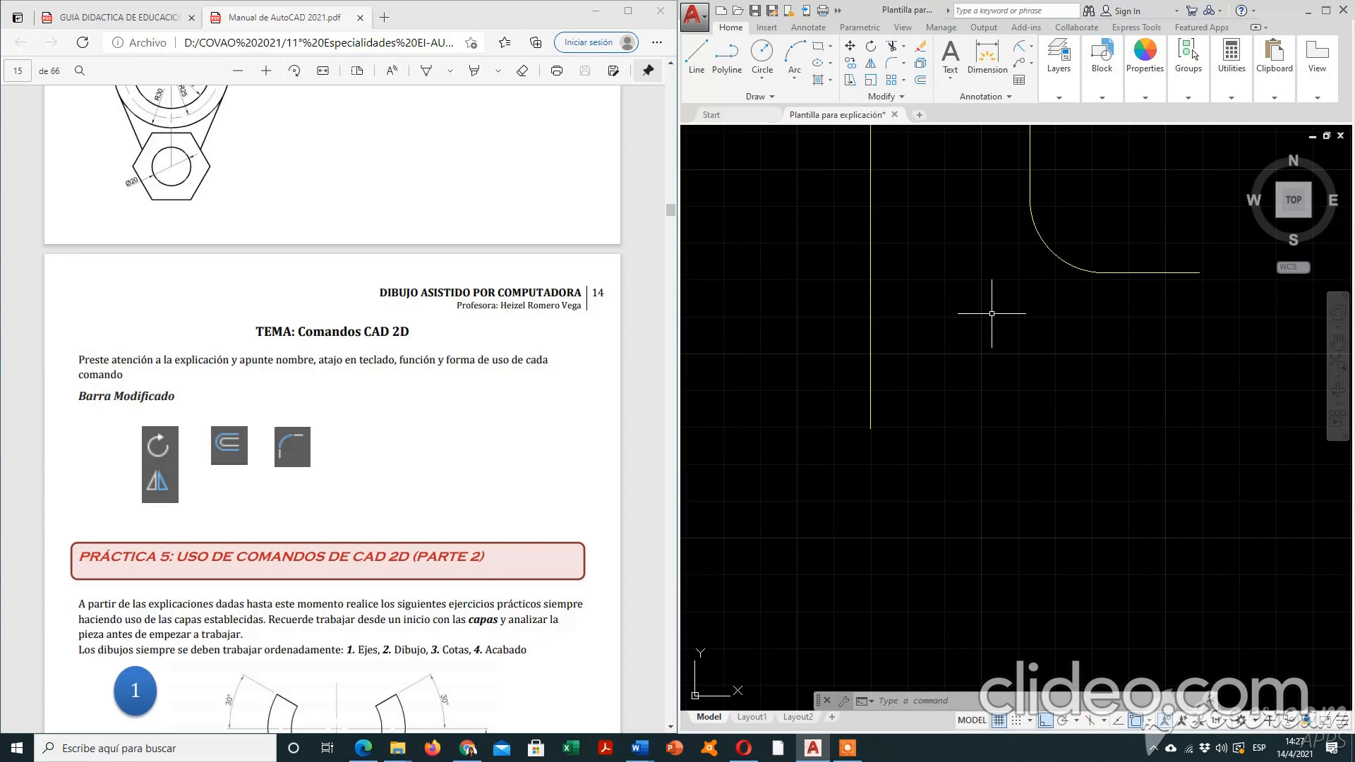
pyautogui.scroll(2, 992, 313)
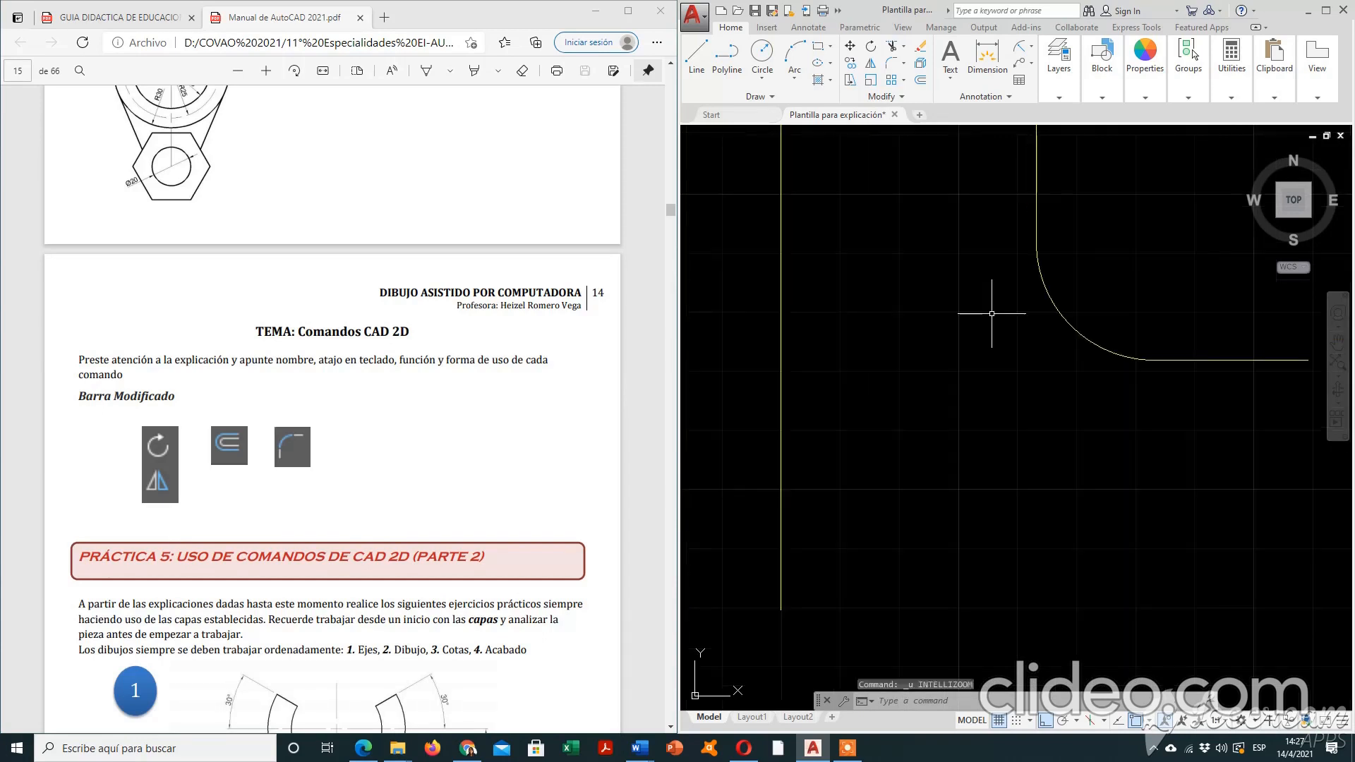
pyautogui.hotkey('ctrl', 'z')
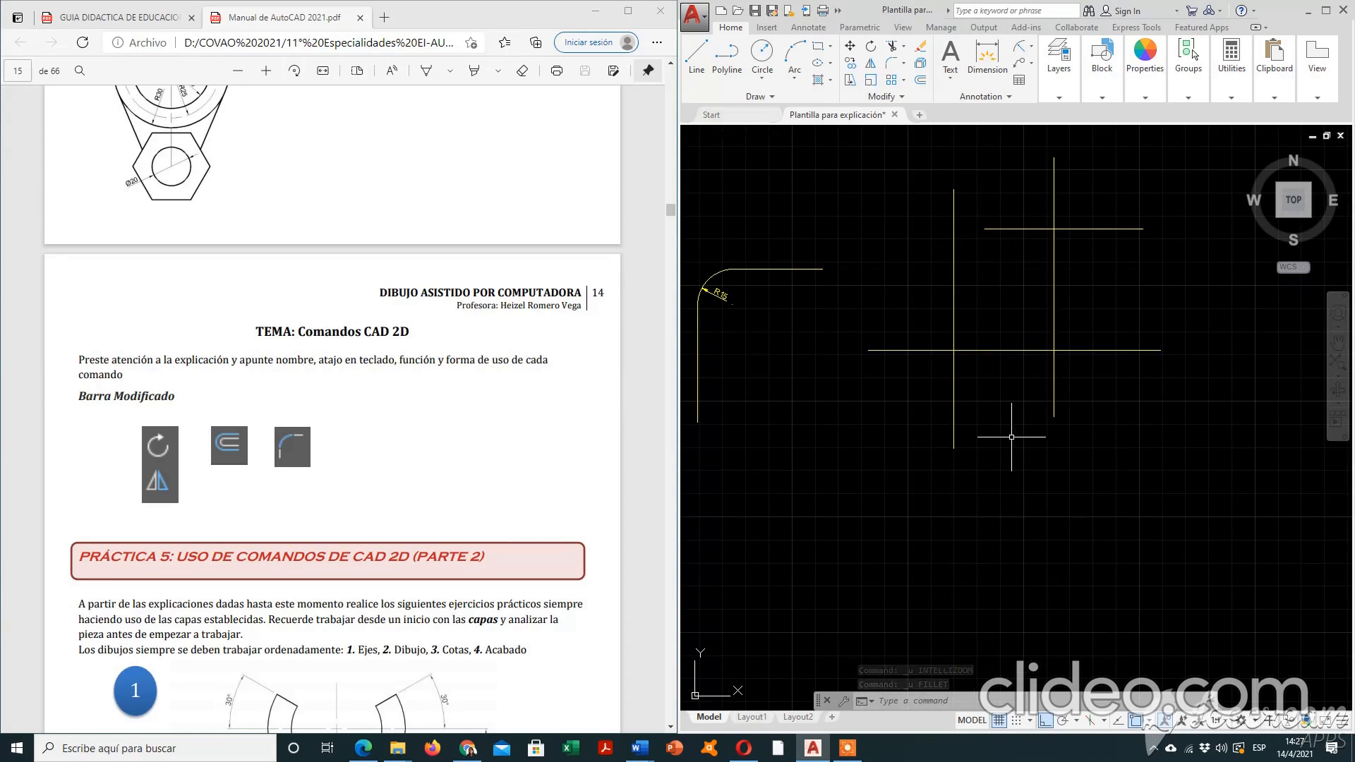
# Fillet the right vertical's upper portion and the lower horizontal's right portion with radius 20 in No trim mode.
pyautogui.write('f')
pyautogui.press('Return')
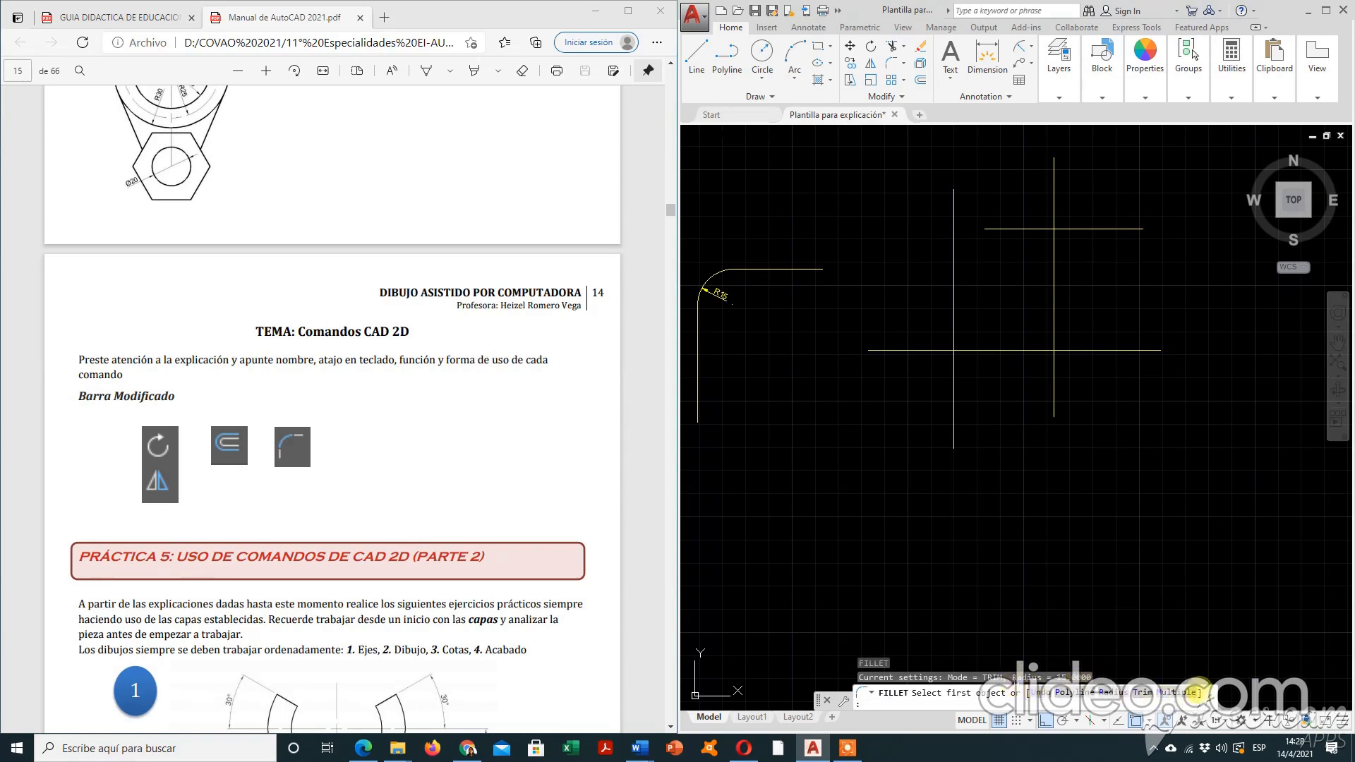
pyautogui.click(1143, 693)
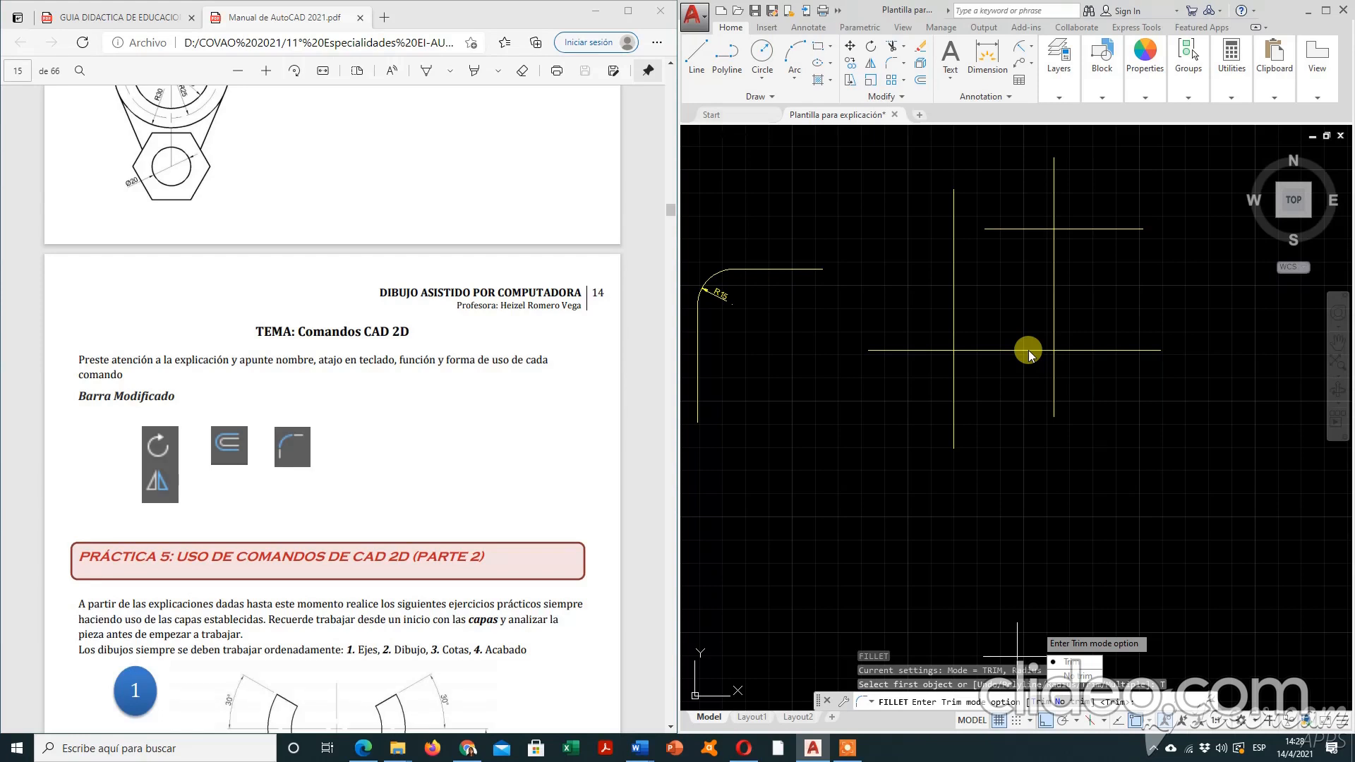
pyautogui.click(1062, 701)
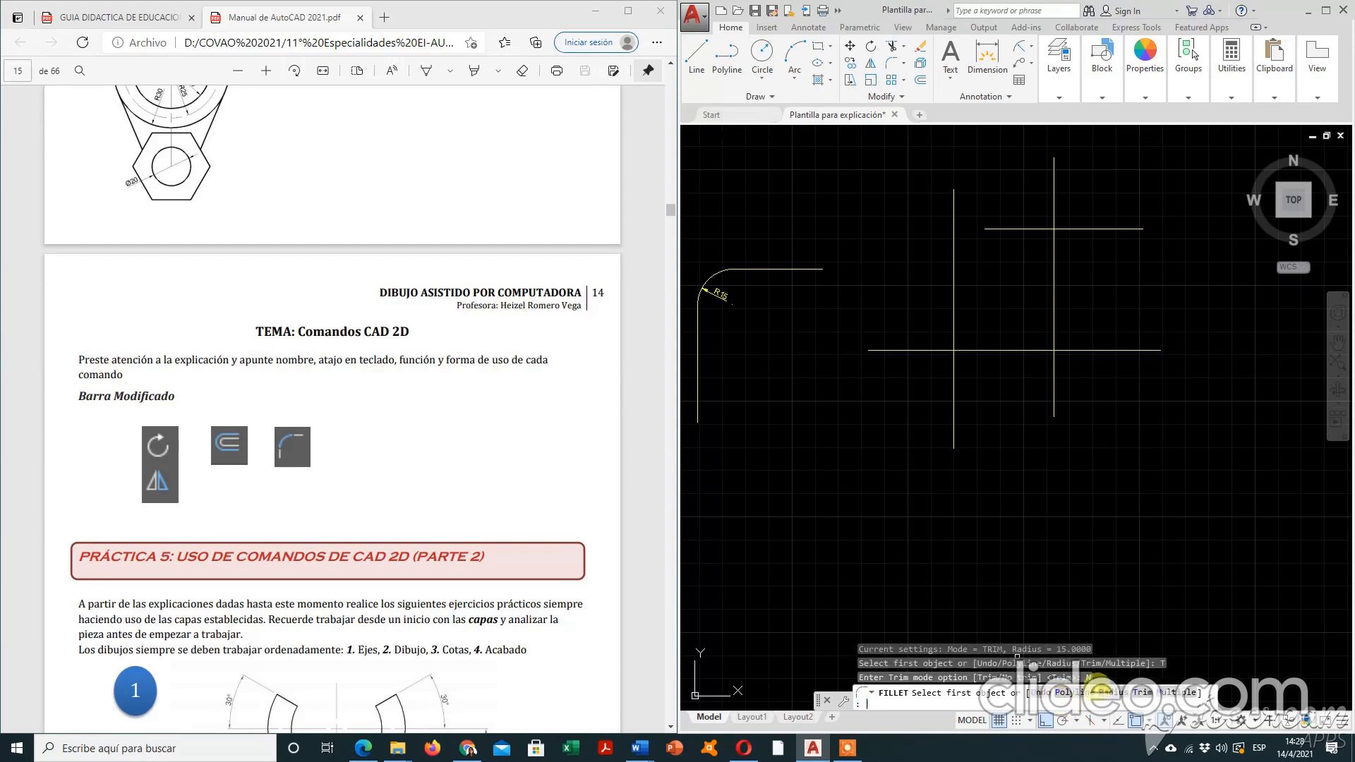
pyautogui.click(1102, 692)
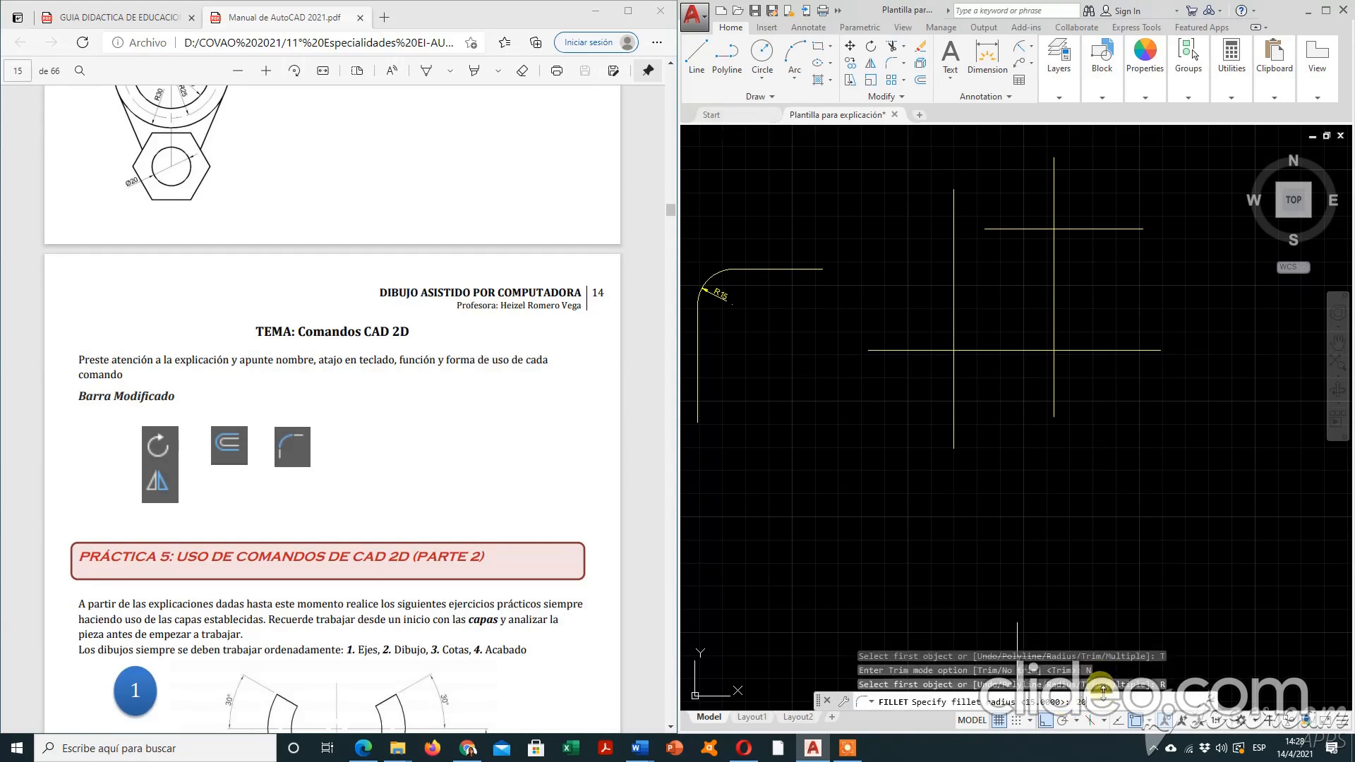
pyautogui.press('Return')
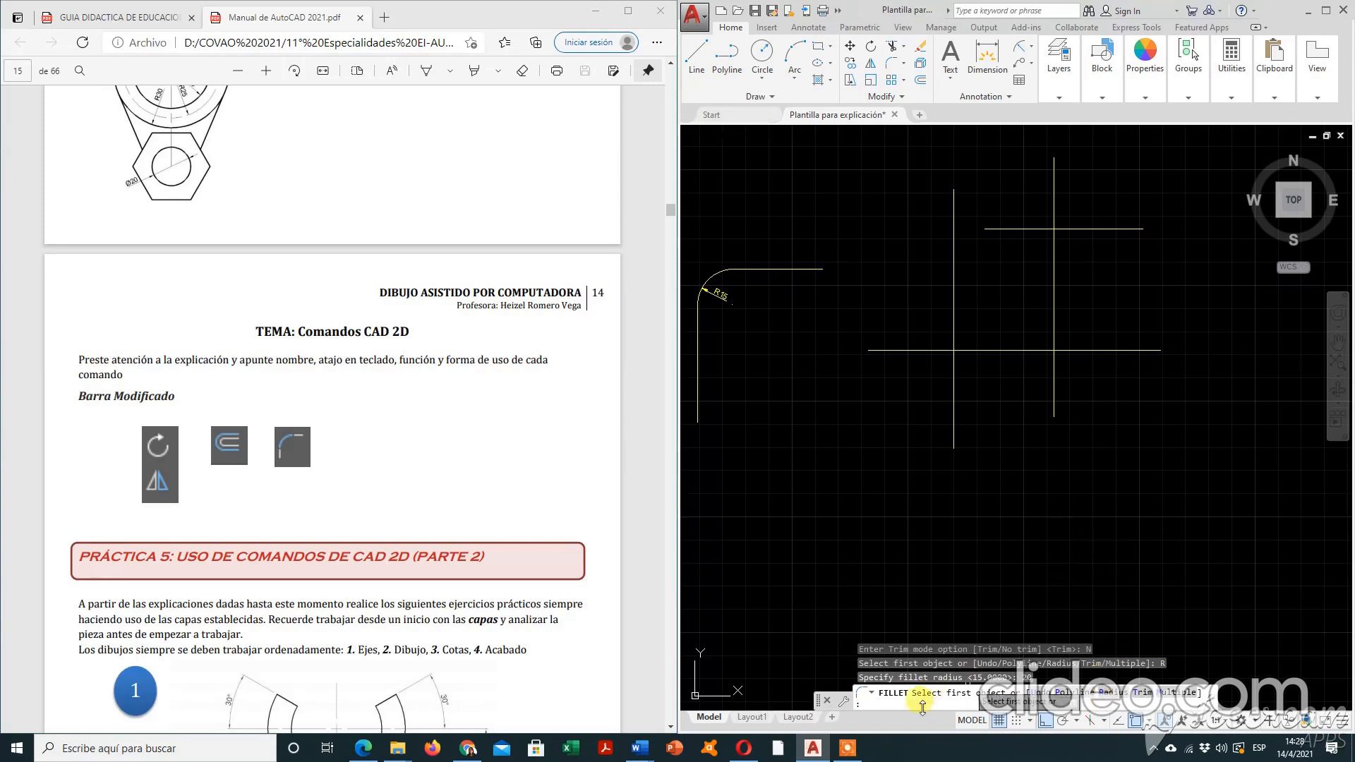
pyautogui.click(1055, 314)
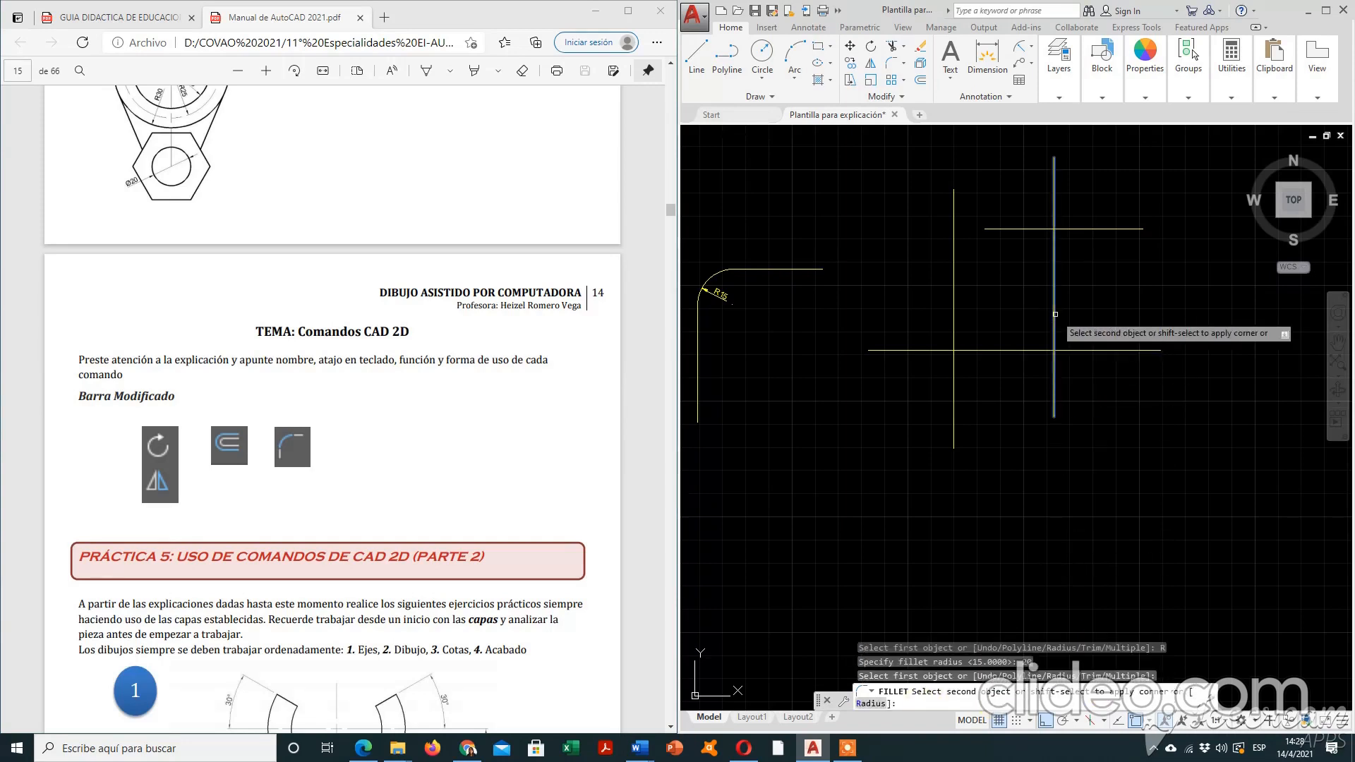
pyautogui.click(1094, 350)
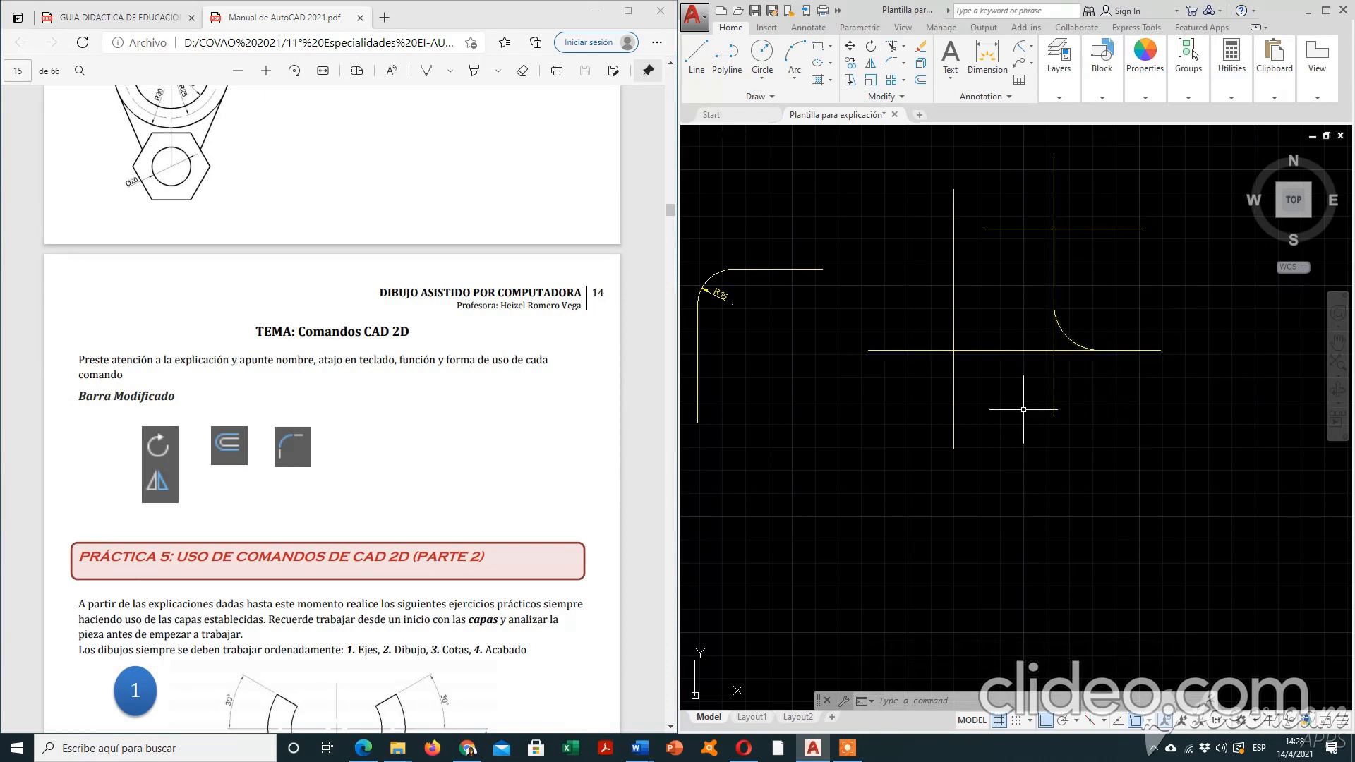
# Draw an L shape below the rounded corner: a line 15 units downward followed by one 15 units to the right.
pyautogui.click(697, 55)
pyautogui.click(818, 413)
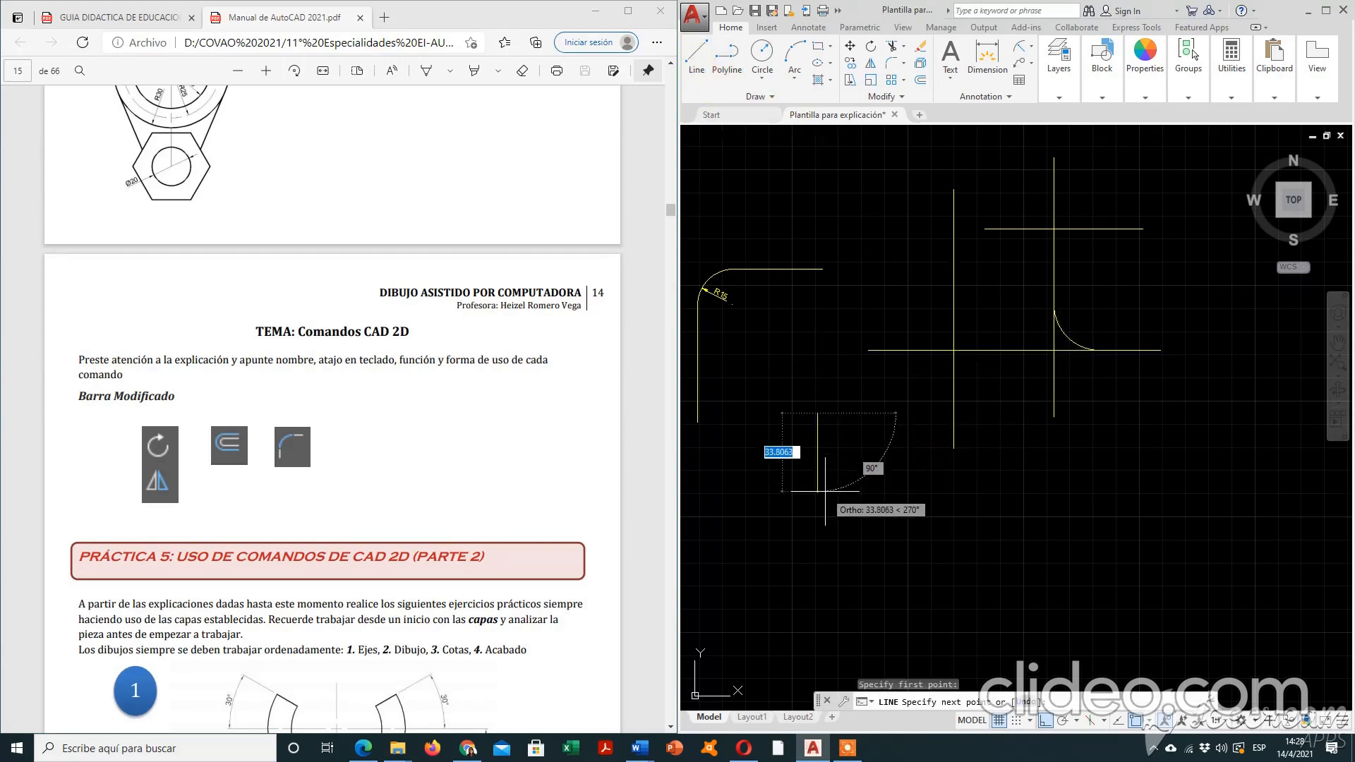
pyautogui.write('15')
pyautogui.press('Return')
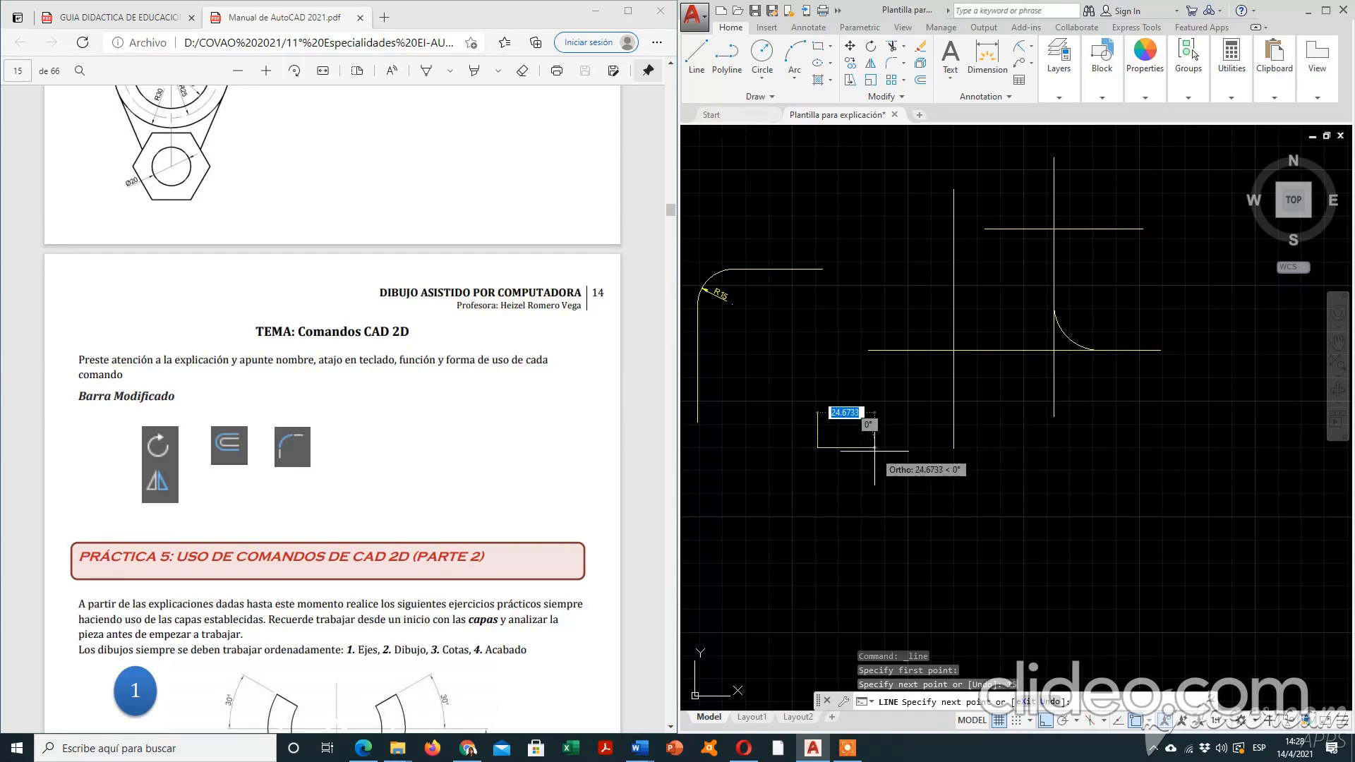
pyautogui.write('15')
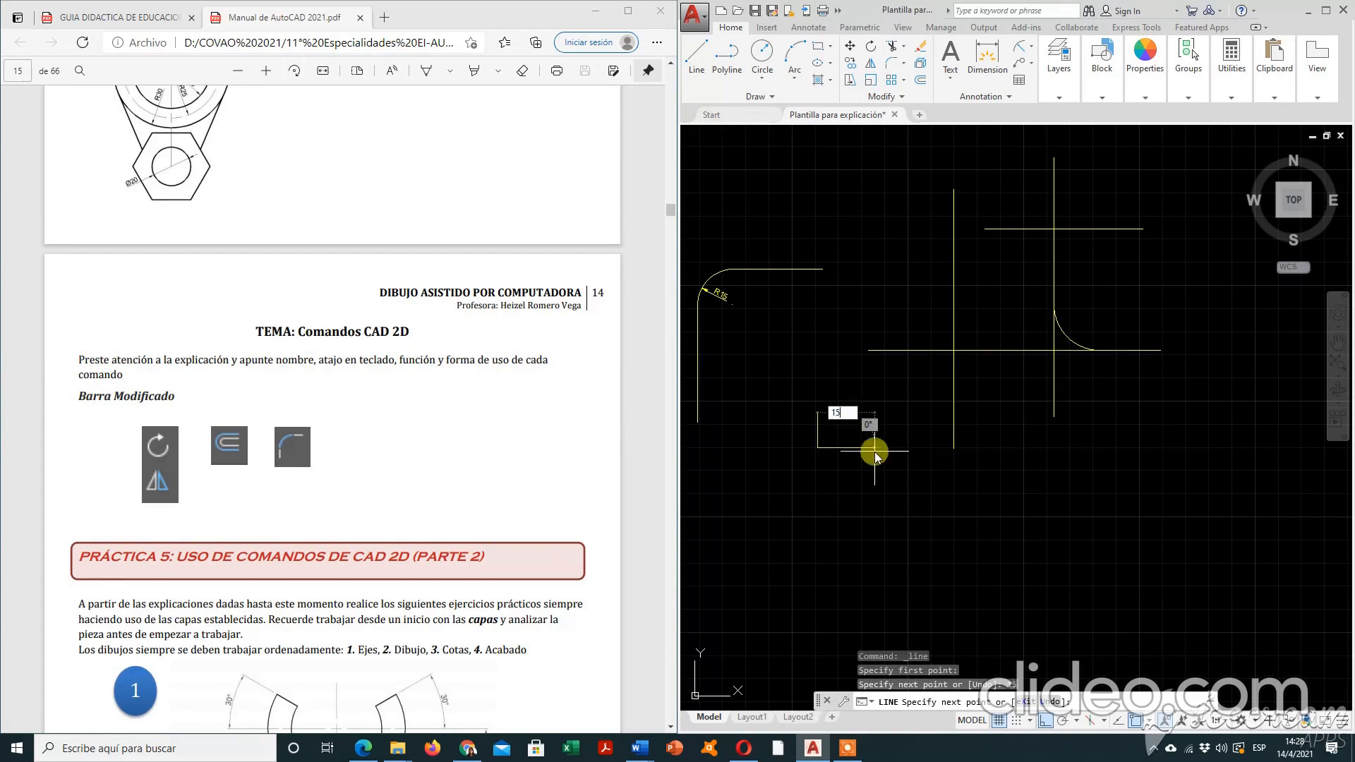
pyautogui.press('Return')
pyautogui.scroll(2, 832, 431)
pyautogui.scroll(2, 832, 432)
pyautogui.press('Escape')
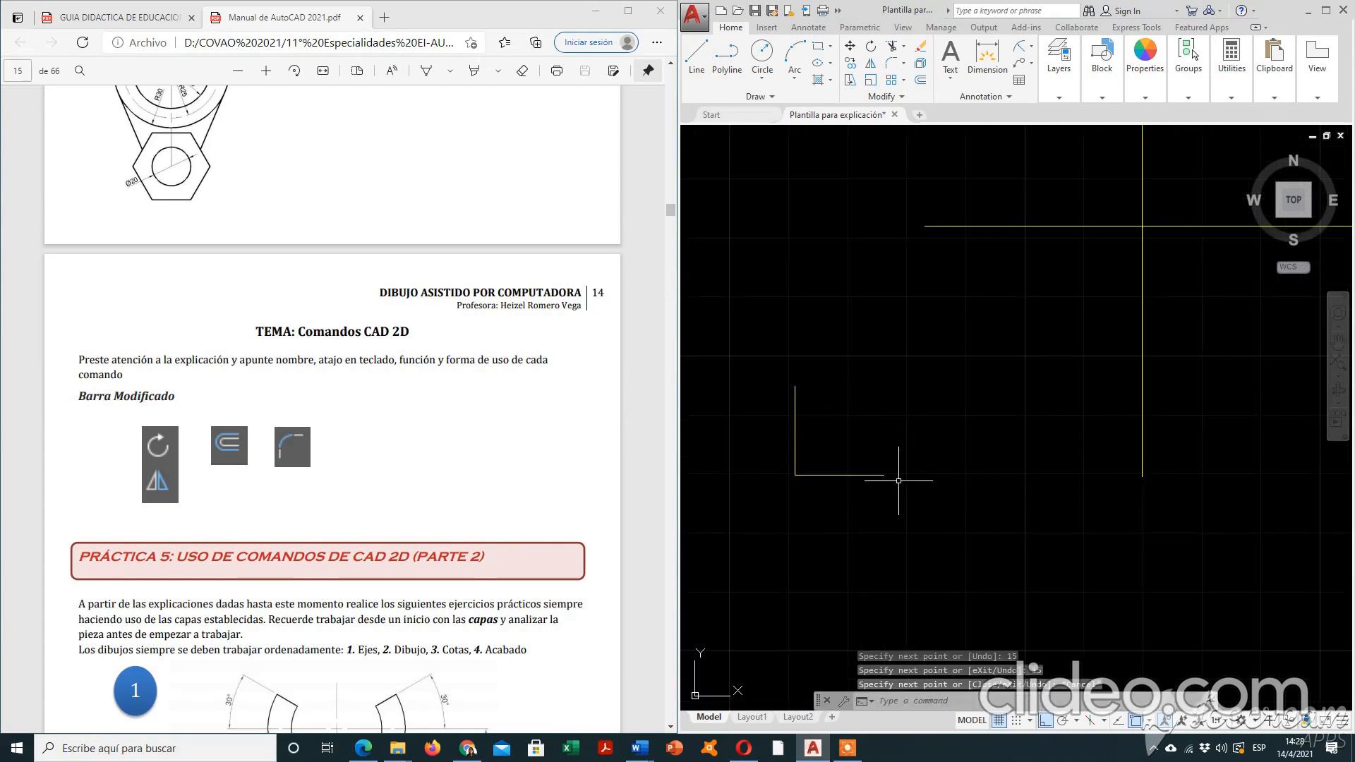
# Stretch the free end of the small L's horizontal line farther to the right.
pyautogui.click(868, 476)
pyautogui.click(884, 475)
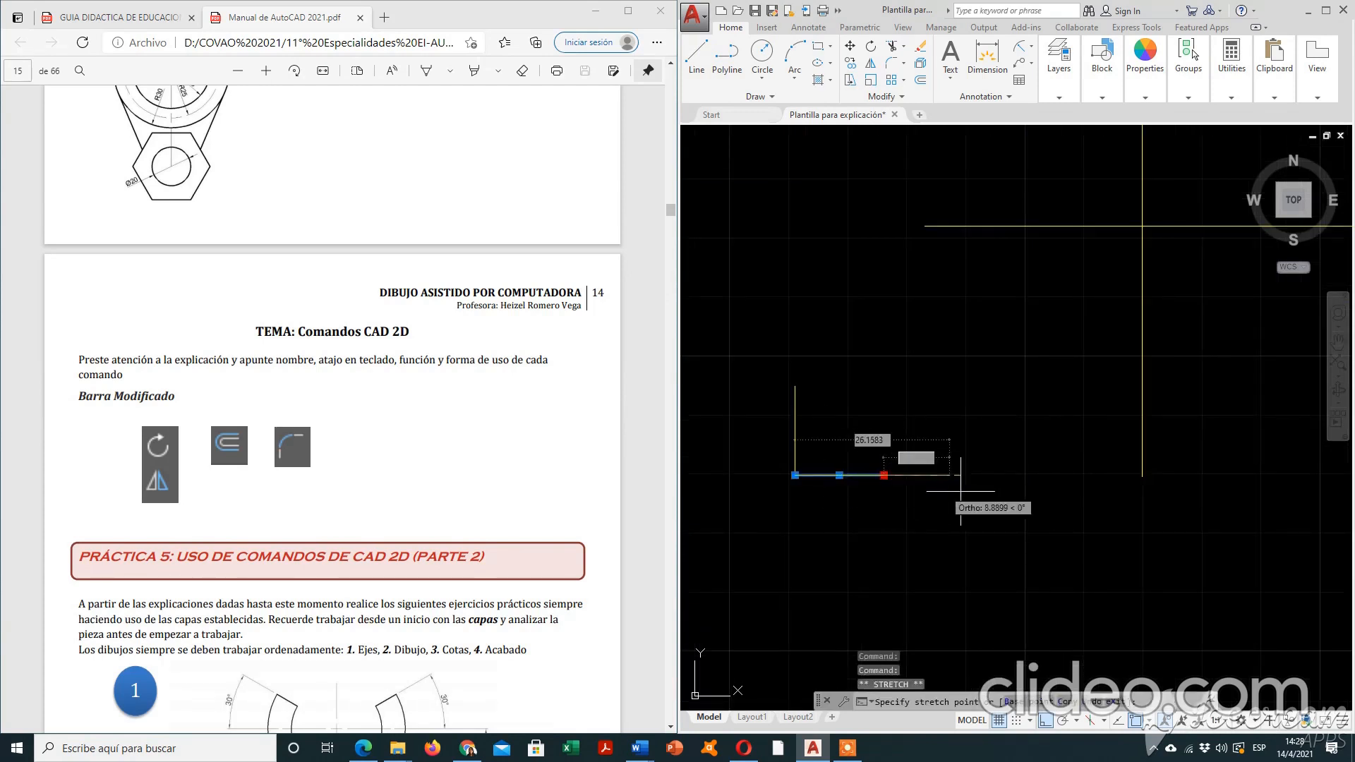
pyautogui.press('Escape')
pyautogui.moveTo(890, 524); pyautogui.dragTo(1051, 549, button='middle')
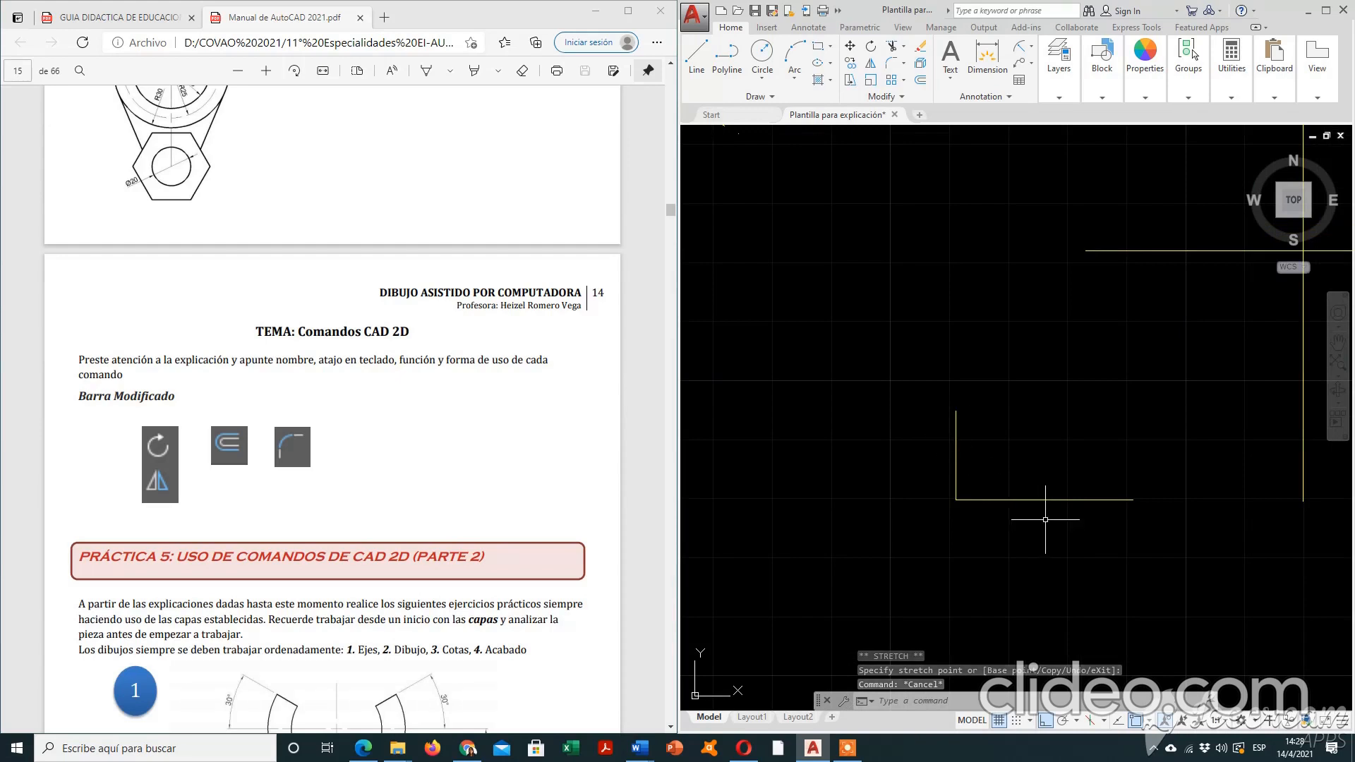
# Set the fillet mode back to Trim and try a radius 20 fillet between the small L's vertical and horizontal lines.
pyautogui.write('F')
pyautogui.press('Return')
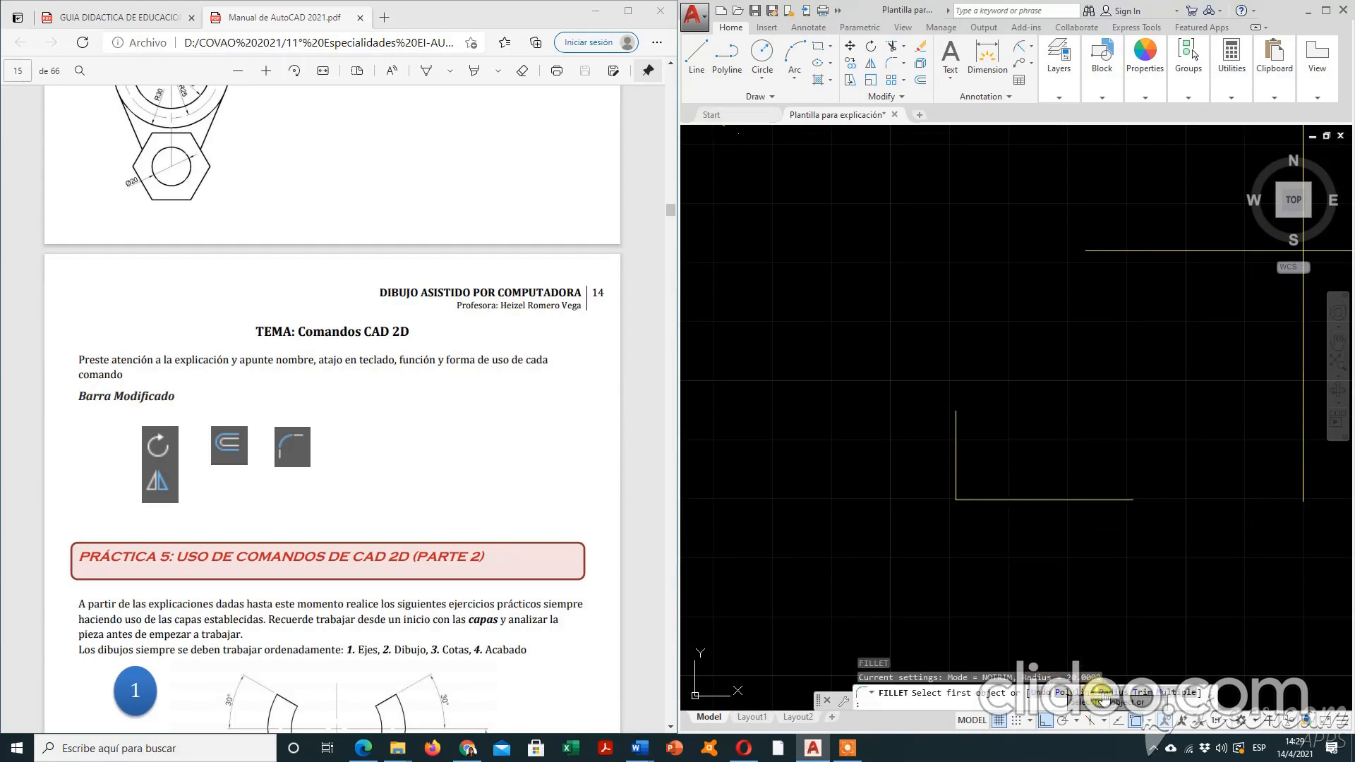
pyautogui.click(1139, 696)
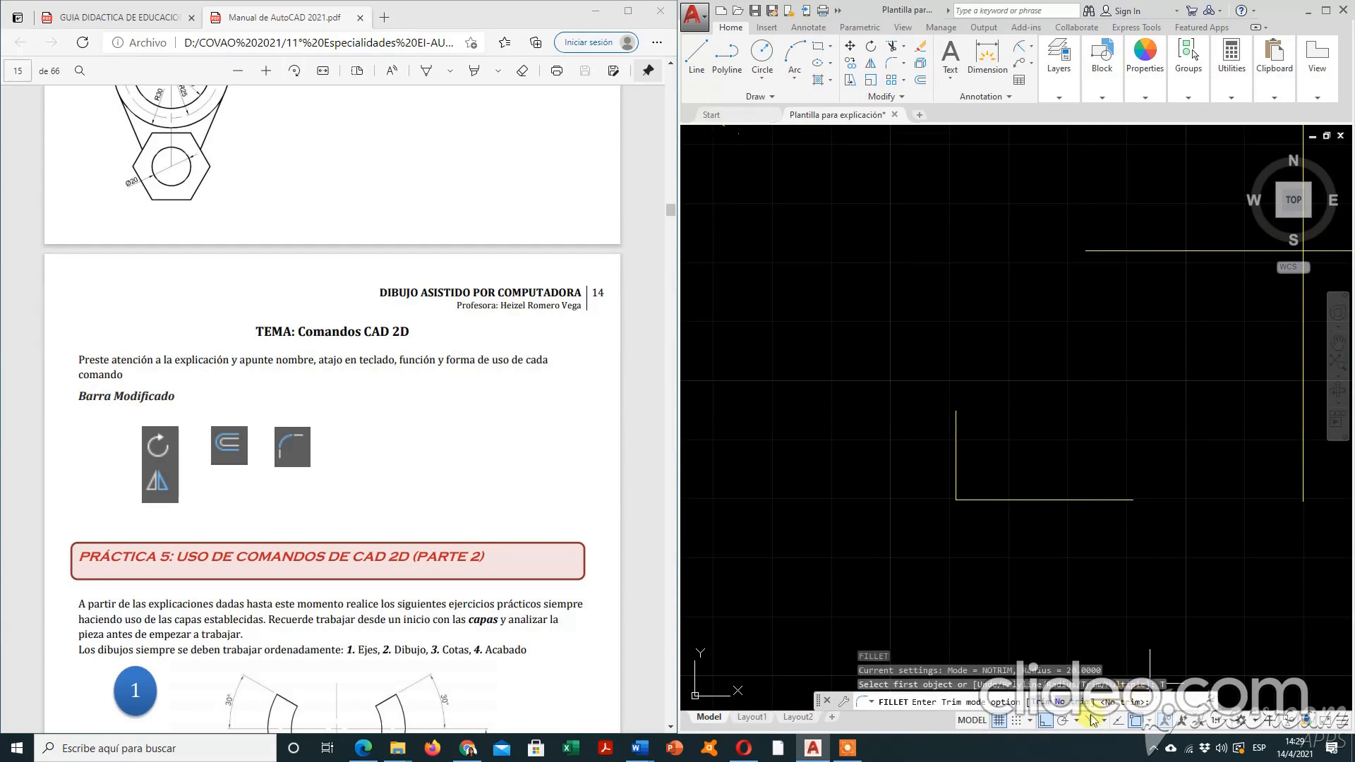
pyautogui.click(1036, 705)
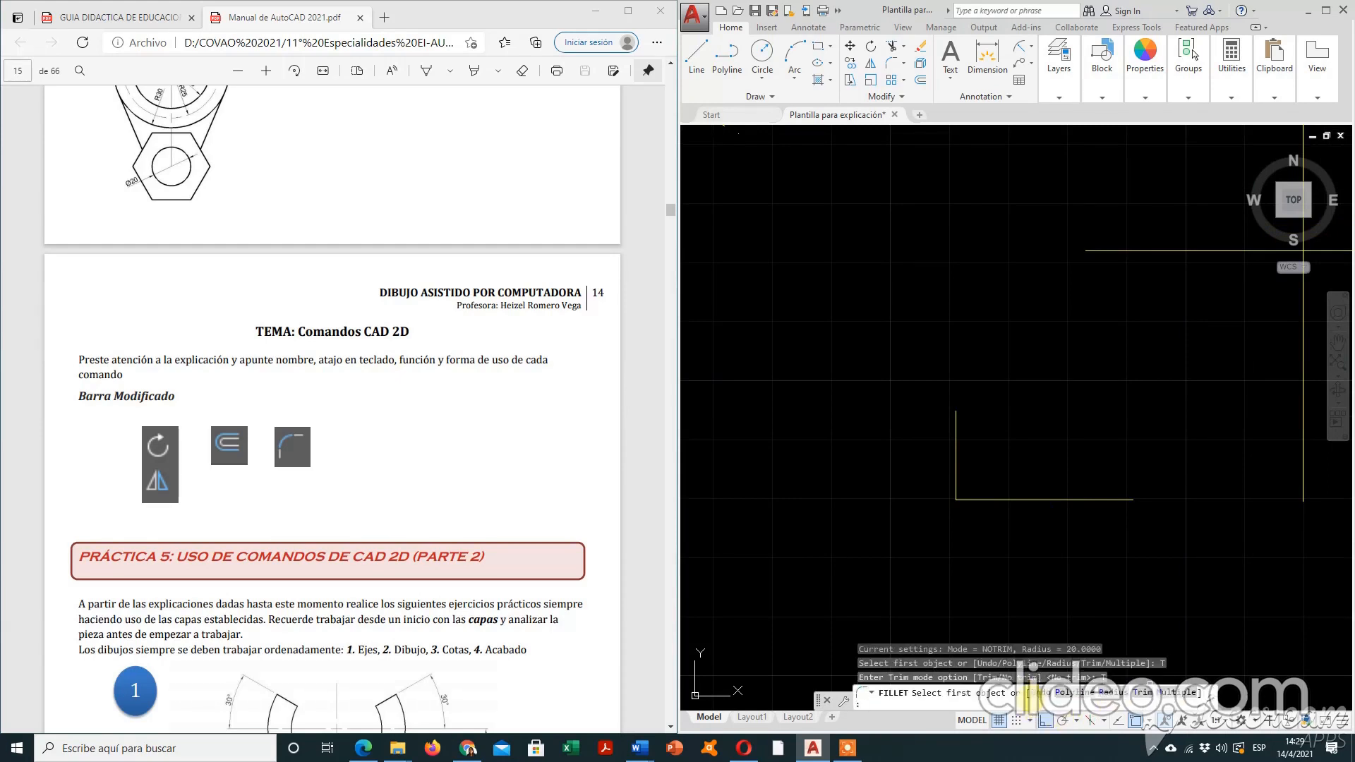
pyautogui.click(1117, 698)
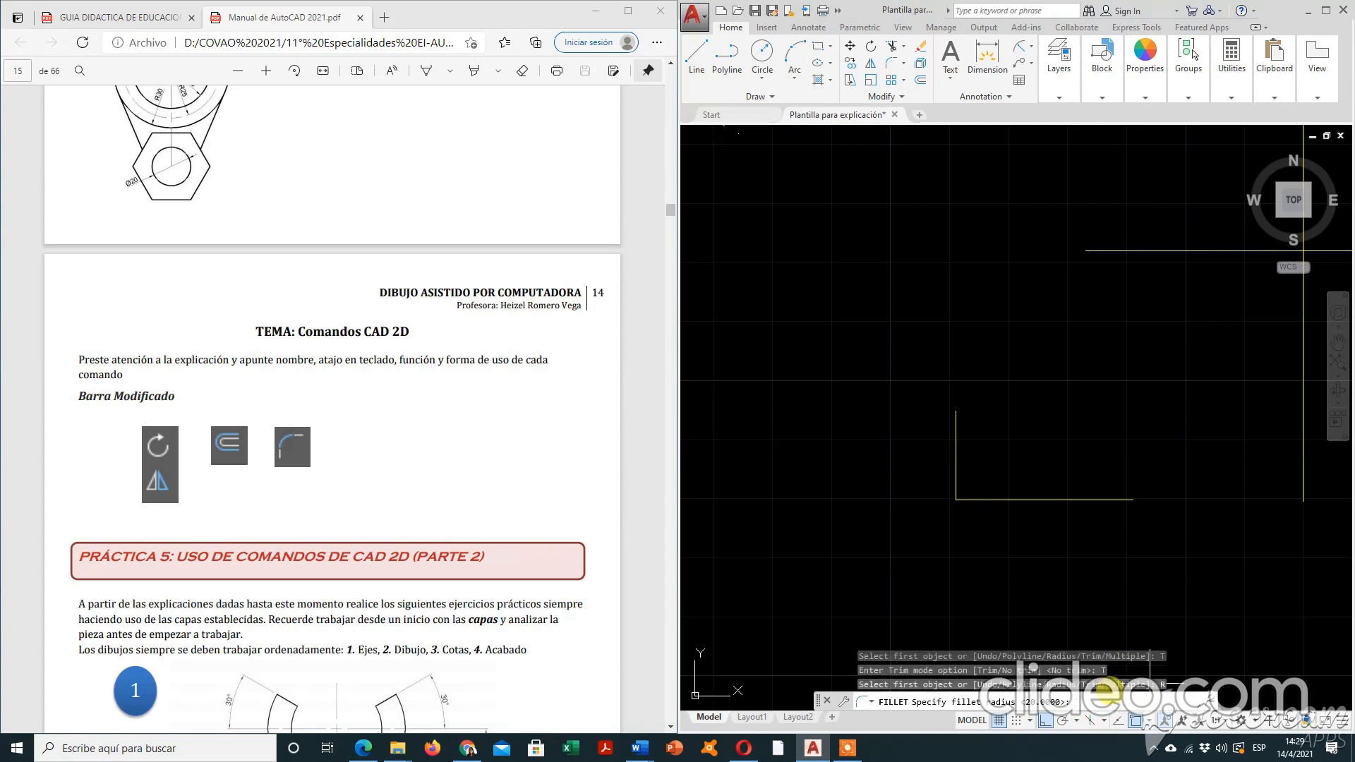
pyautogui.write('20')
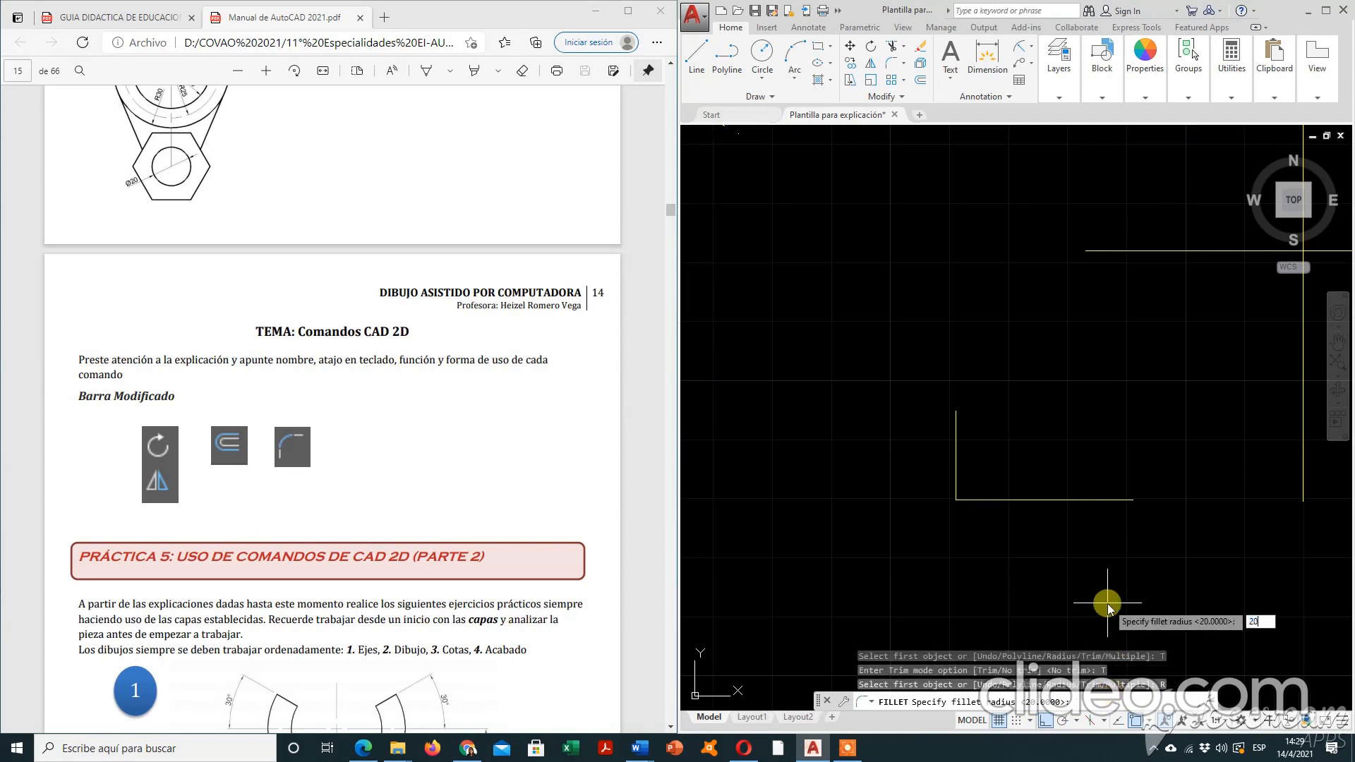
pyautogui.press('Return')
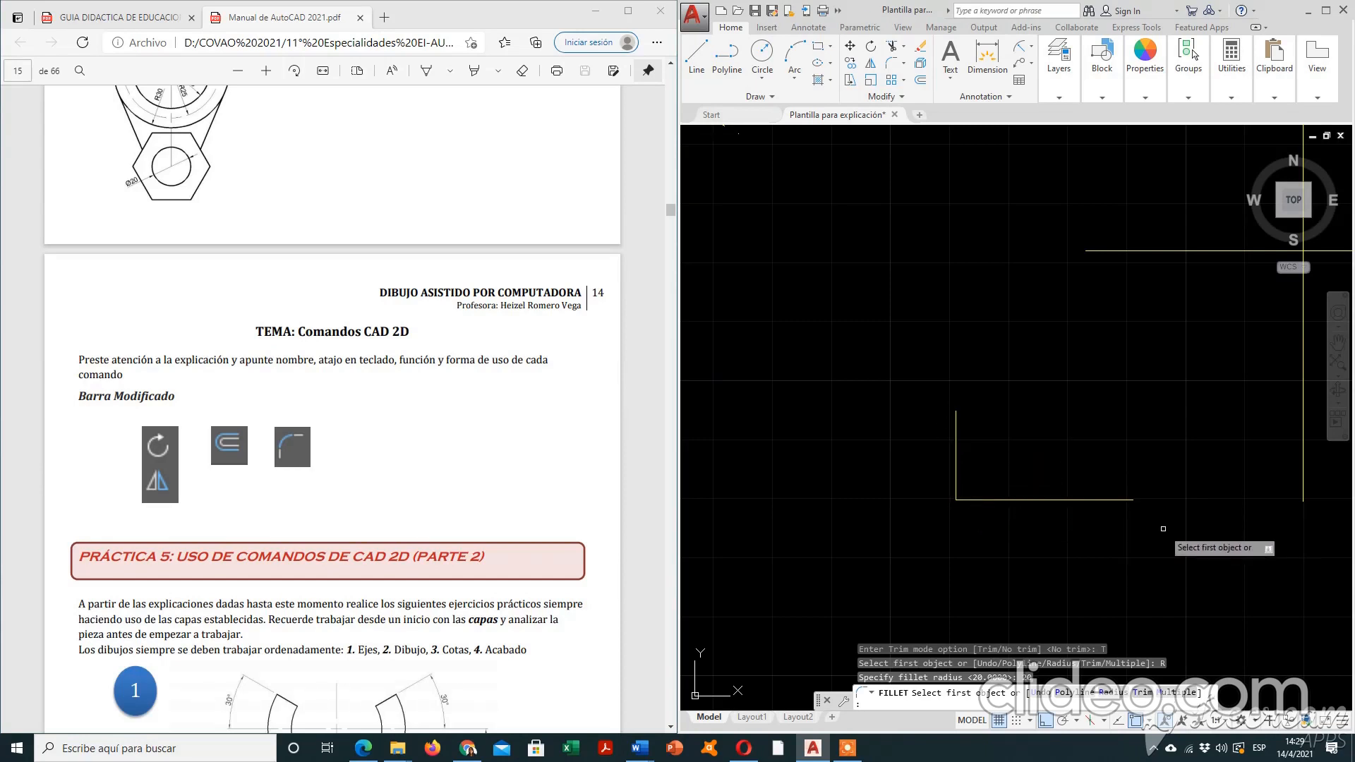
pyautogui.click(956, 437)
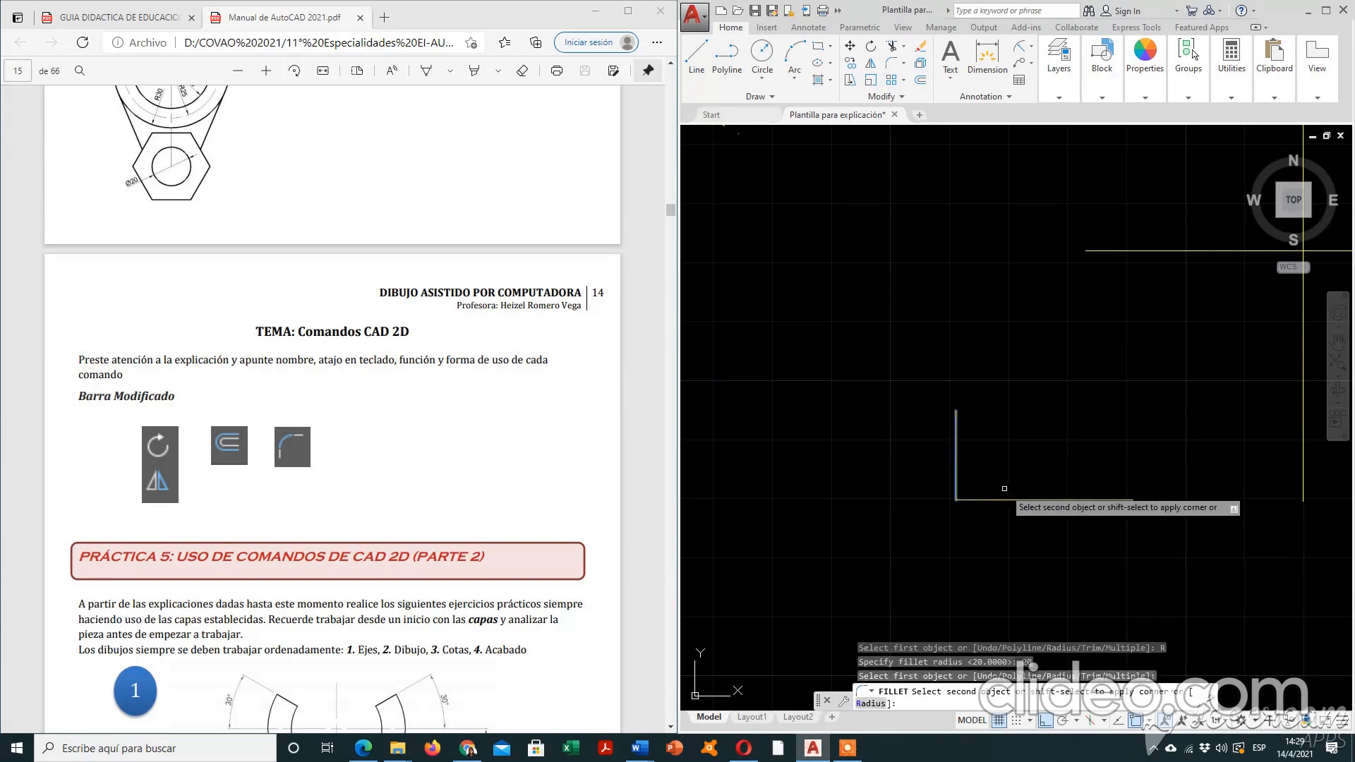
pyautogui.click(1001, 500)
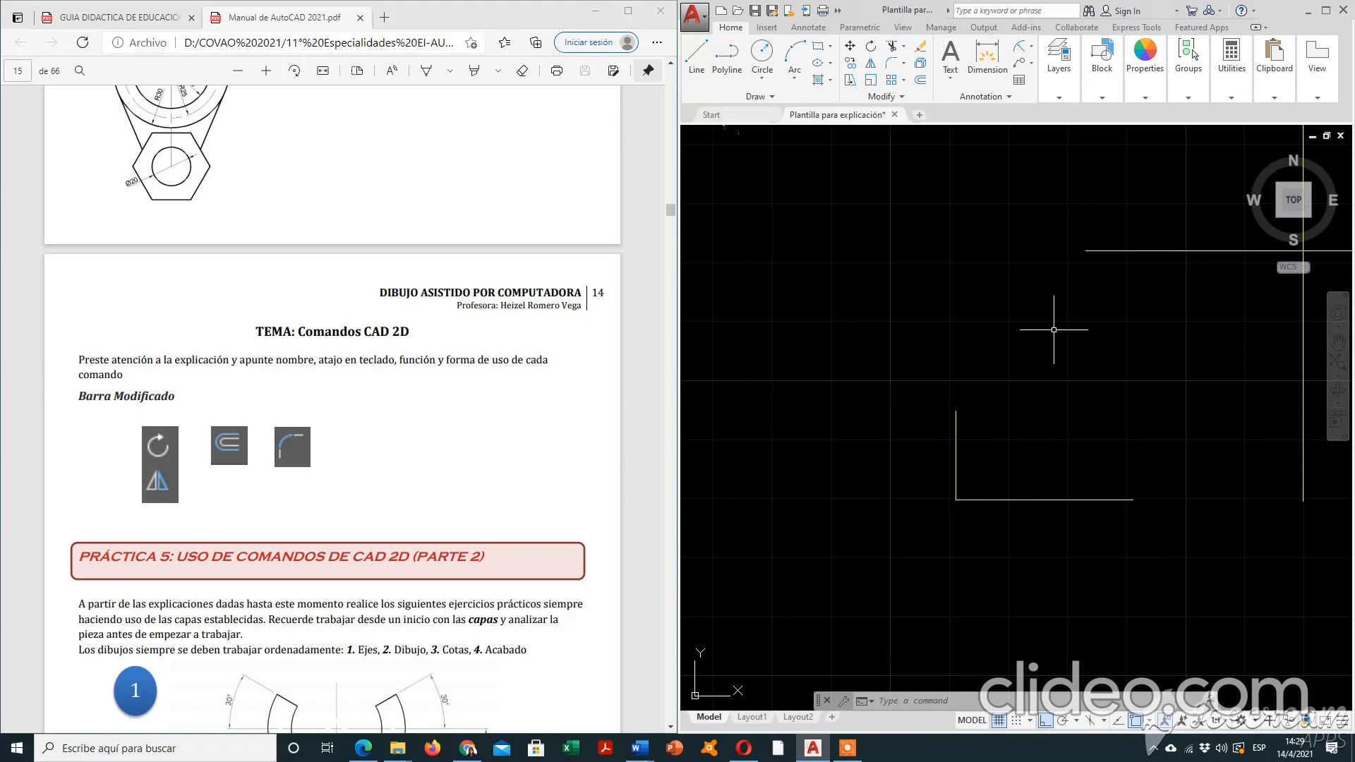
pyautogui.press('Escape')
pyautogui.scroll(-6, 1015, 423)
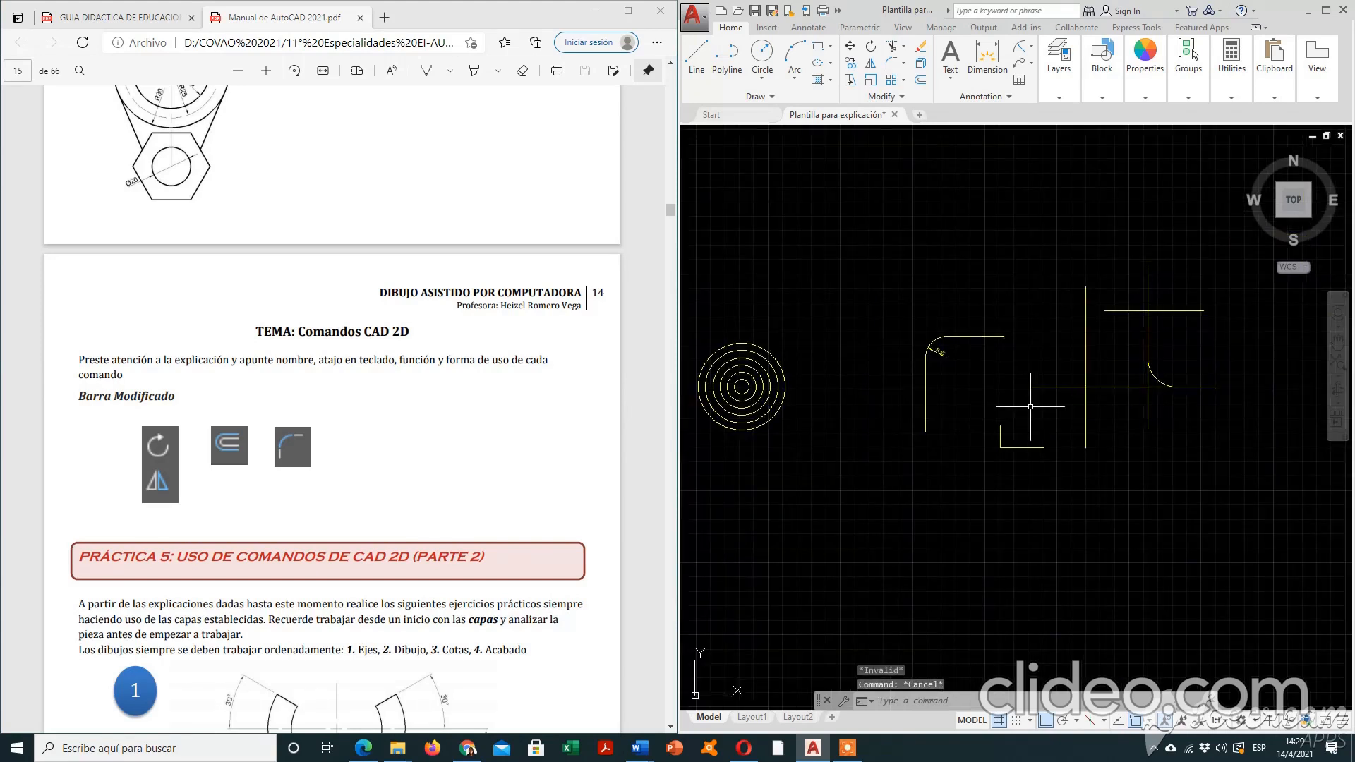
pyautogui.click(902, 68)
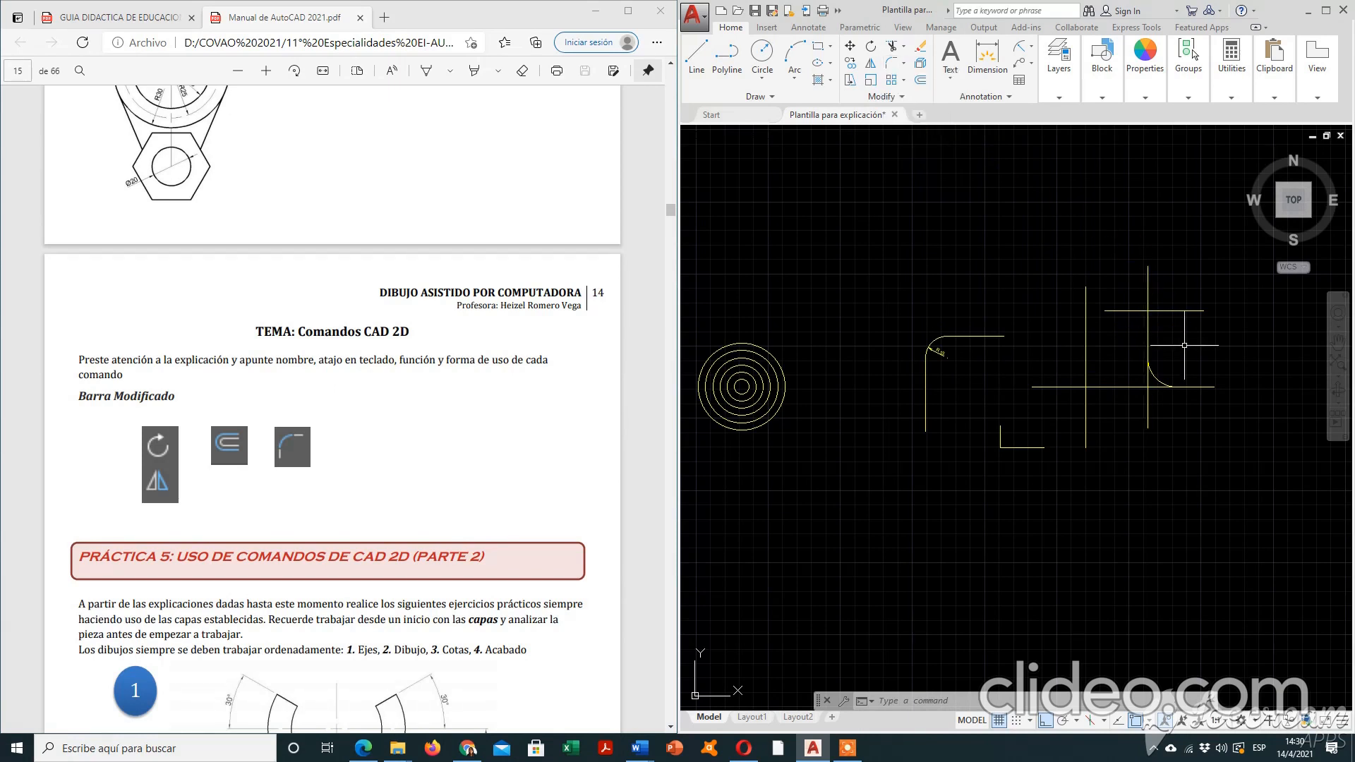
pyautogui.write('CHa')
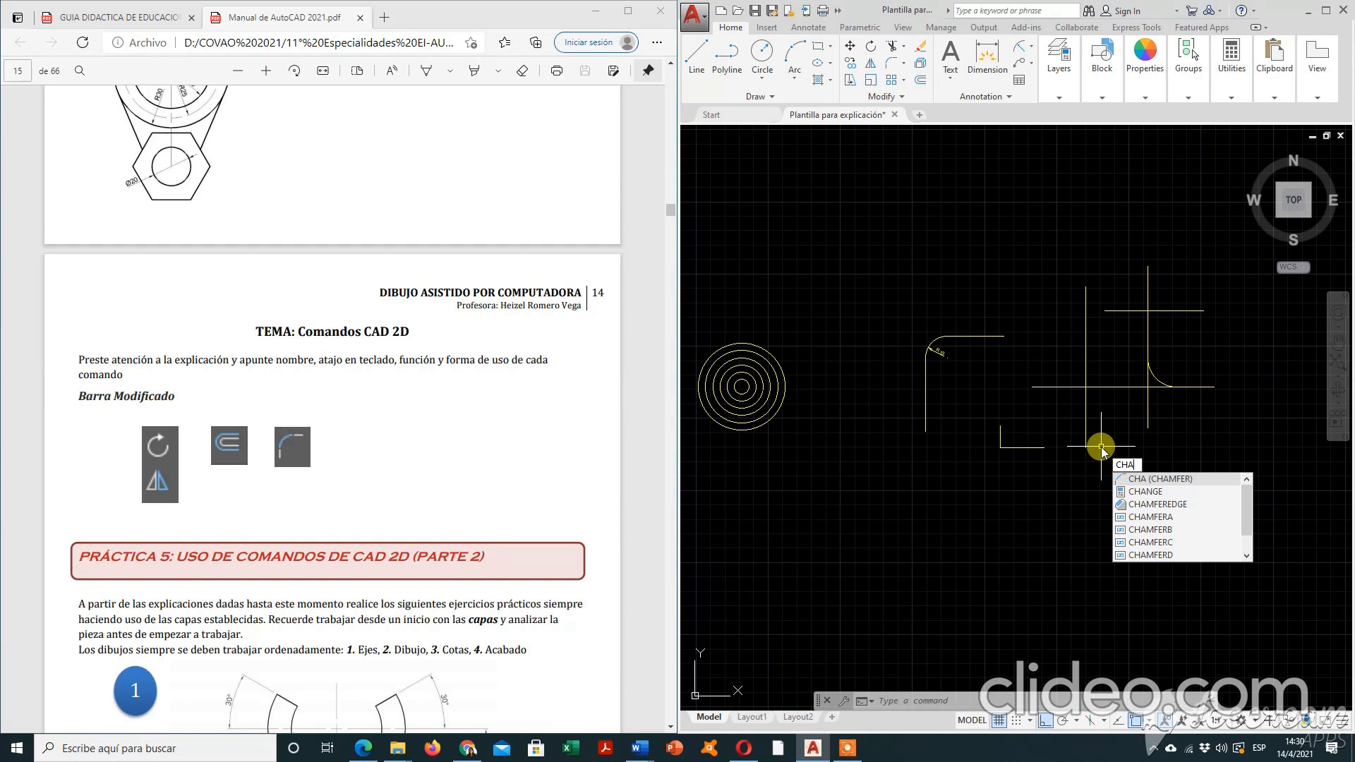
pyautogui.press('Escape')
pyautogui.press('Escape')
# Draw a larger L shape beyond the crossing lines: 60 units downward, followed by 50 units to the right.
pyautogui.moveTo(1168, 480); pyautogui.dragTo(841, 500, button='middle')
pyautogui.click(697, 55)
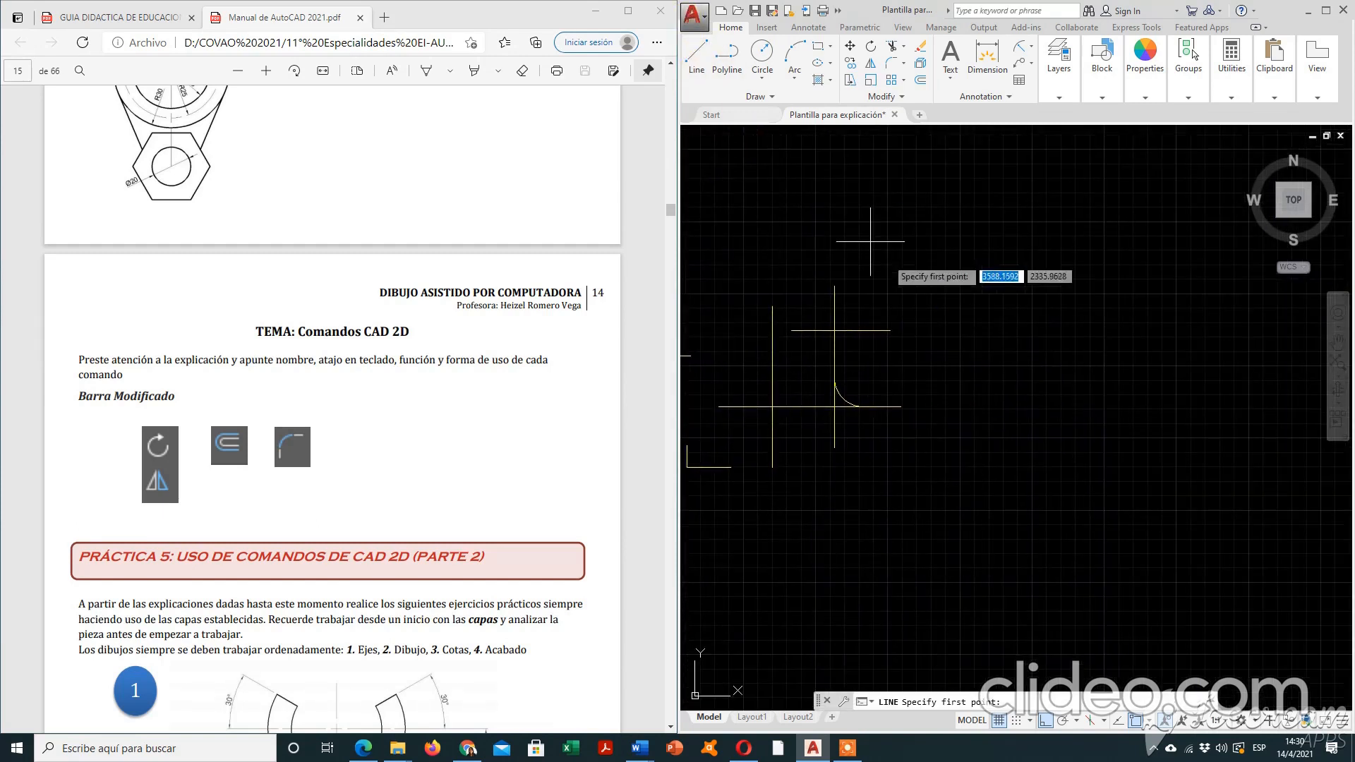
pyautogui.click(991, 296)
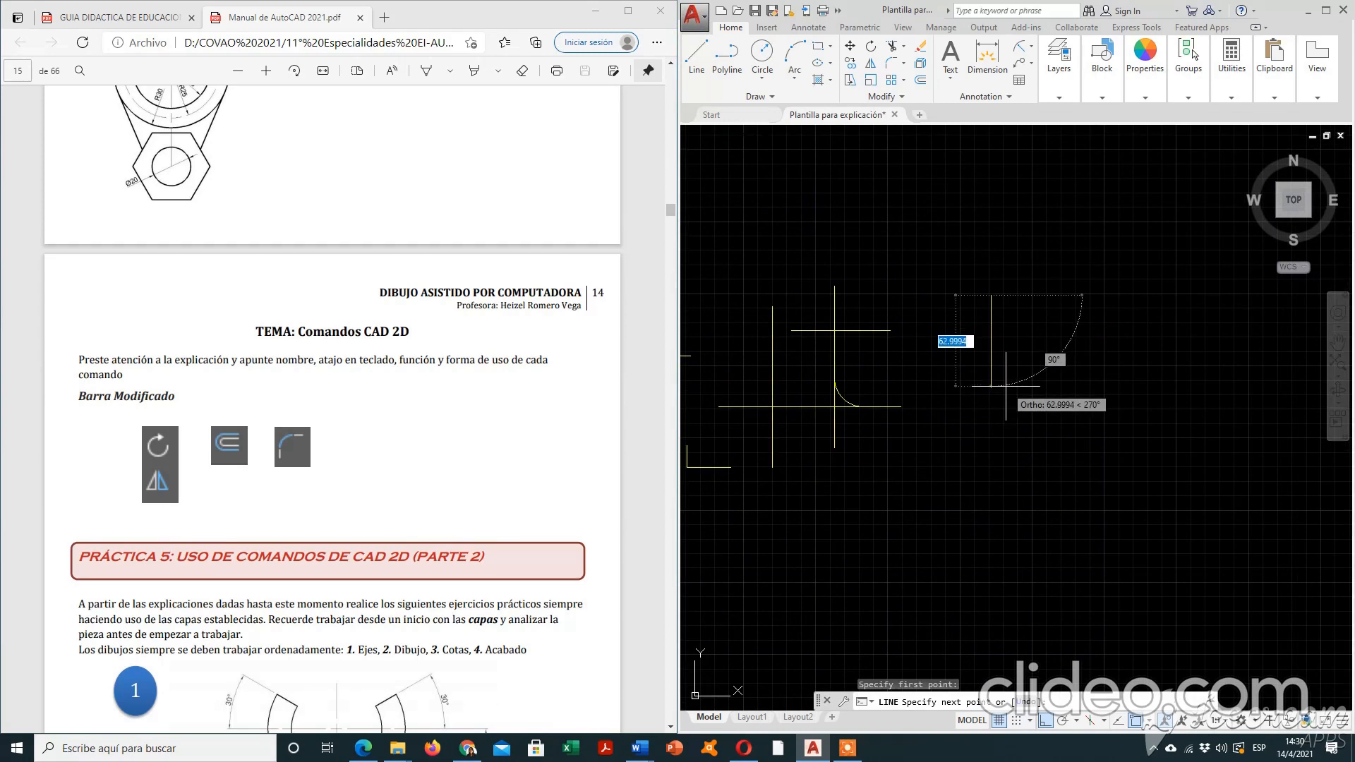
pyautogui.write('60')
pyautogui.press('Return')
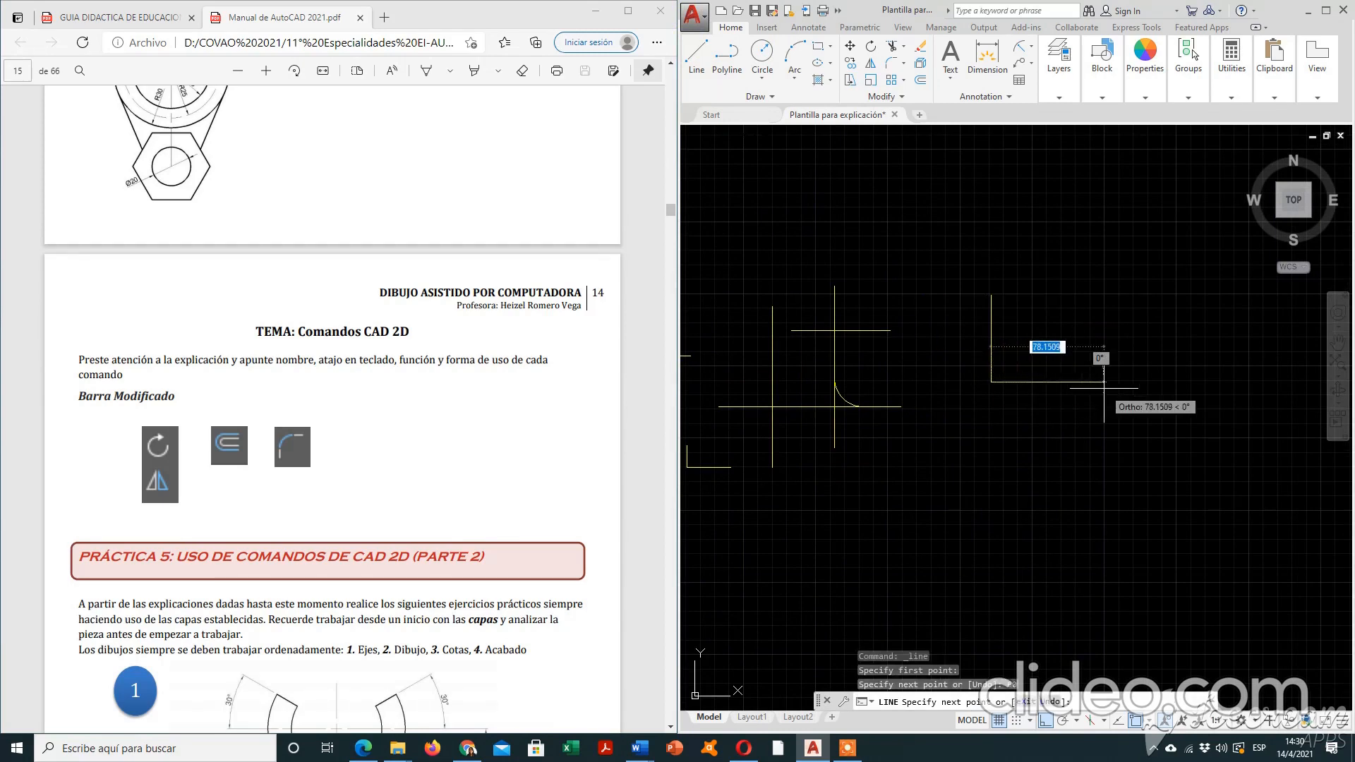
pyautogui.write('50')
pyautogui.press('Return')
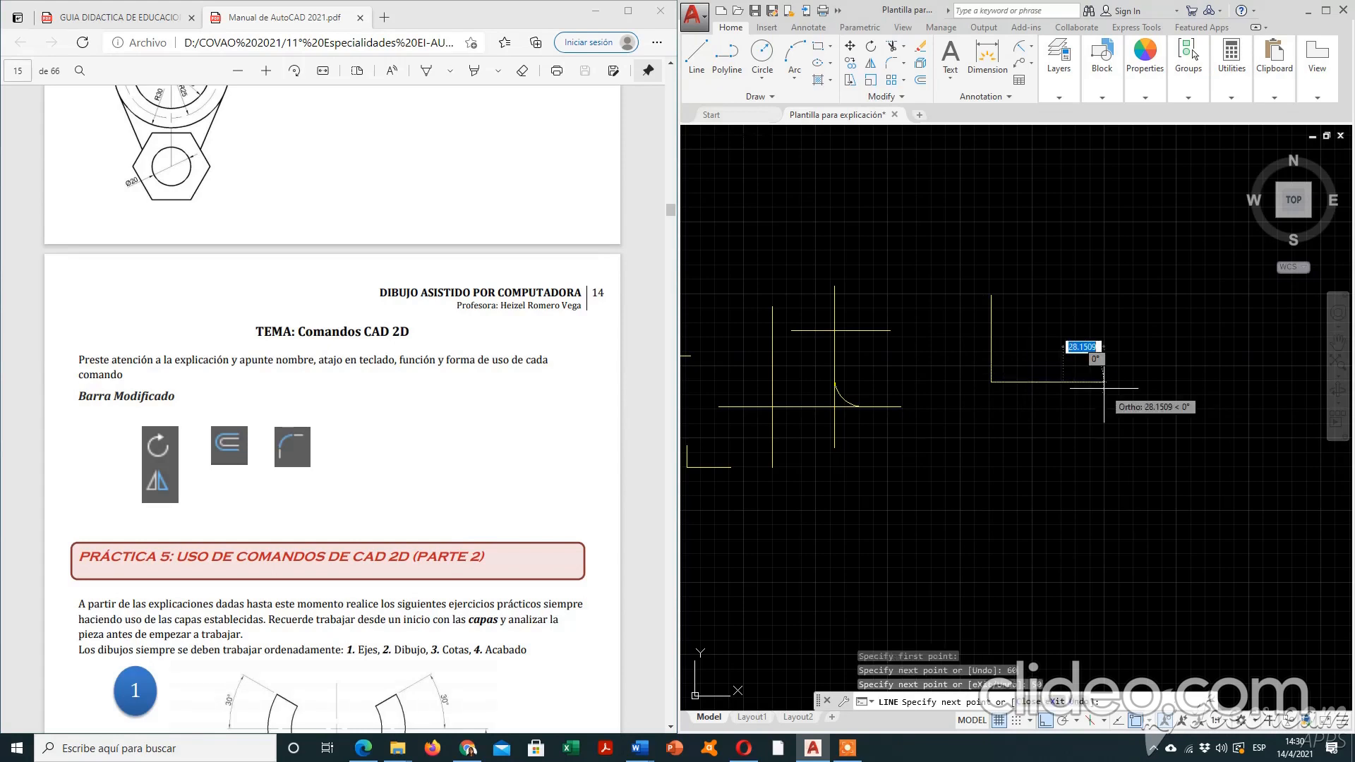
pyautogui.press('Escape')
# Chamfer the larger L's corner with distance 10 along the vertical line and distance 20 along the horizontal line.
pyautogui.scroll(4, 1002, 381)
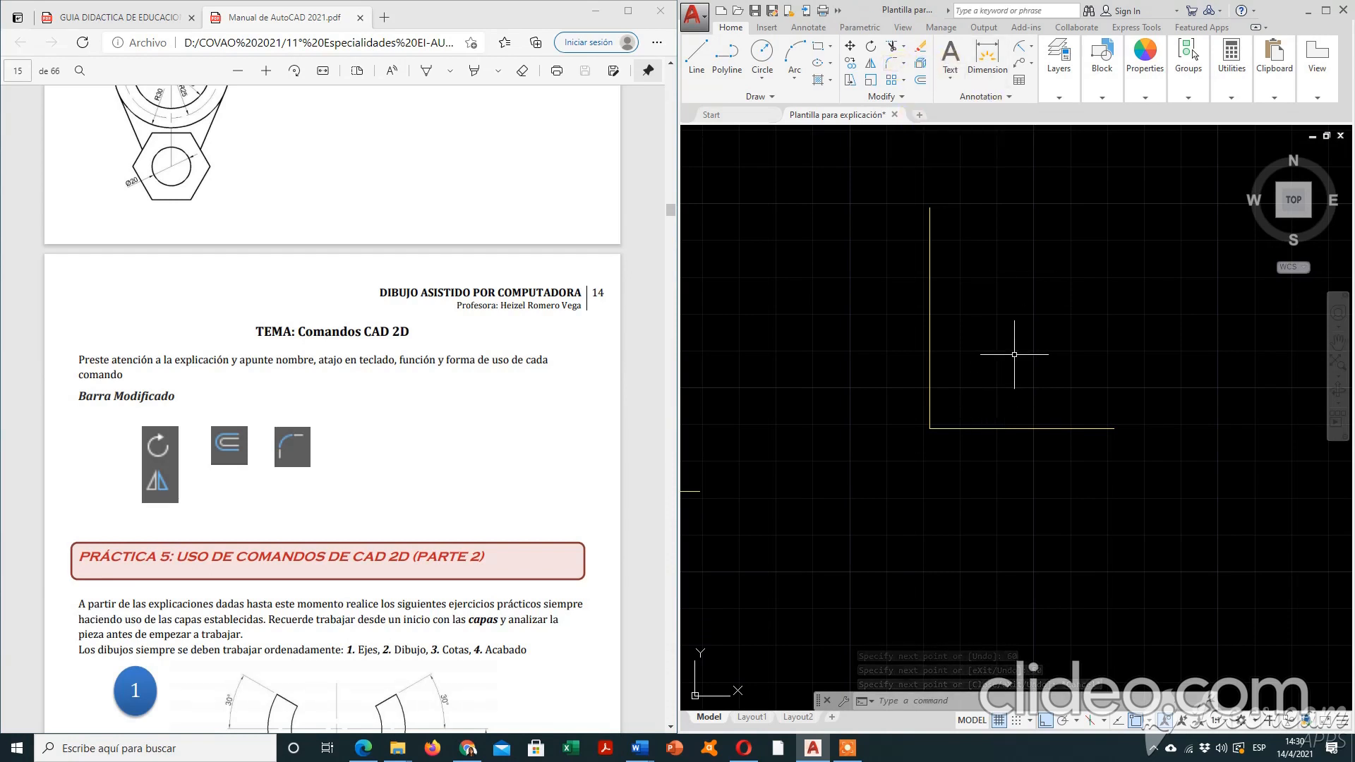
pyautogui.write('cha')
pyautogui.press('Return')
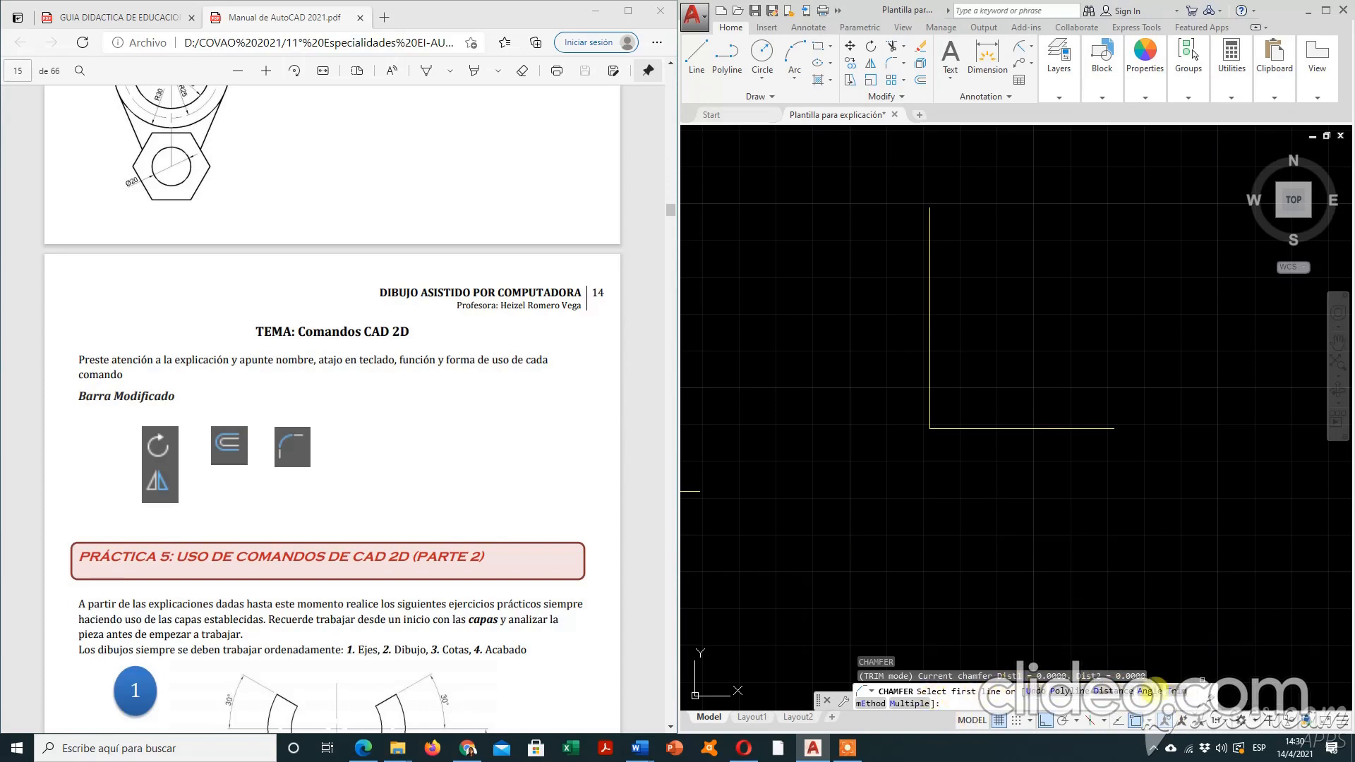
pyautogui.click(1105, 693)
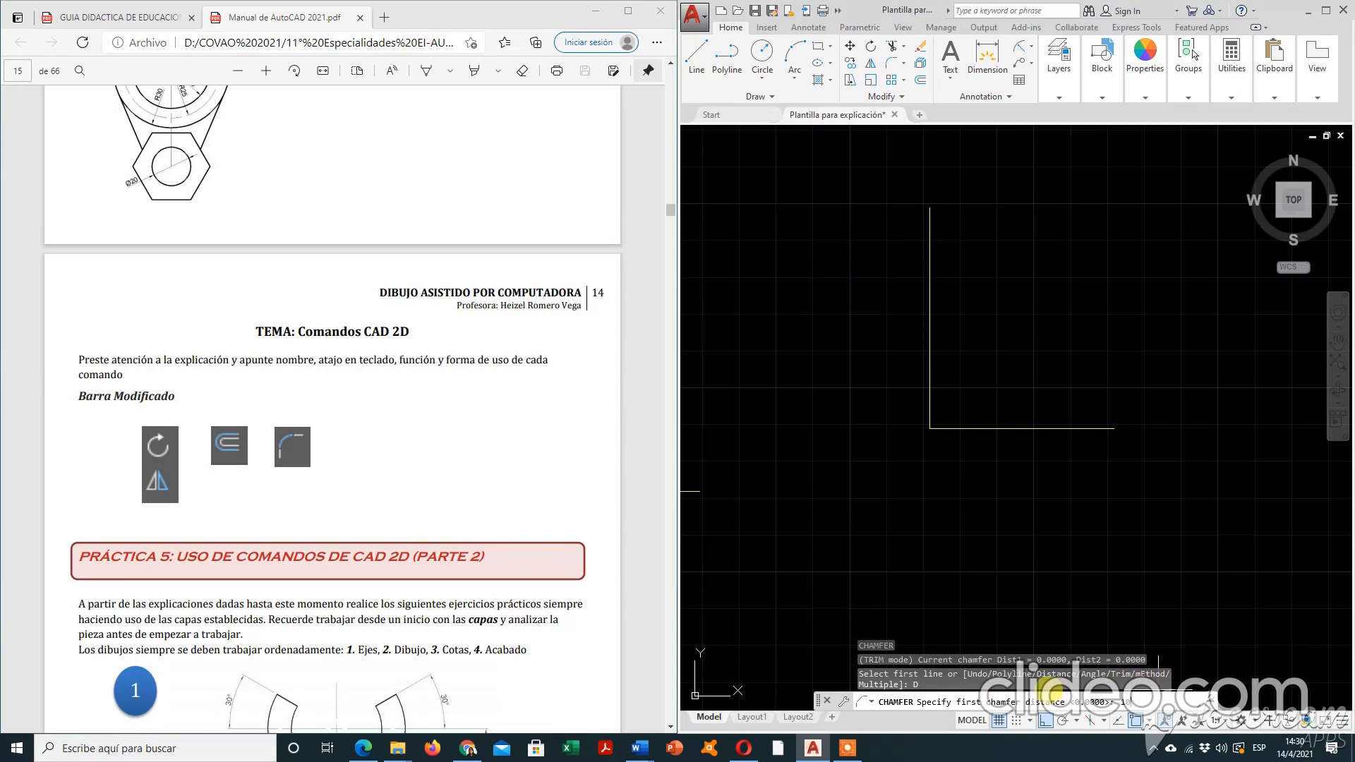
pyautogui.write('10')
pyautogui.press('Return')
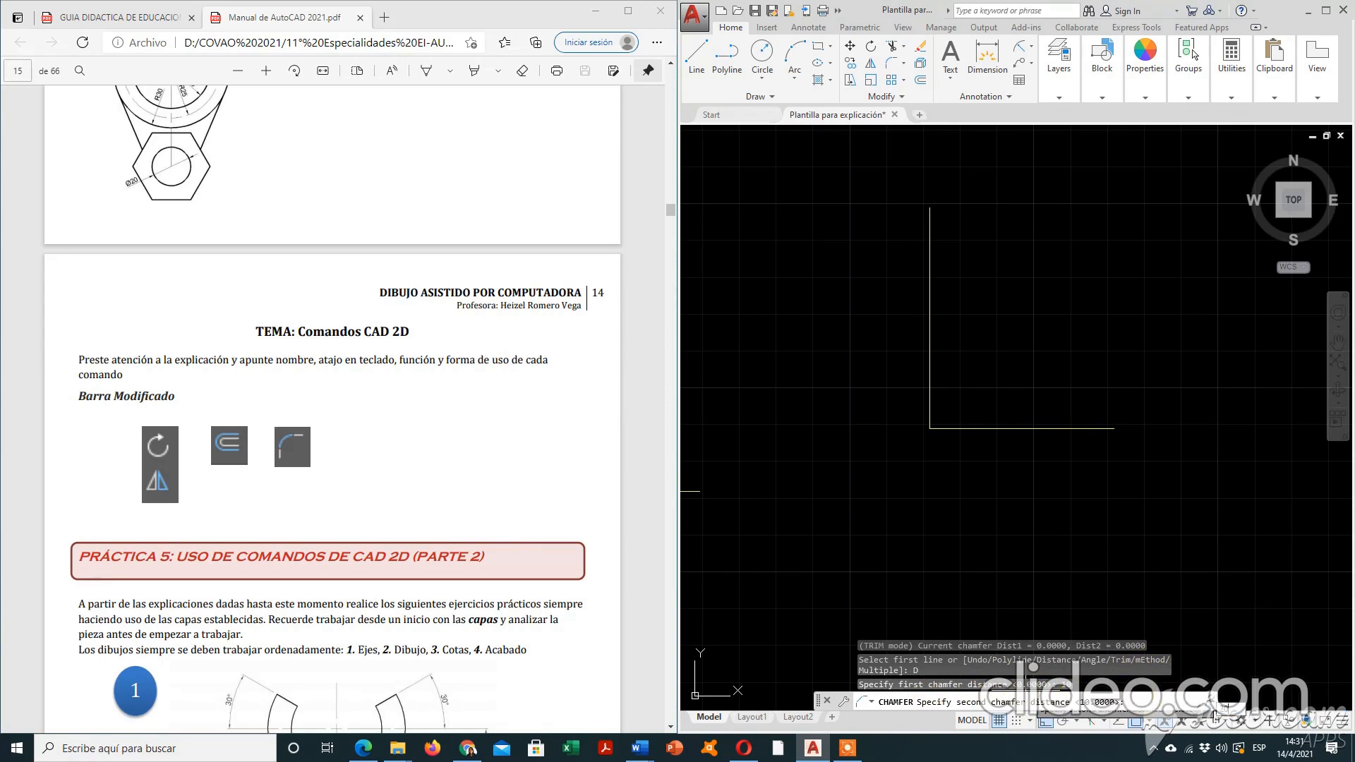
pyautogui.write('20')
pyautogui.press('Return')
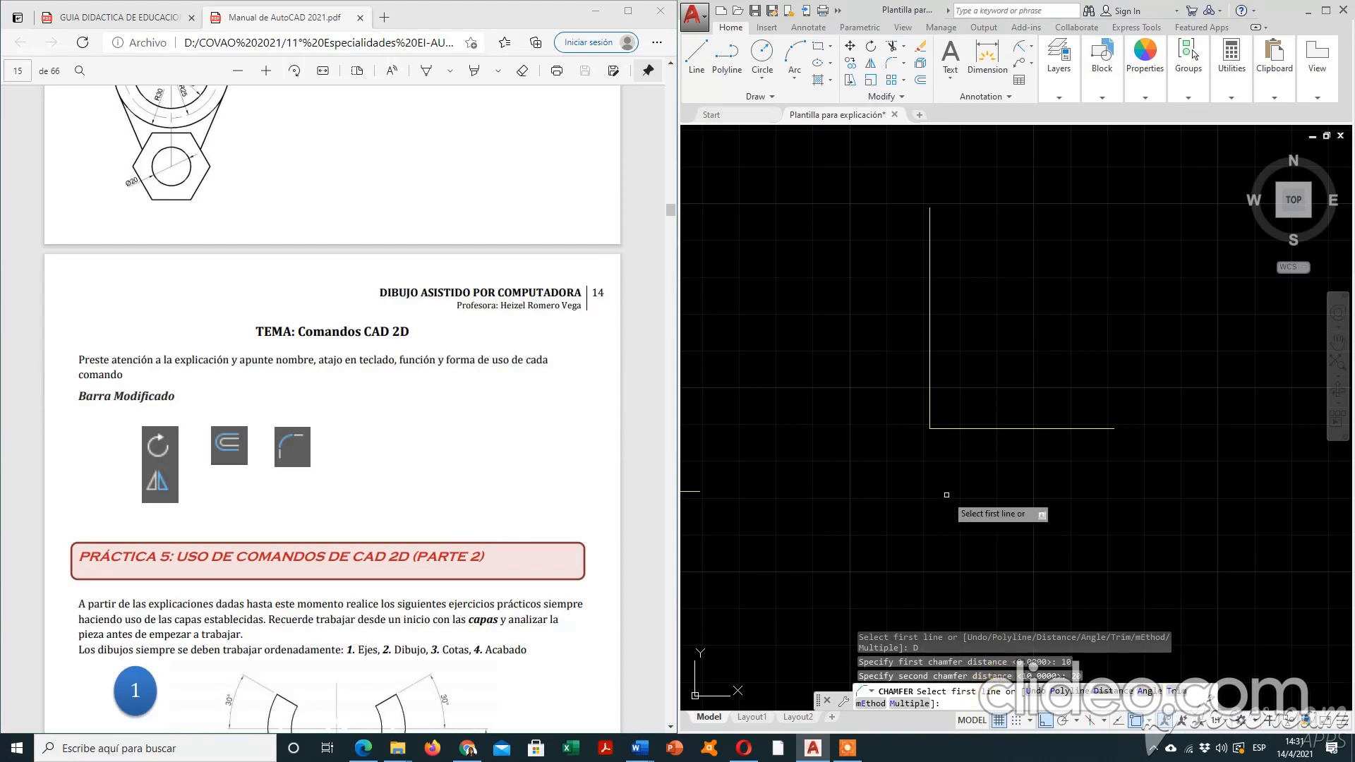
pyautogui.click(930, 396)
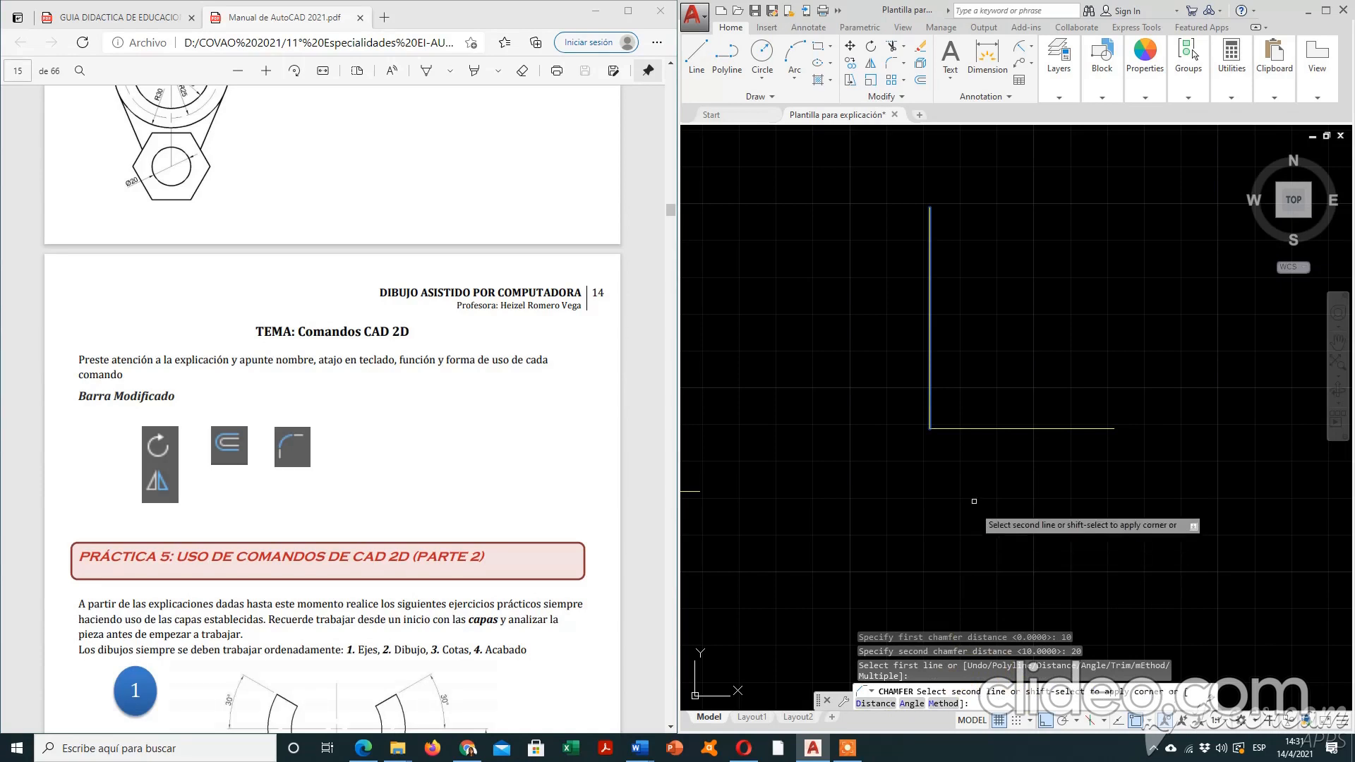
pyautogui.click(970, 429)
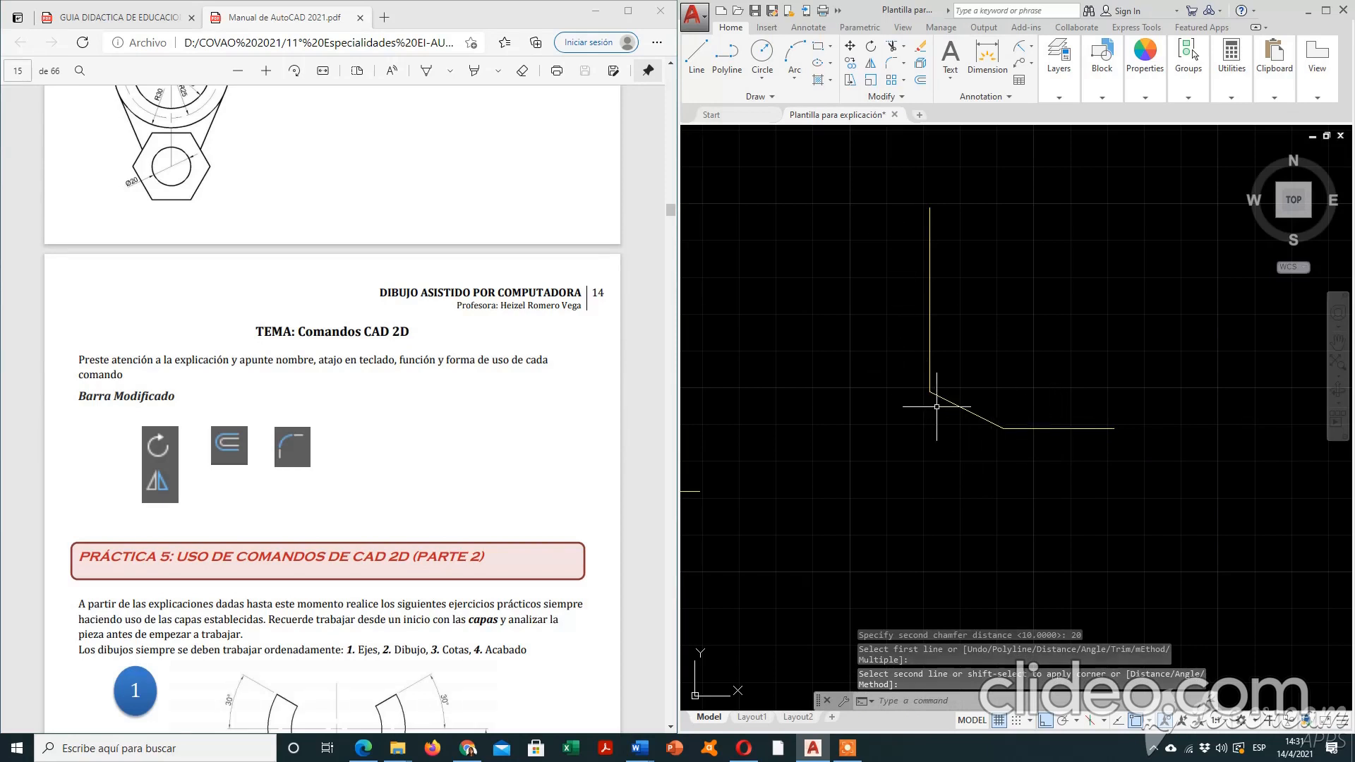
# Make Cotas y texto the current layer for dimensioning the larger L's chamfer.
pyautogui.click(1029, 47)
pyautogui.click(1042, 80)
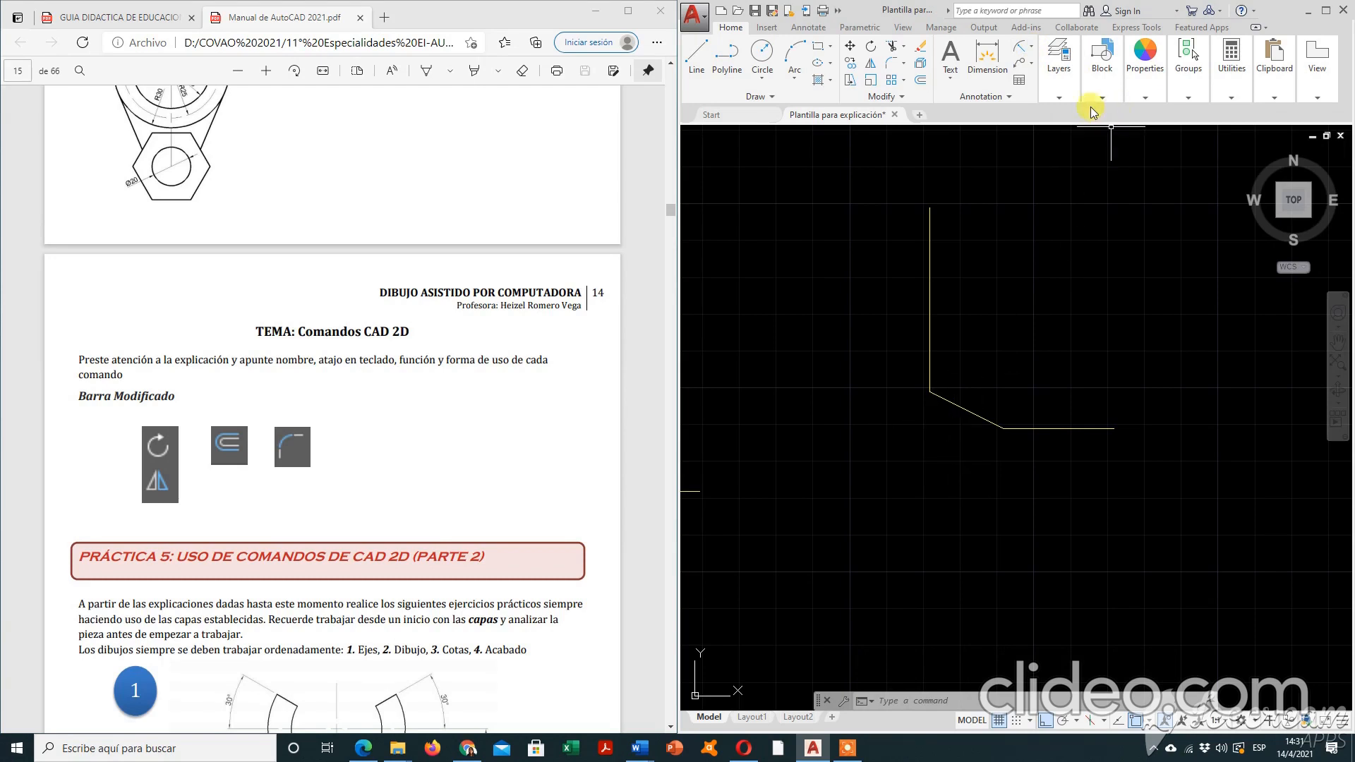
pyautogui.click(1057, 98)
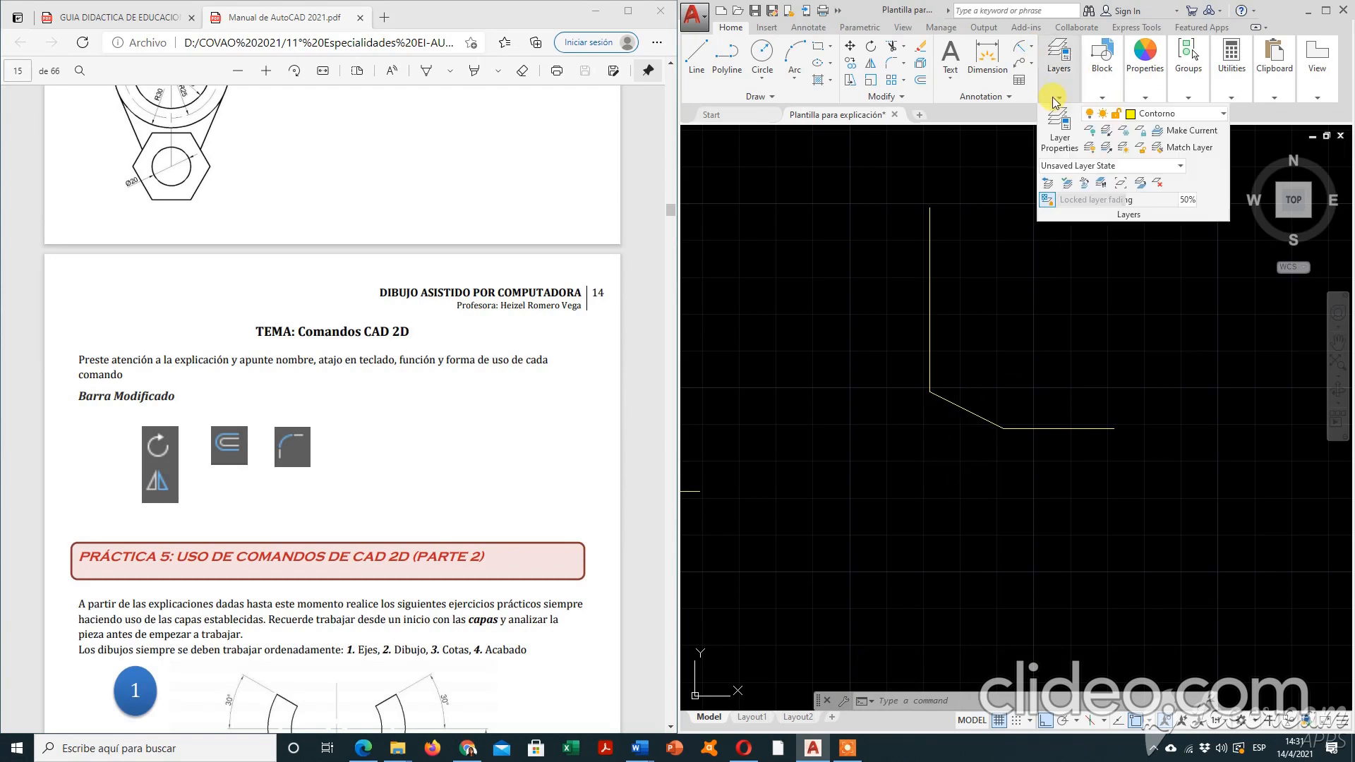
pyautogui.click(1155, 115)
pyautogui.click(1158, 165)
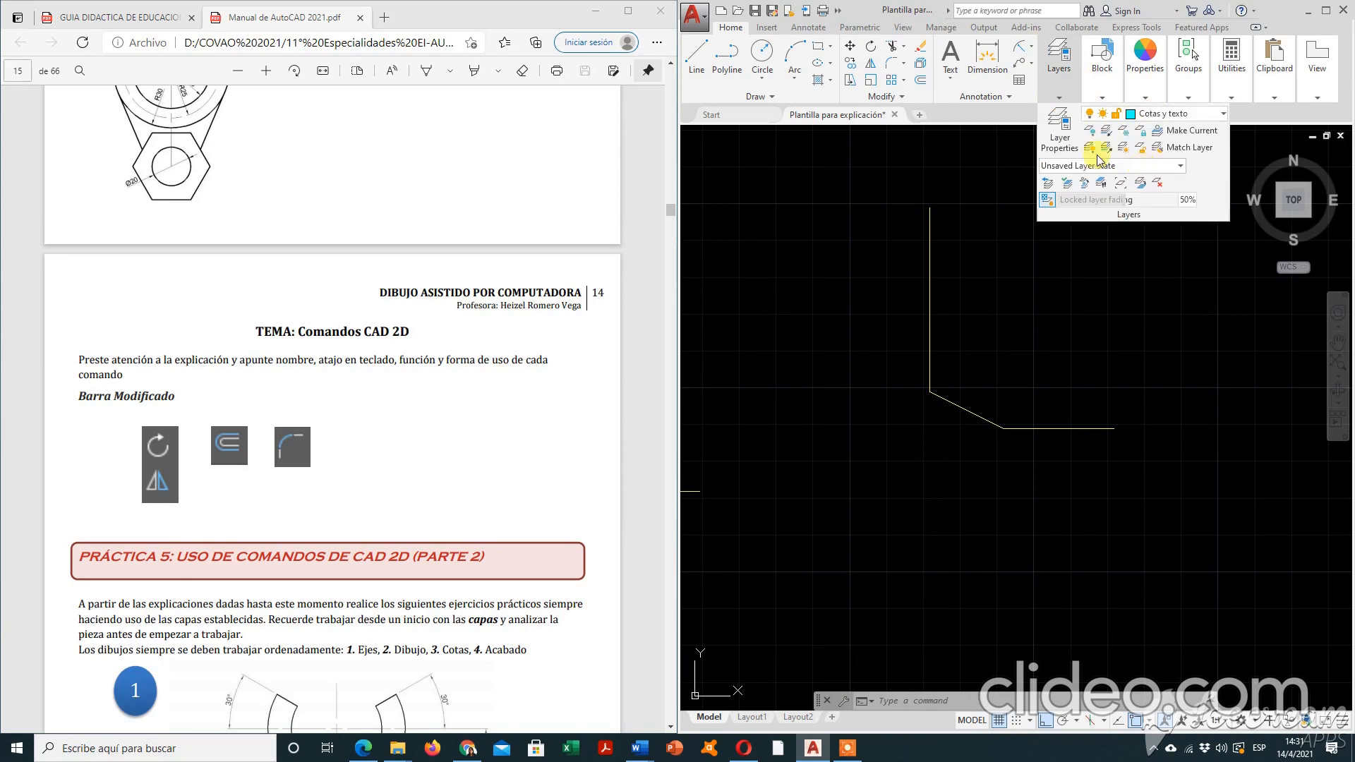
# Add a vertical linear dimension between the chamfer's two endpoints, placed outside the larger L's vertical line.
pyautogui.click(1030, 55)
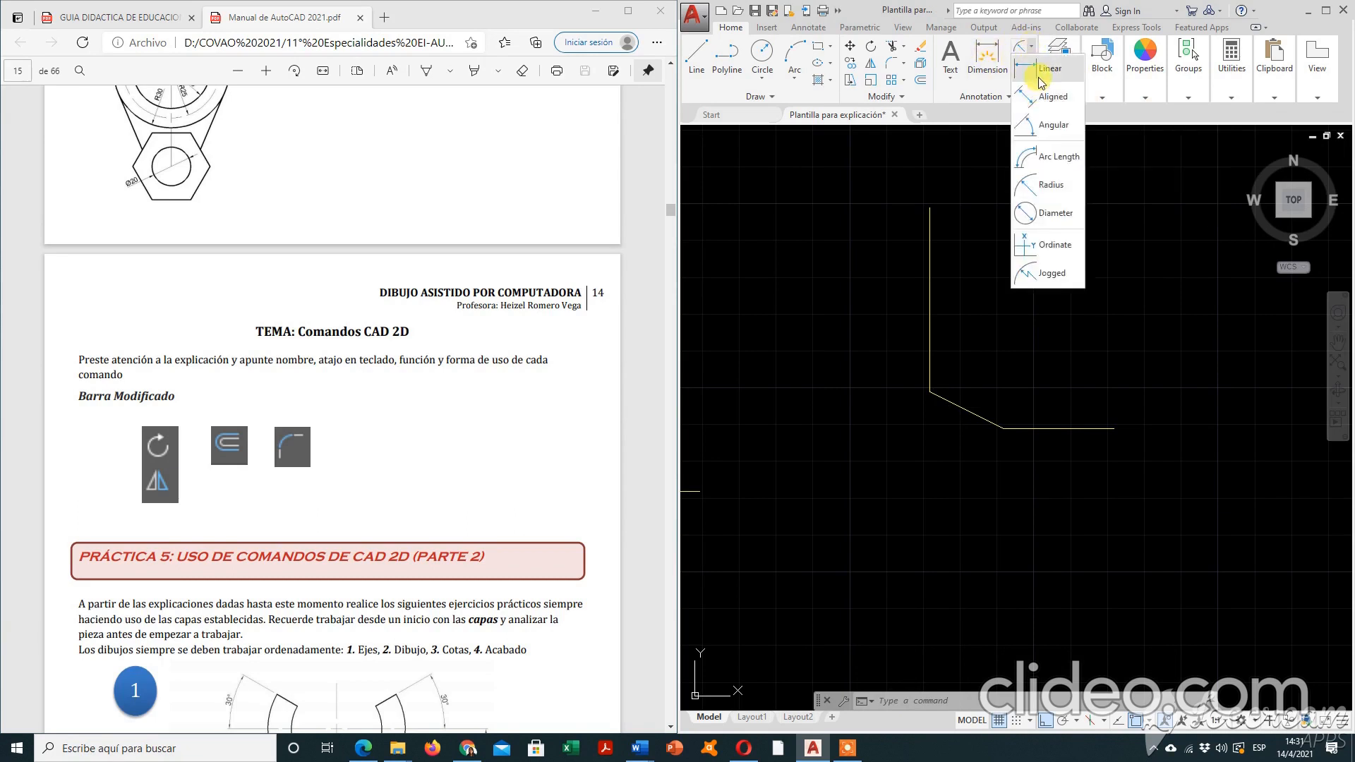
pyautogui.click(1041, 69)
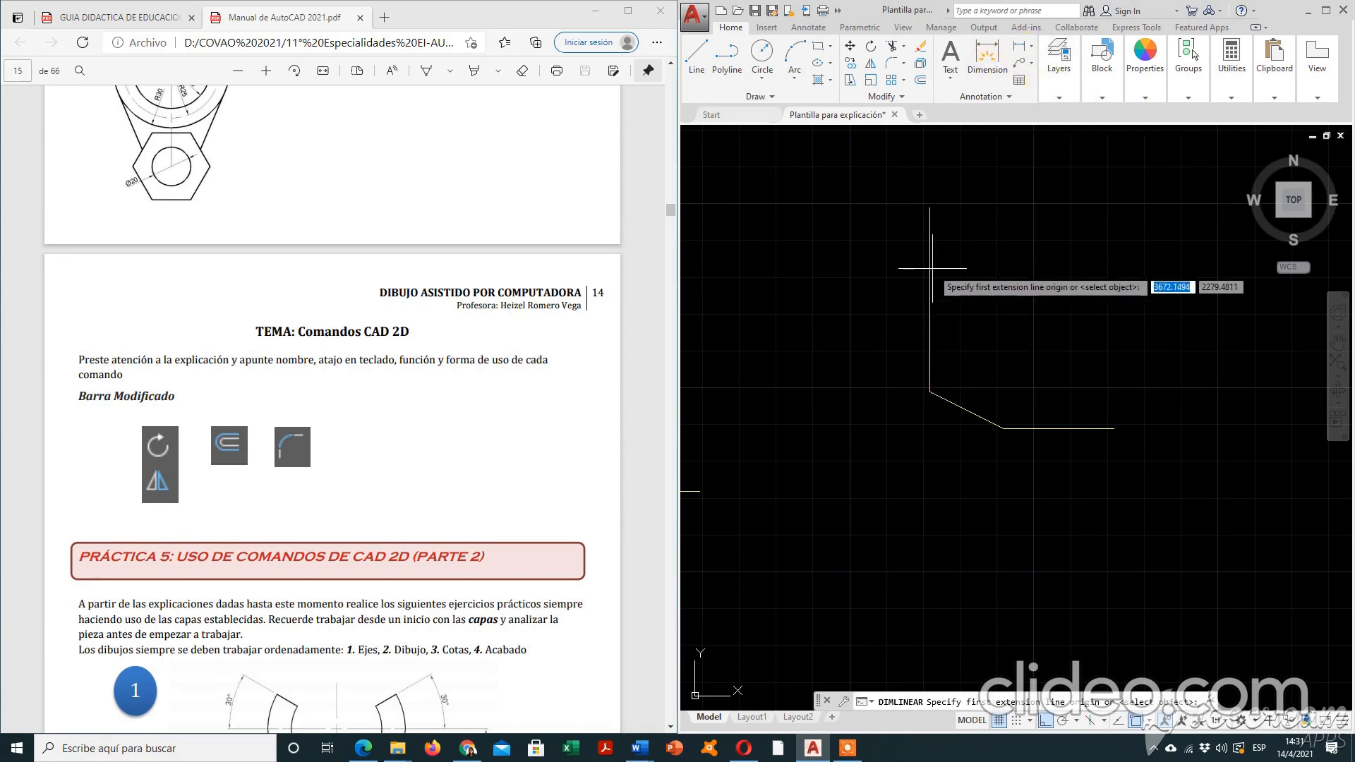
pyautogui.click(942, 393)
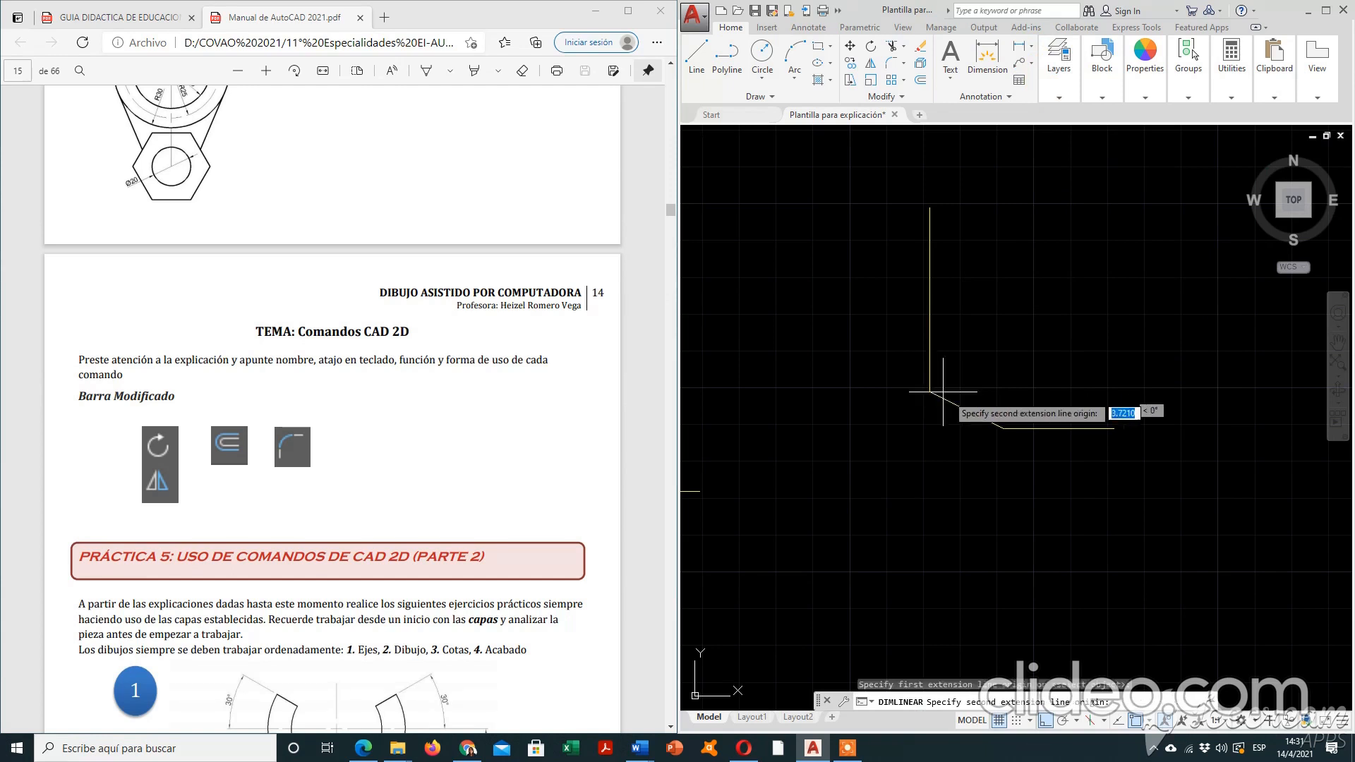
pyautogui.click(1002, 428)
pyautogui.click(887, 413)
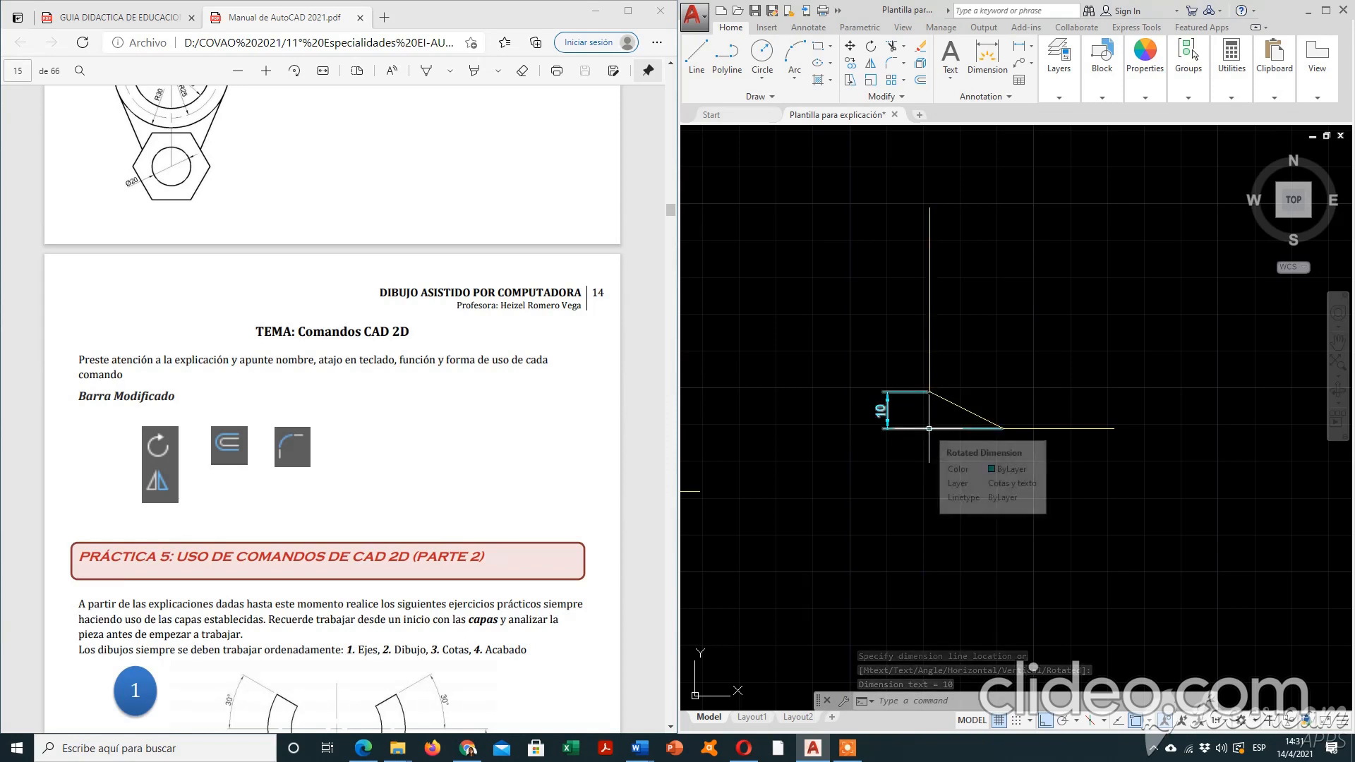
# Add a horizontal linear dimension between the chamfer's two endpoints, placed below the larger L's horizontal line.
pyautogui.click(1019, 46)
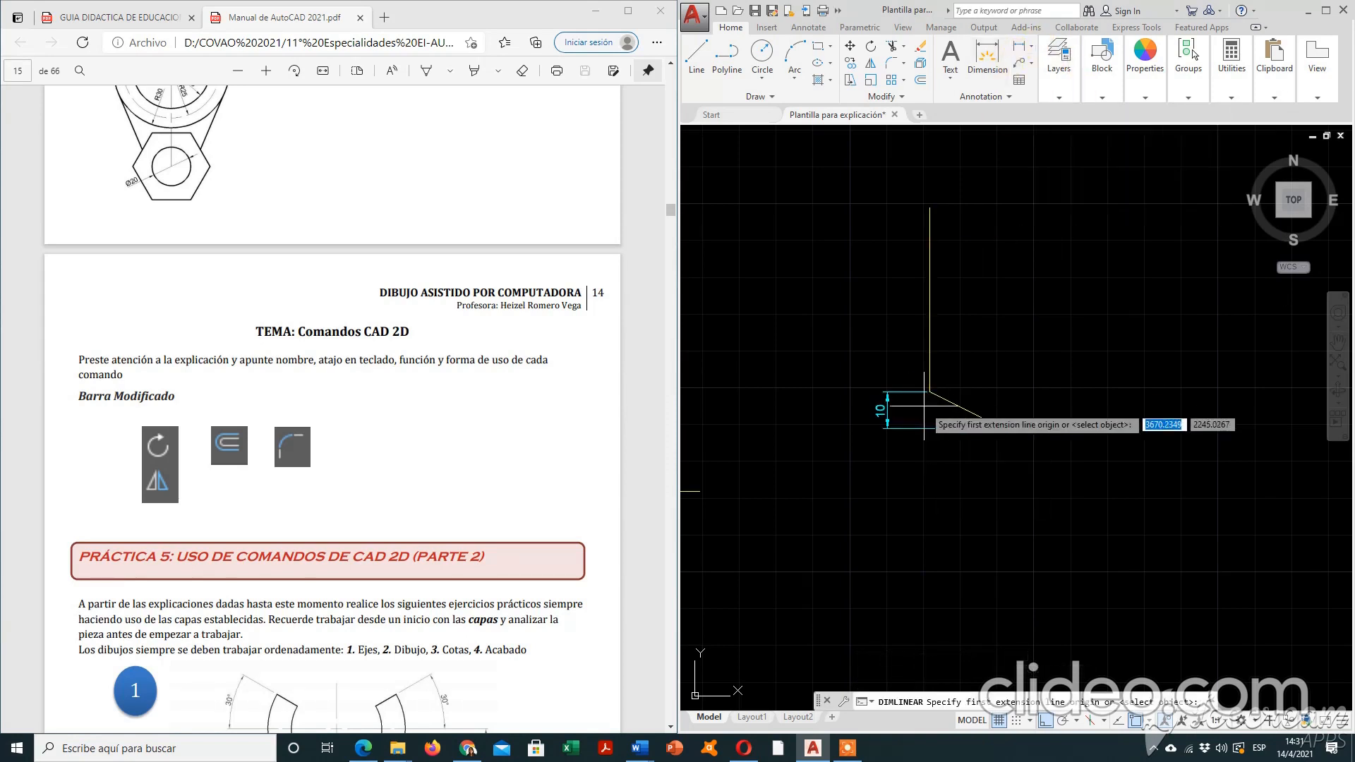
pyautogui.click(930, 392)
pyautogui.click(1002, 428)
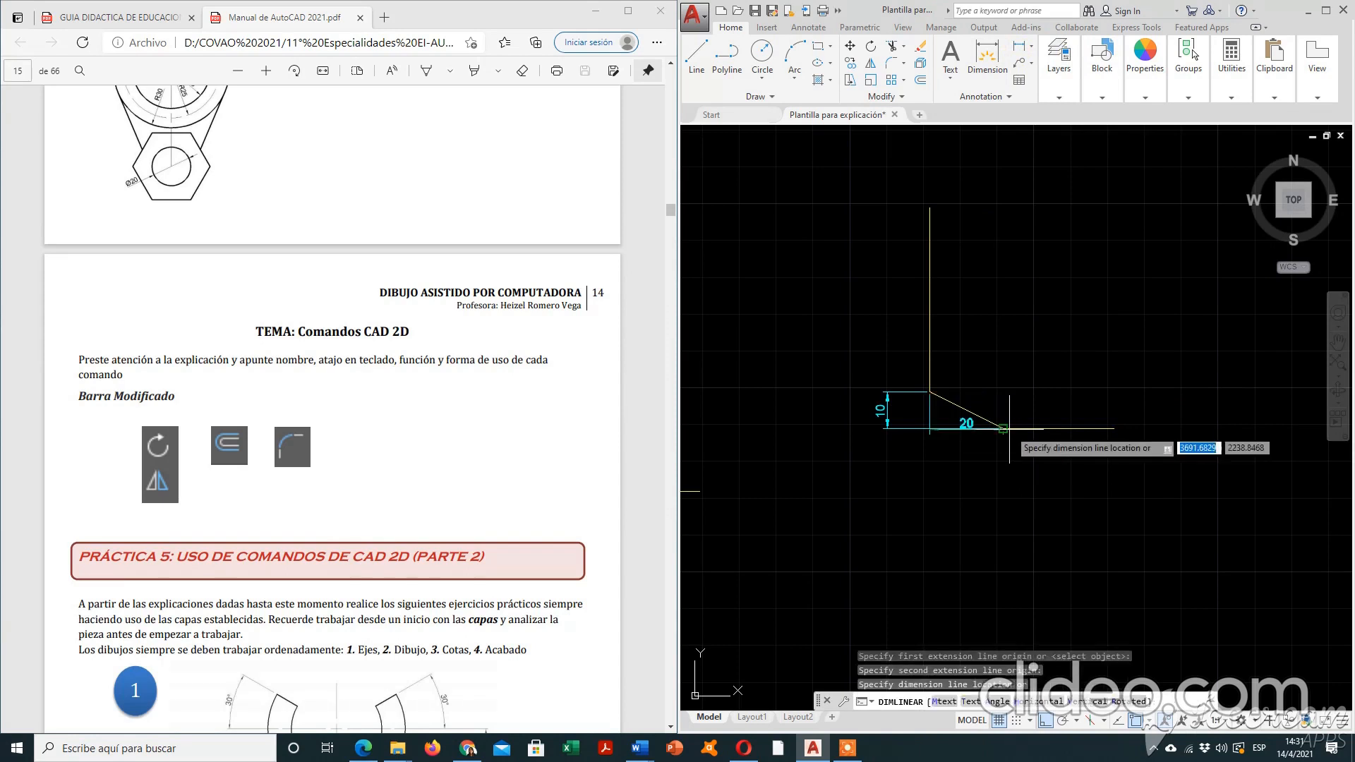
pyautogui.click(958, 462)
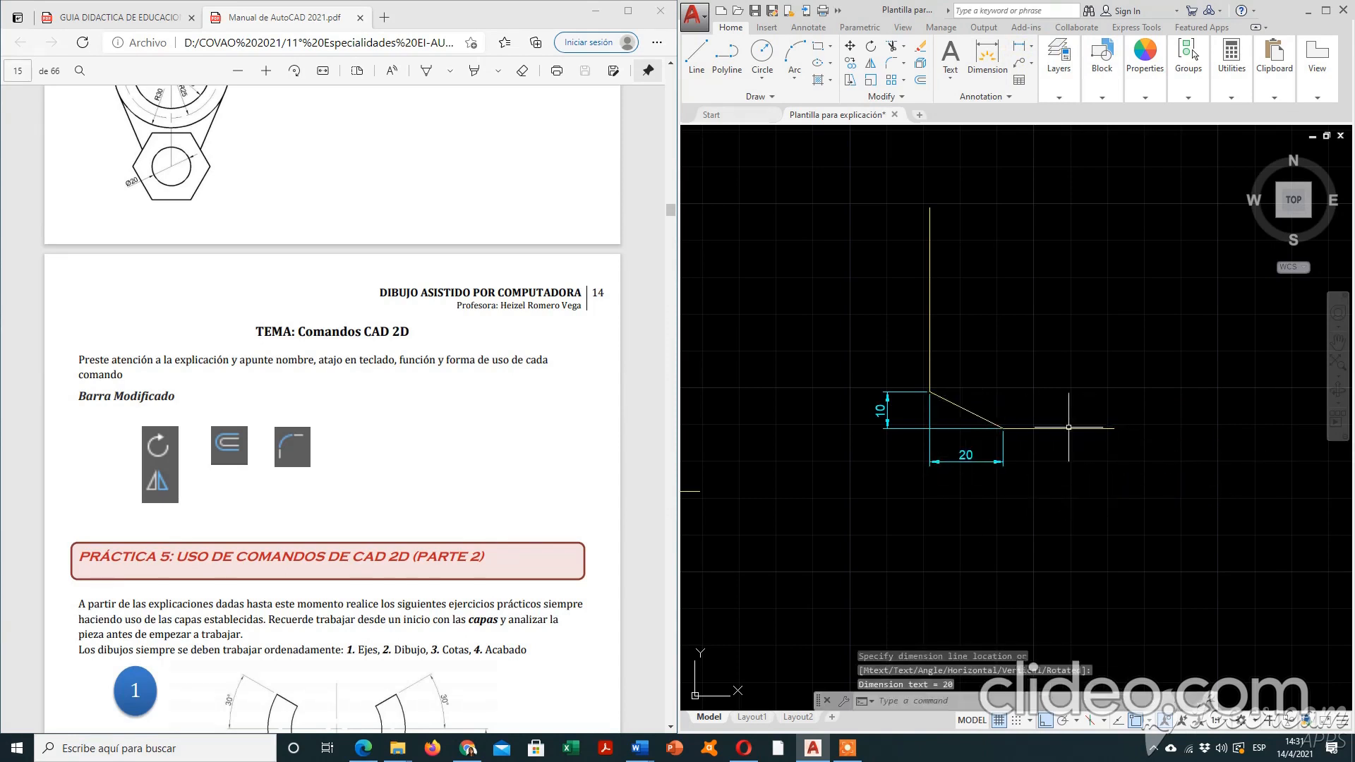
# Erase both chamfer dimensions and the sloped chamfer line, leaving the larger L's two separate lines.
pyautogui.click(963, 490)
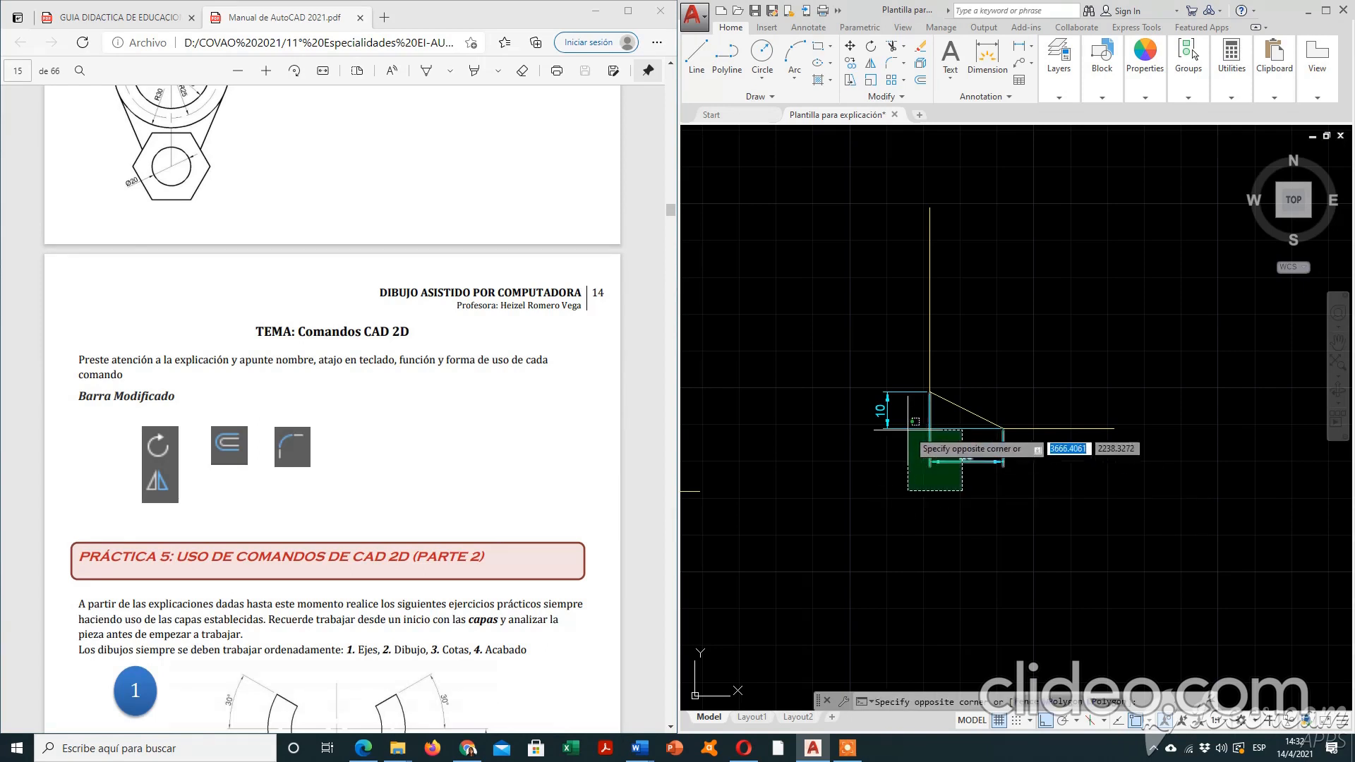
pyautogui.click(901, 427)
pyautogui.press('Delete')
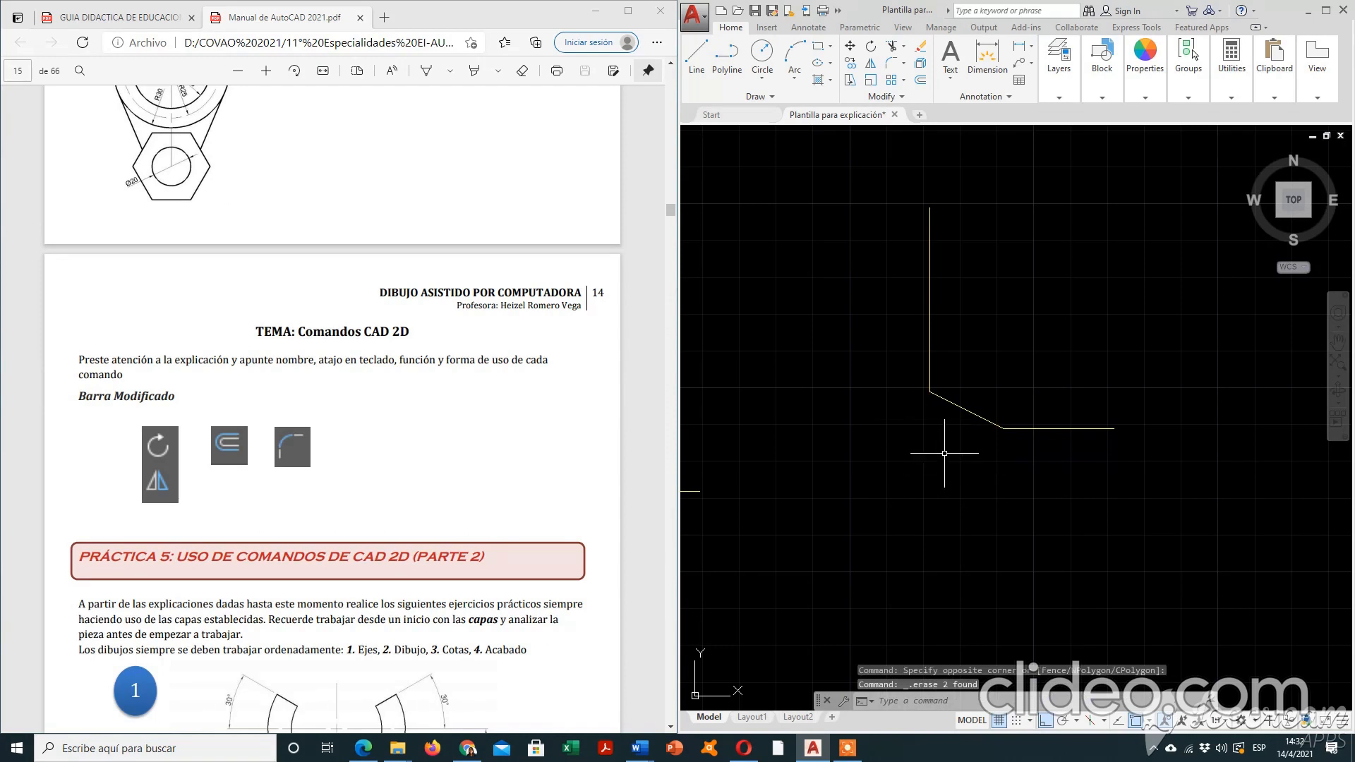
pyautogui.click(966, 410)
pyautogui.press('Delete')
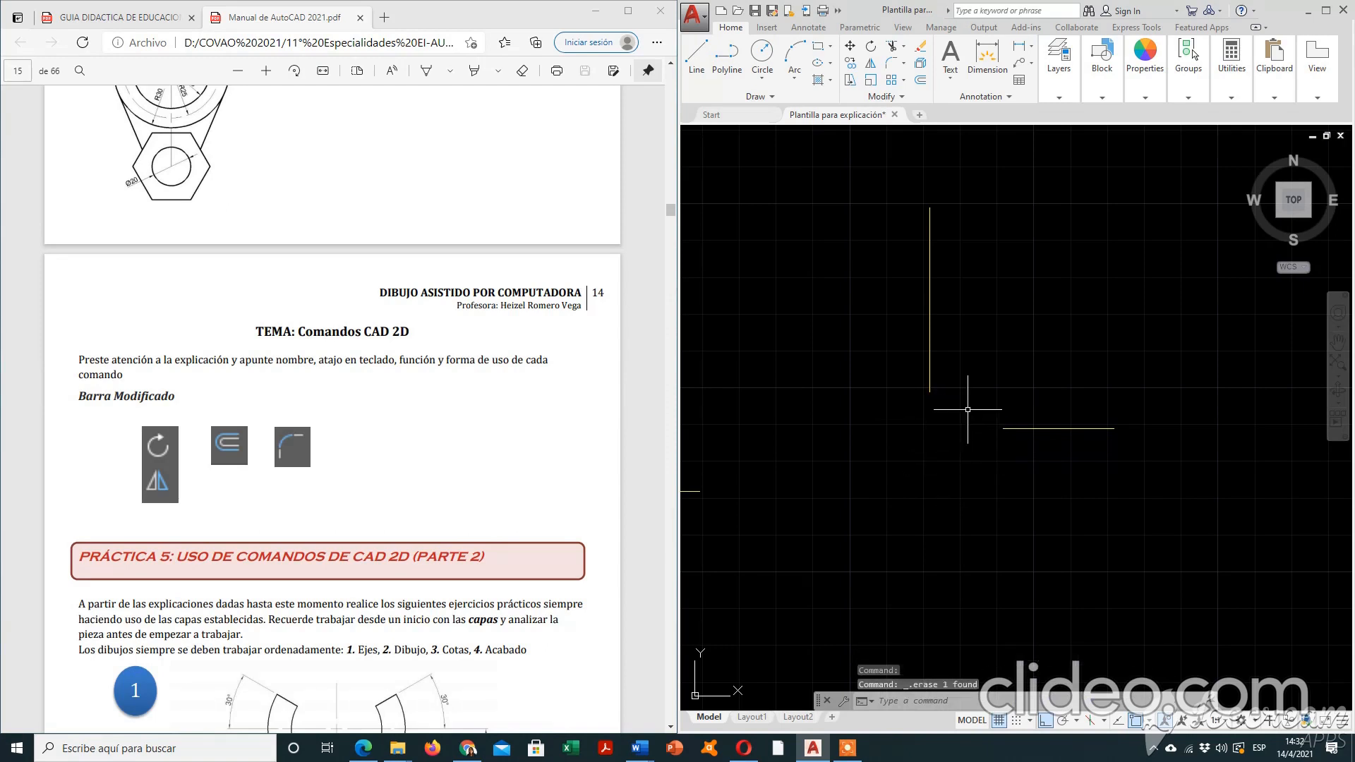
# Close the larger L's open corner with Chamfer, using first and second distances of 0 on the vertical and horizontal lines.
pyautogui.write('cha')
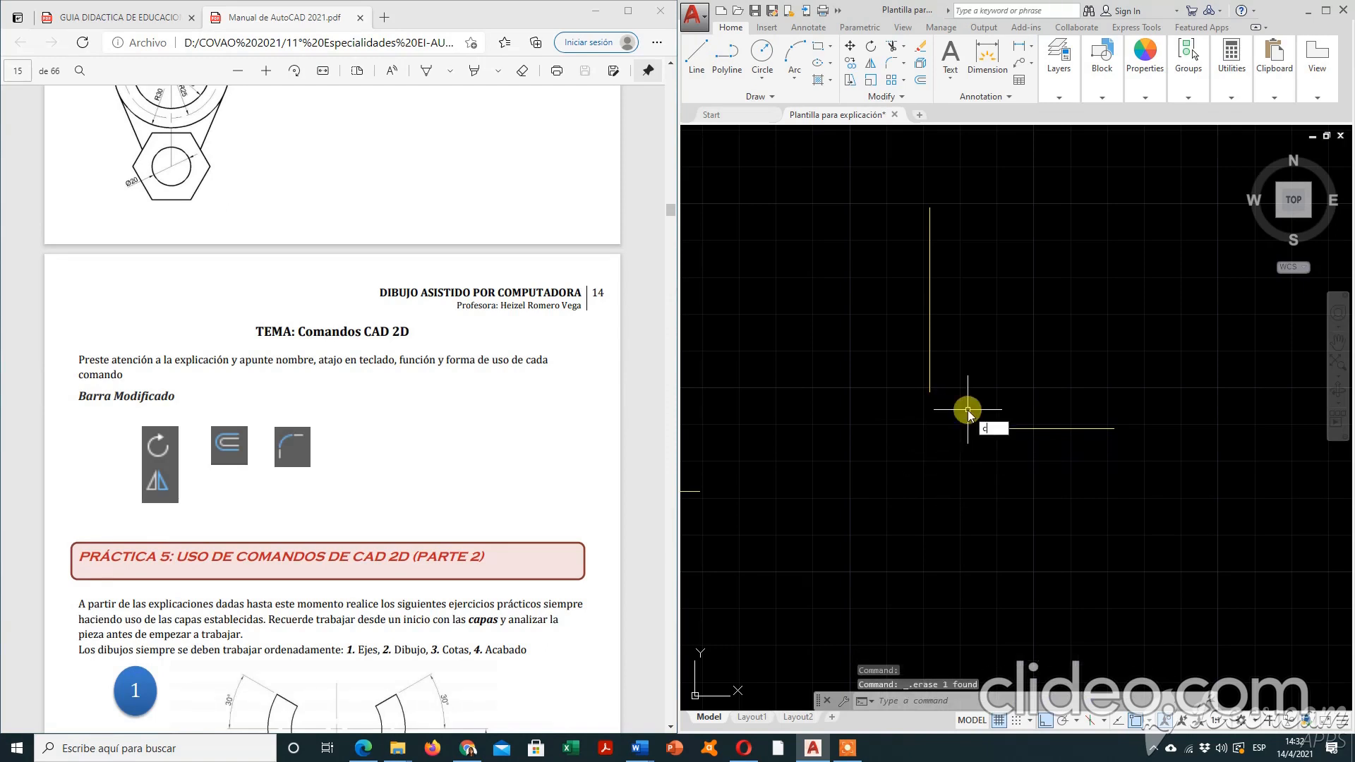
pyautogui.press('Return')
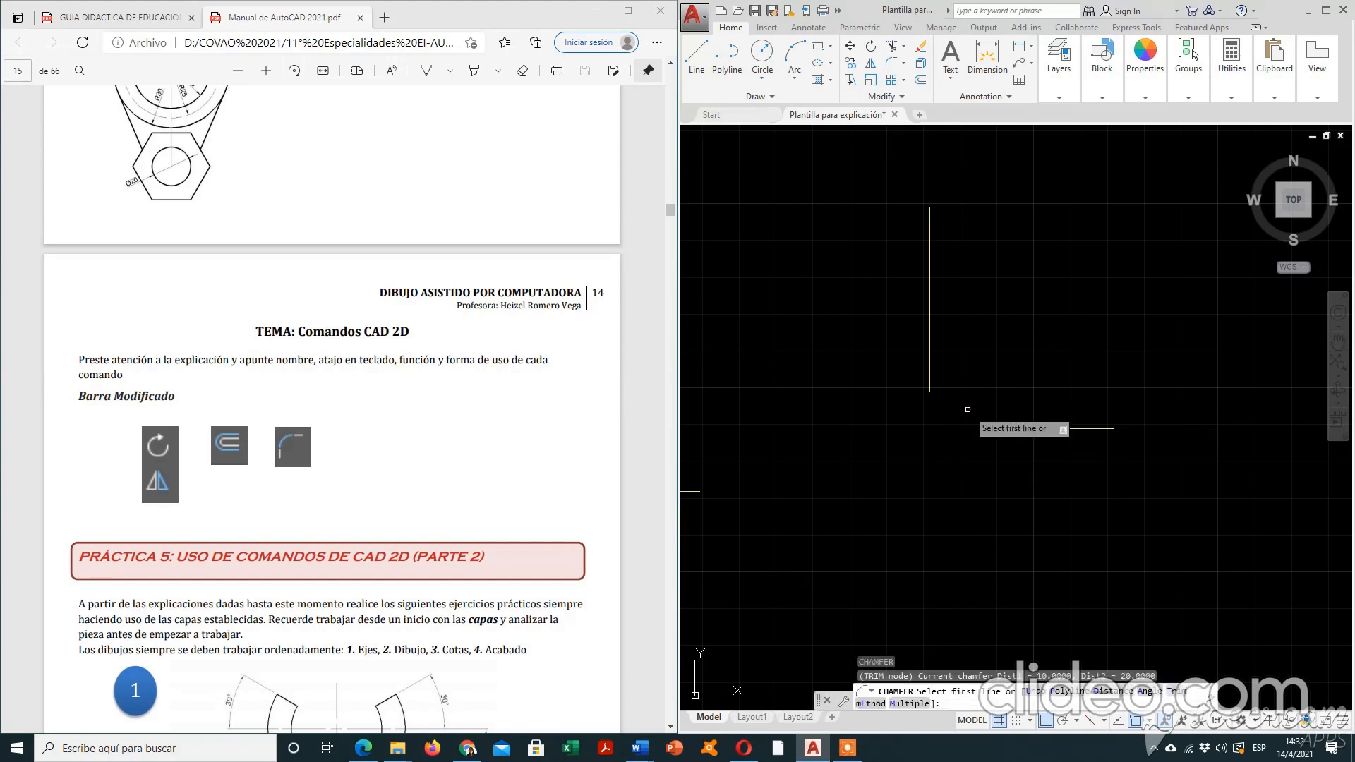
pyautogui.click(1106, 691)
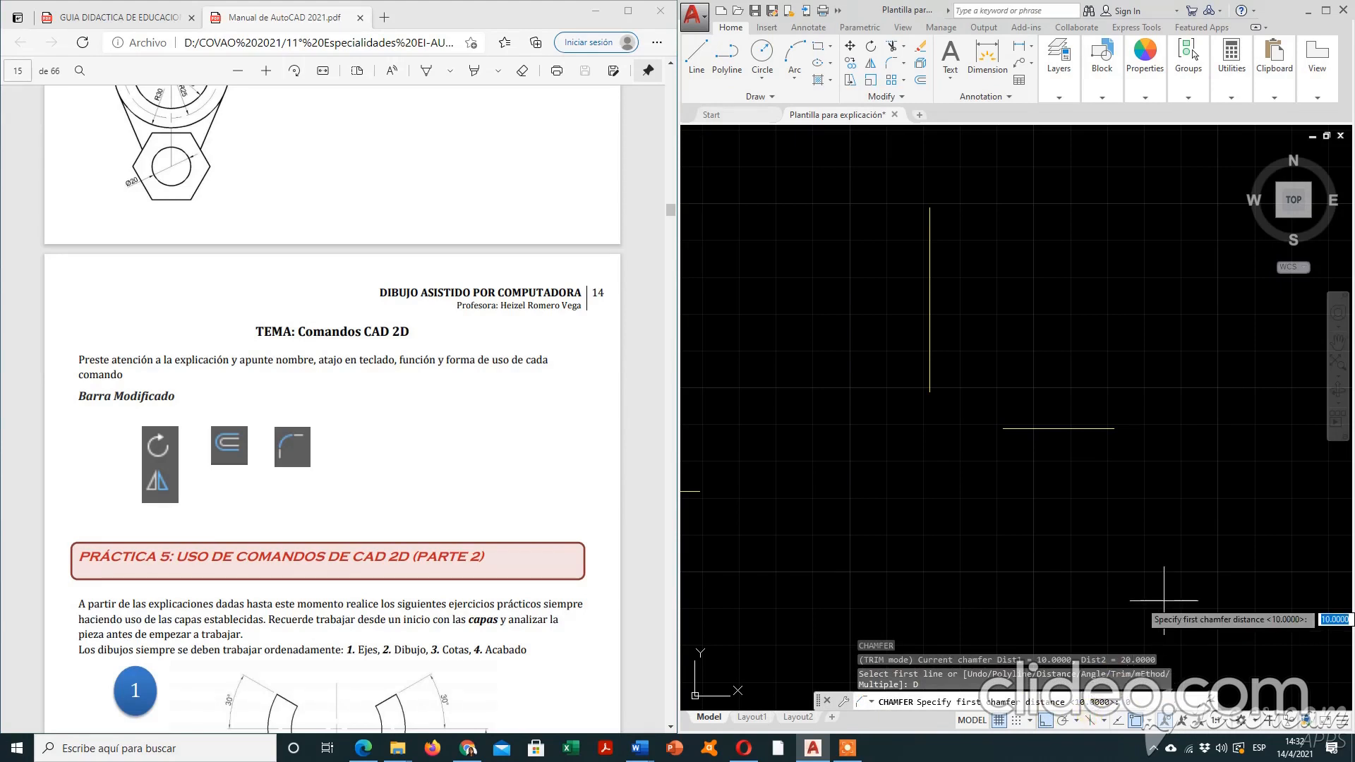
pyautogui.write('0')
pyautogui.press('Return')
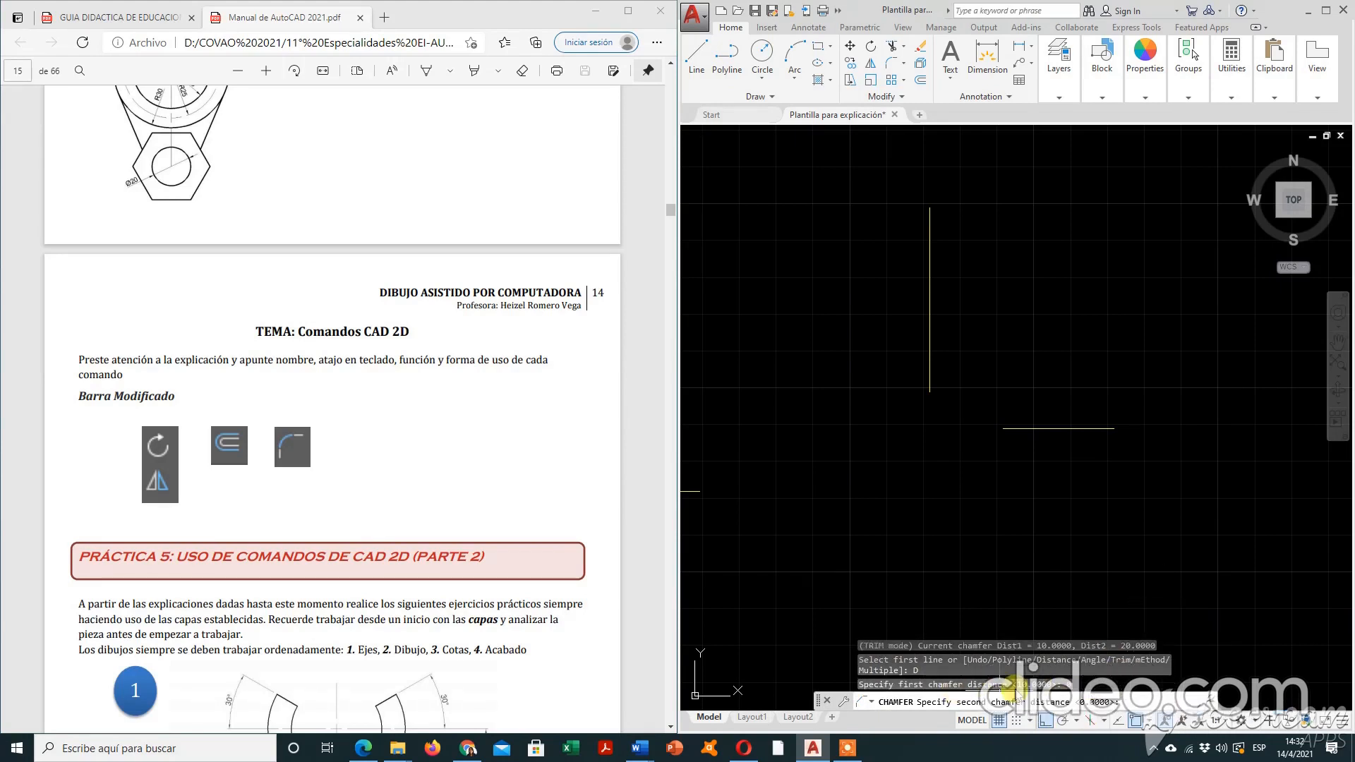
pyautogui.write('0')
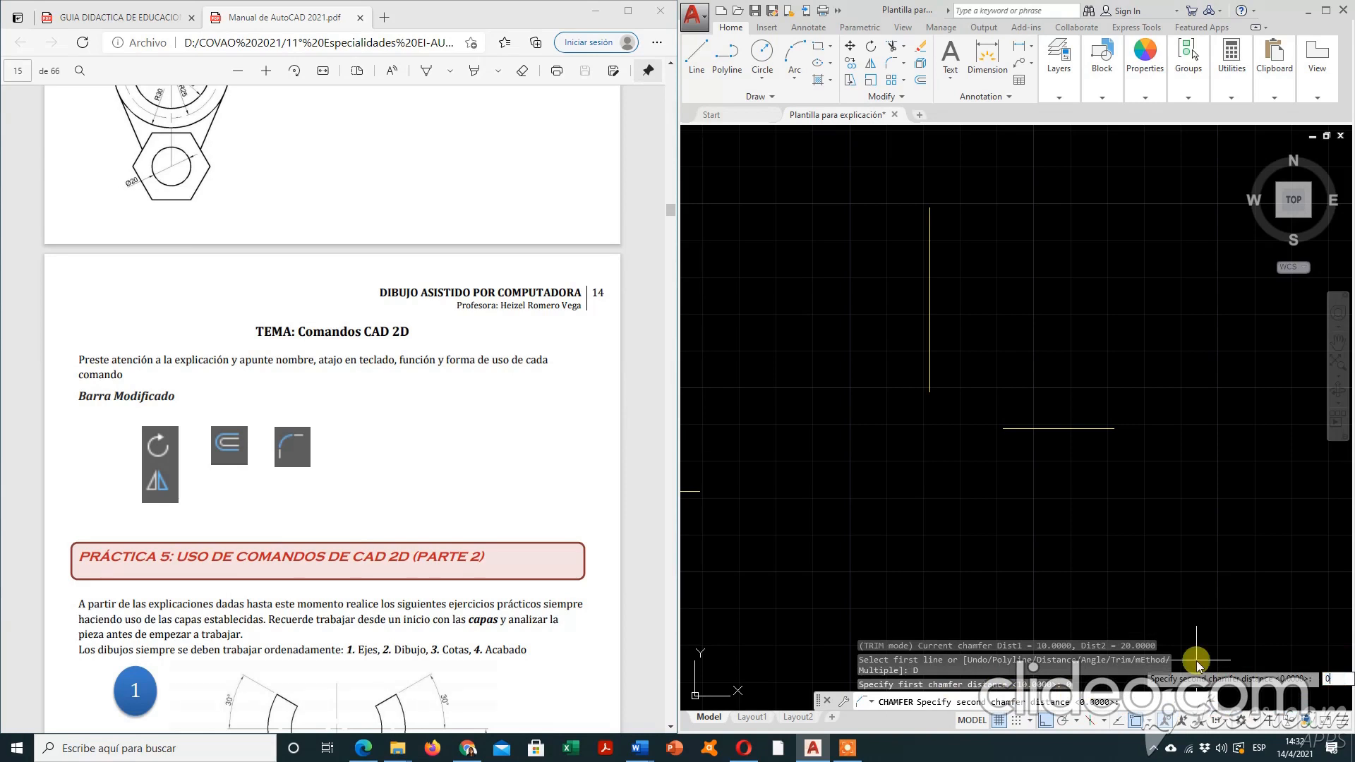
pyautogui.press('Return')
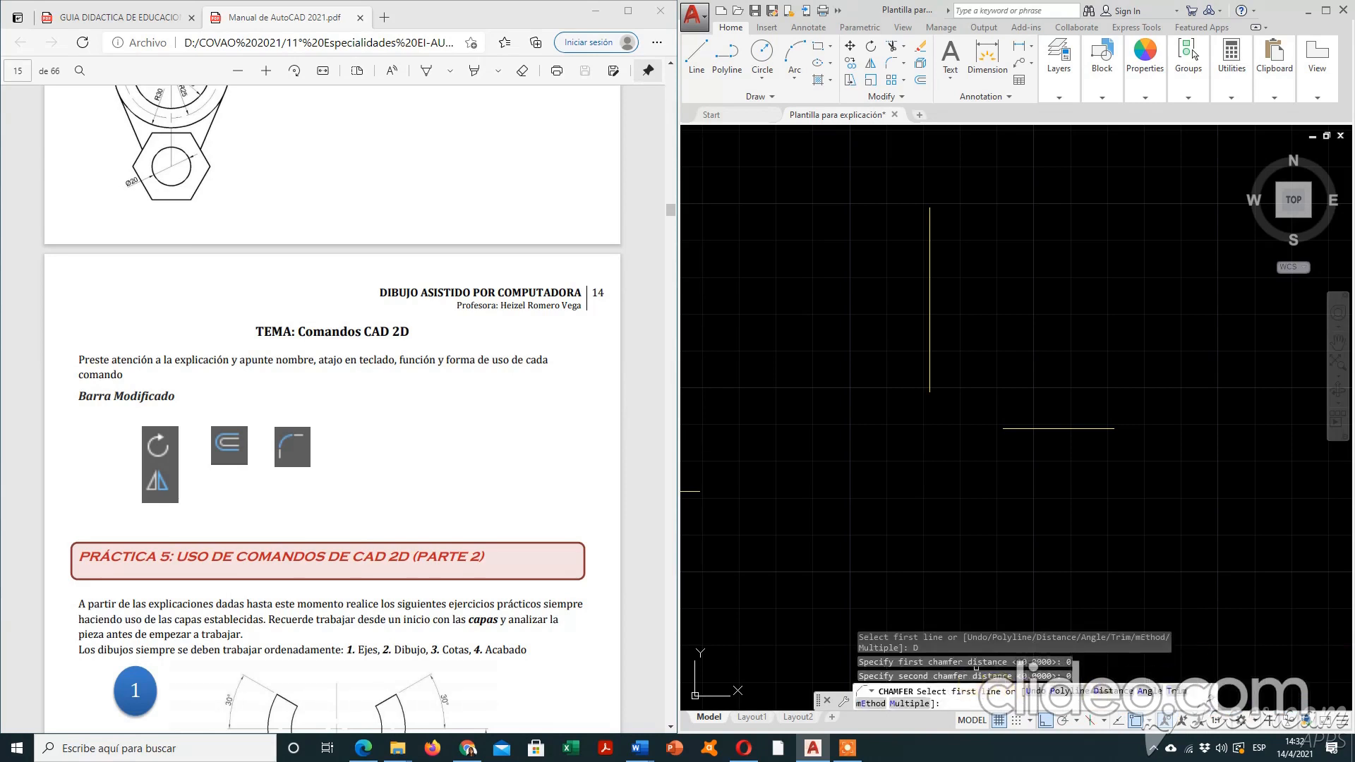
pyautogui.click(930, 378)
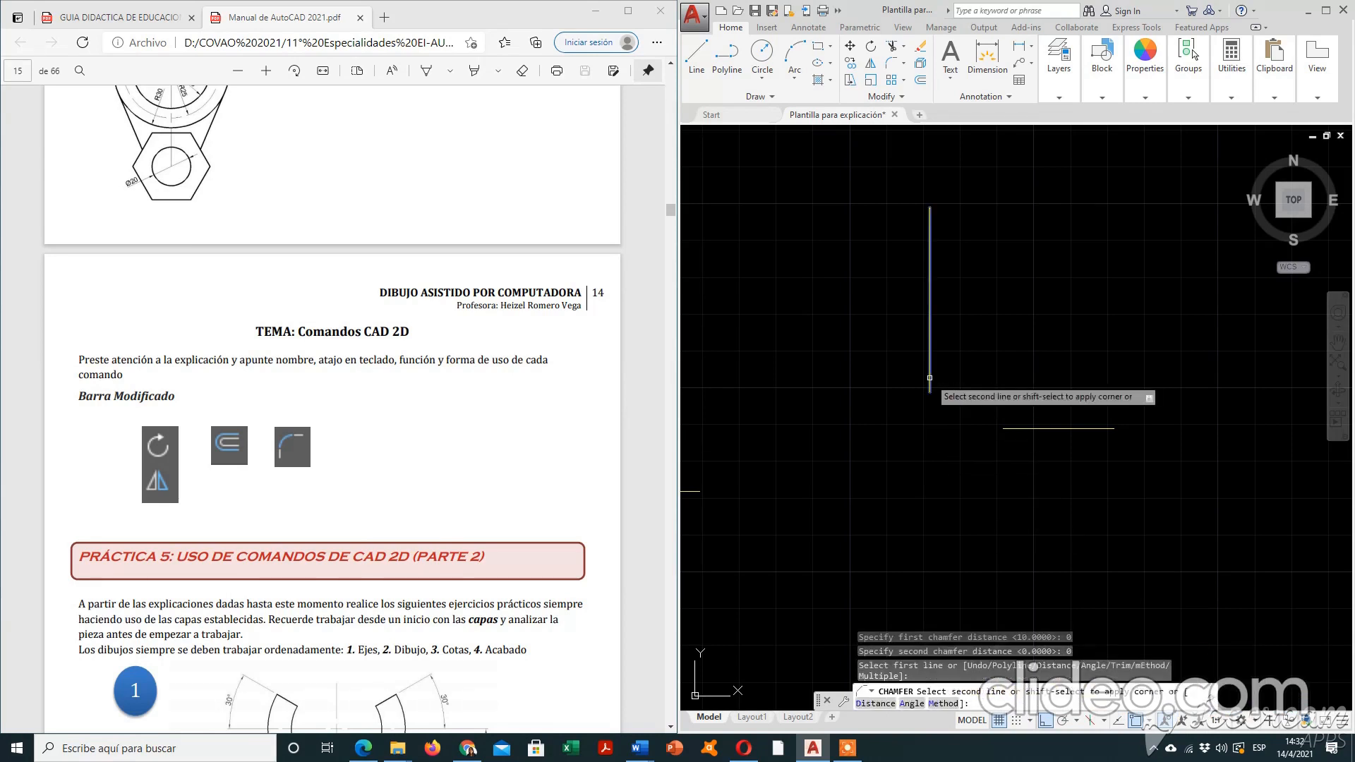
pyautogui.click(1016, 429)
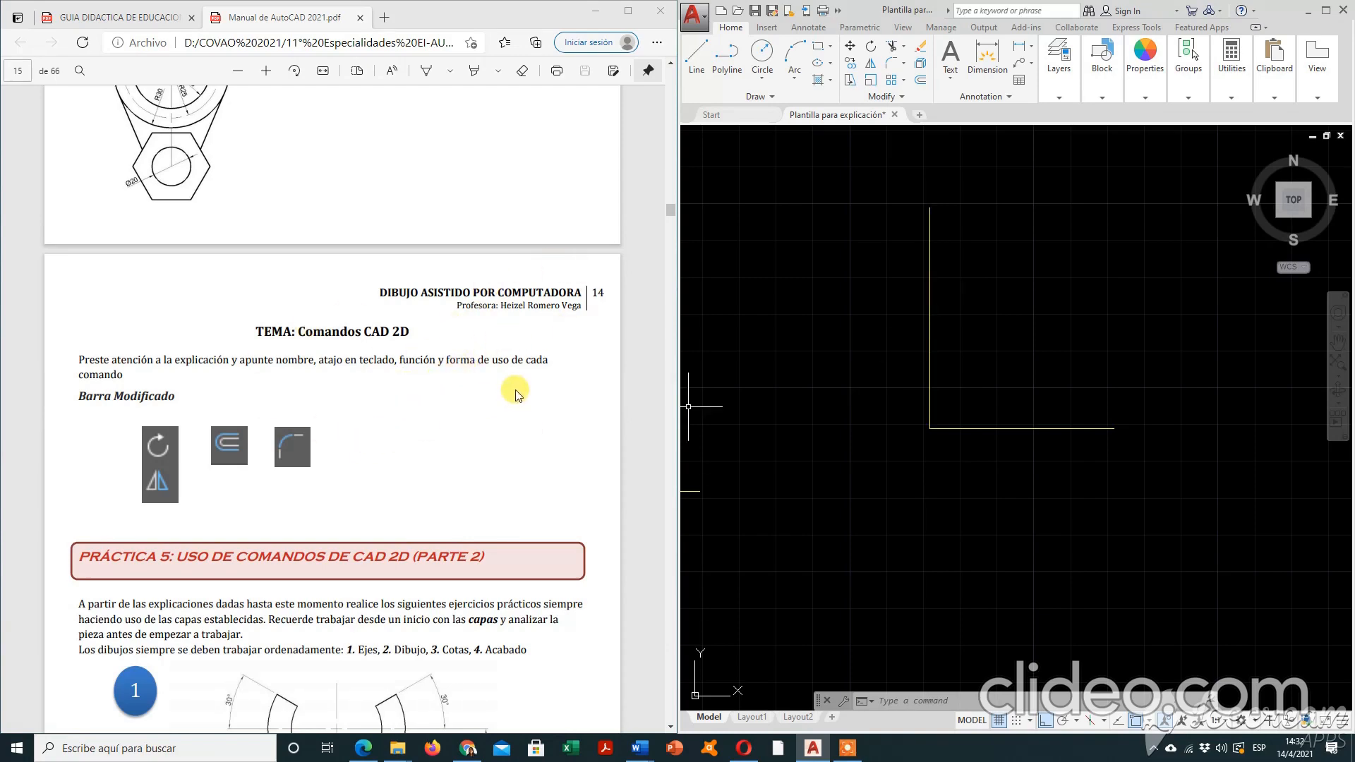
# Look through the manual's practice 5 exercises up to the topic Comandos CAD 2D (II PARTE) on page 16.
pyautogui.scroll(-10, 516, 394)
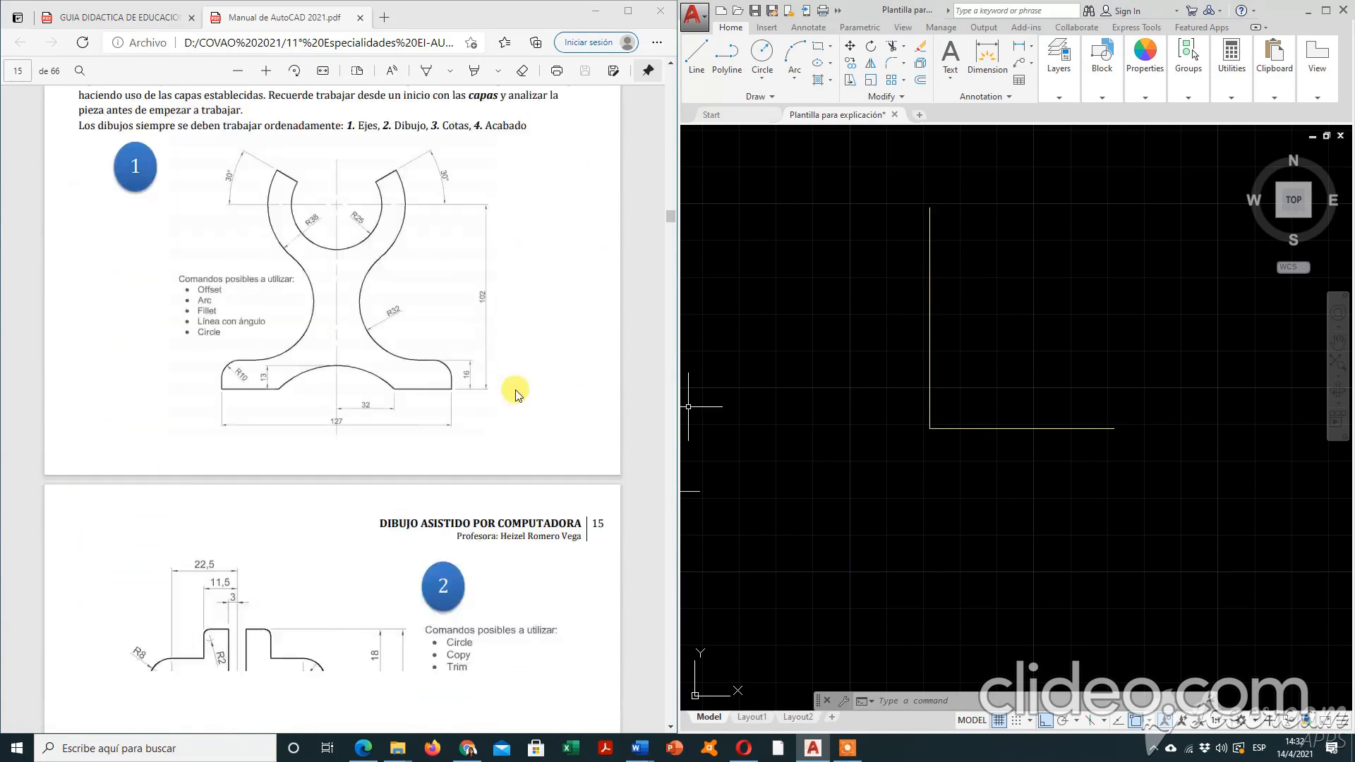
pyautogui.scroll(-2, 516, 392)
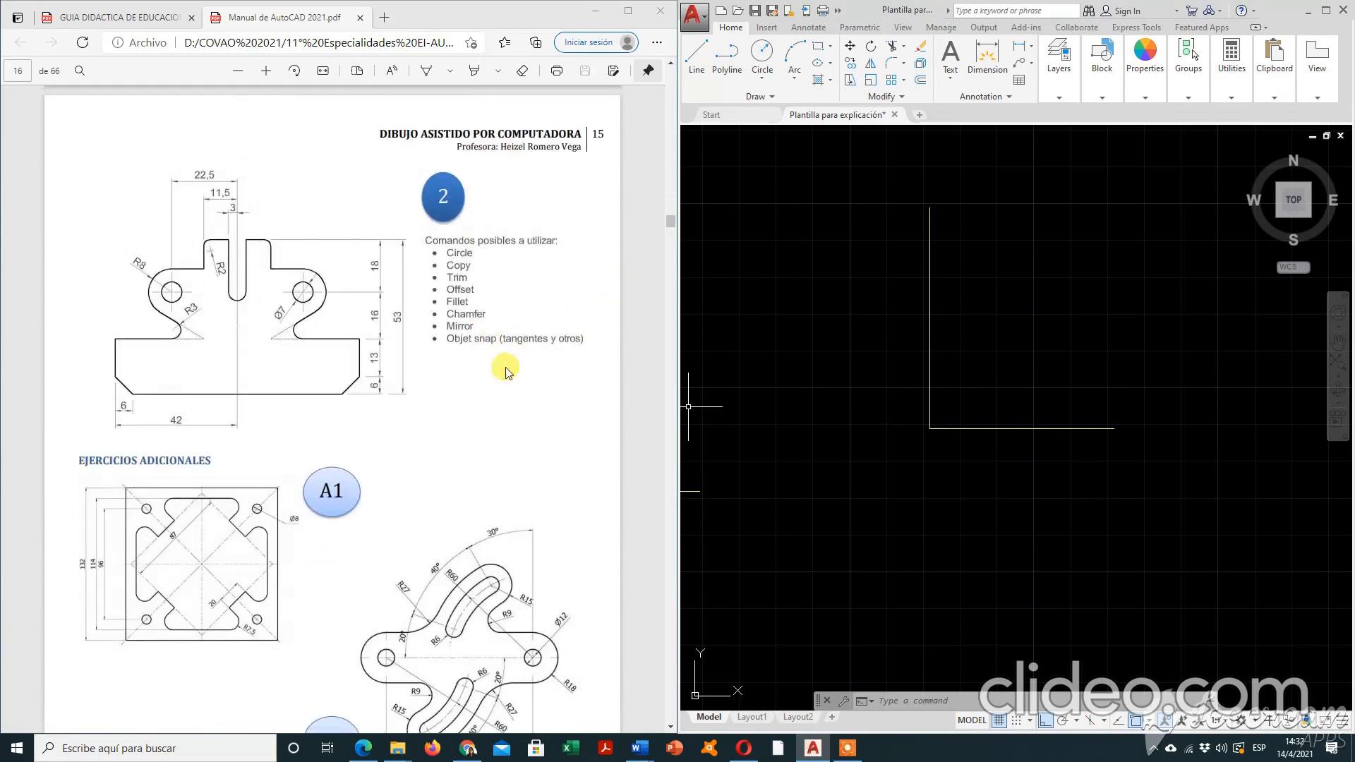
pyautogui.scroll(-6, 558, 362)
pyautogui.scroll(-3, 577, 356)
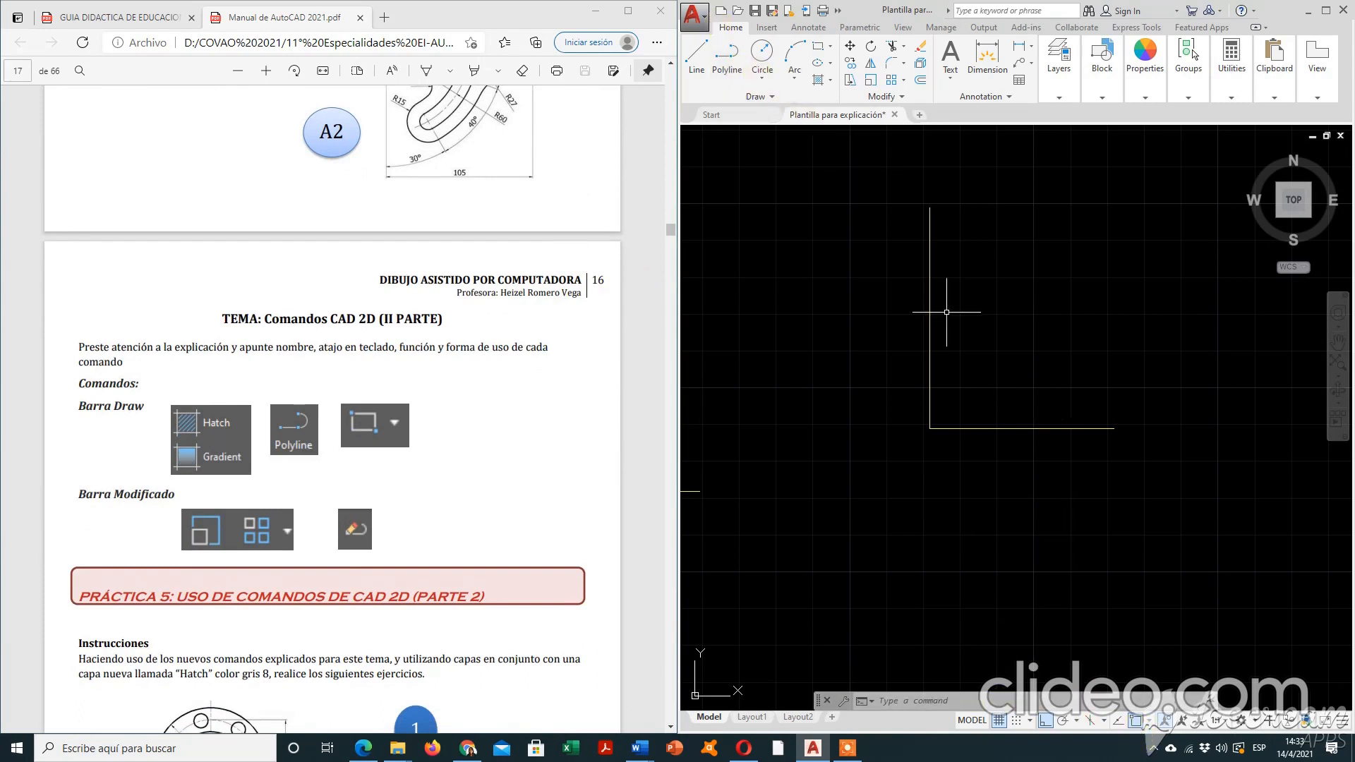
pyautogui.click(849, 748)
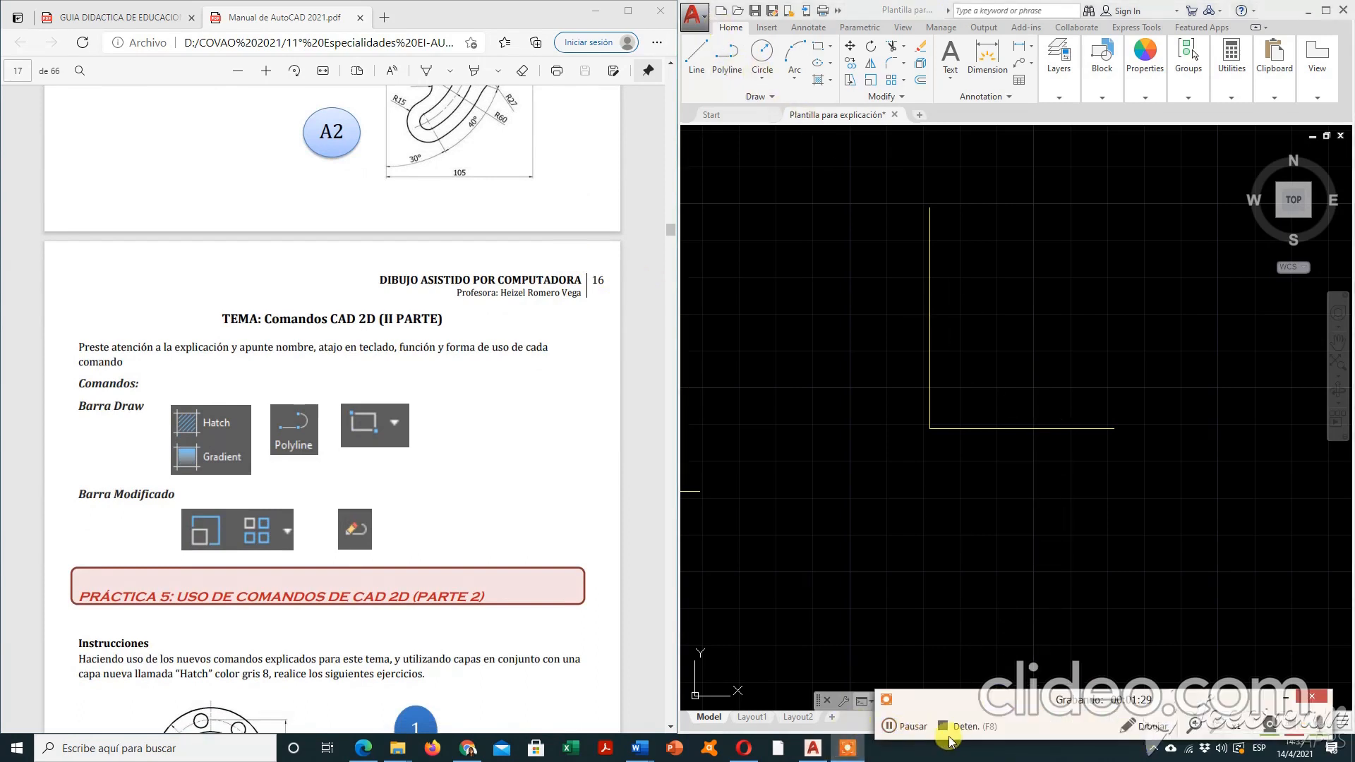